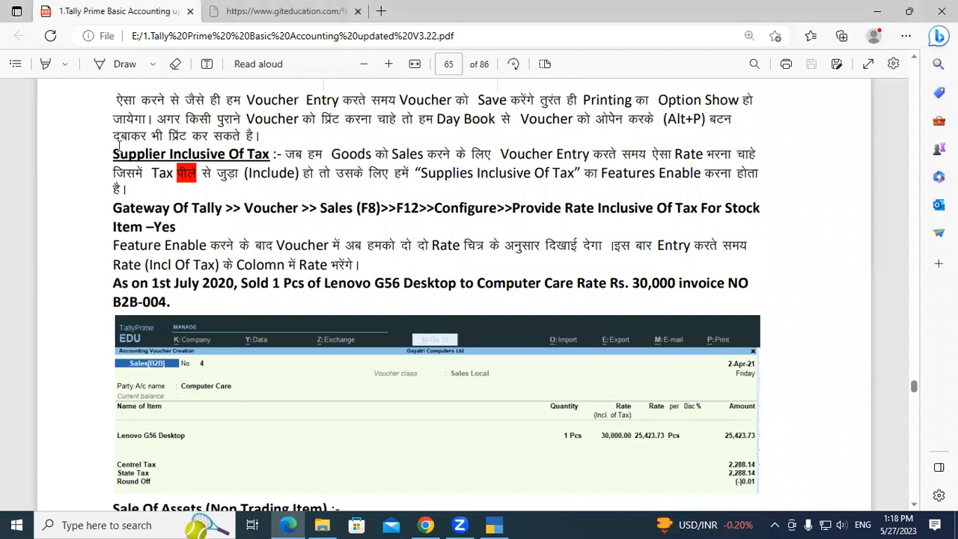
Read the PDF's Supplier Inclusive Of Tax section, including the configuration path and the Lenovo G56 Desktop sale exercise
{"action": "left_click_drag", "start_coordinate": [114, 154], "coordinate": [263, 155]}
{"action": "left_click", "coordinate": [265, 153]}
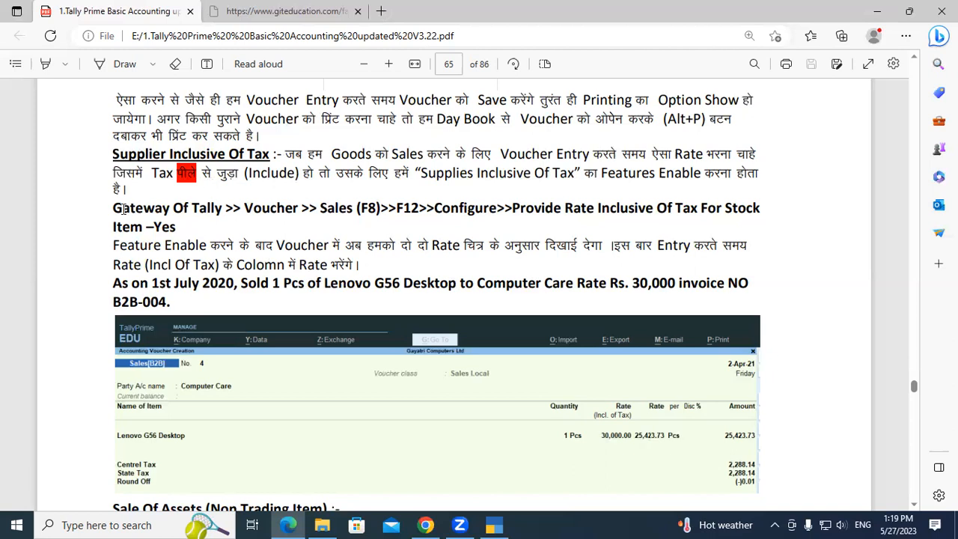
{"action": "left_click_drag", "start_coordinate": [123, 210], "coordinate": [201, 208]}
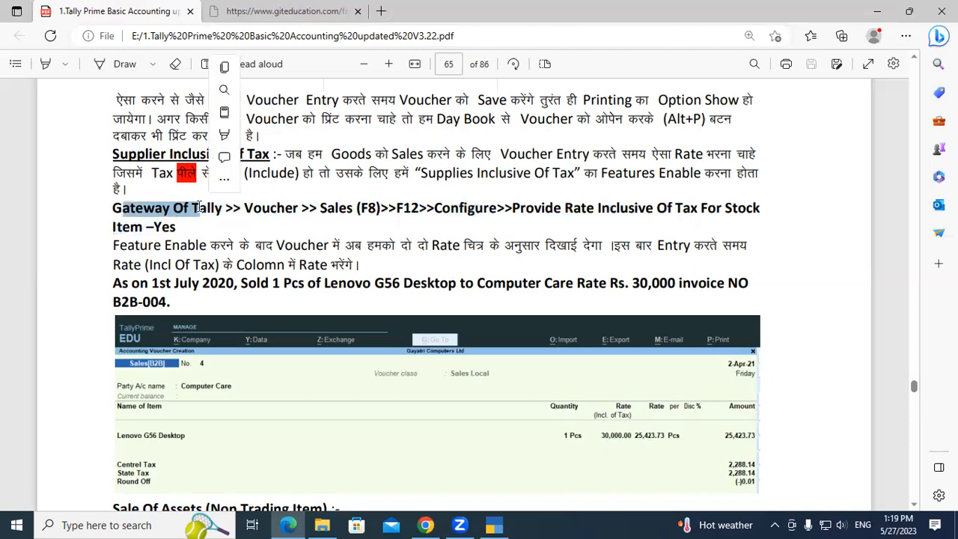
{"action": "left_click", "coordinate": [223, 200]}
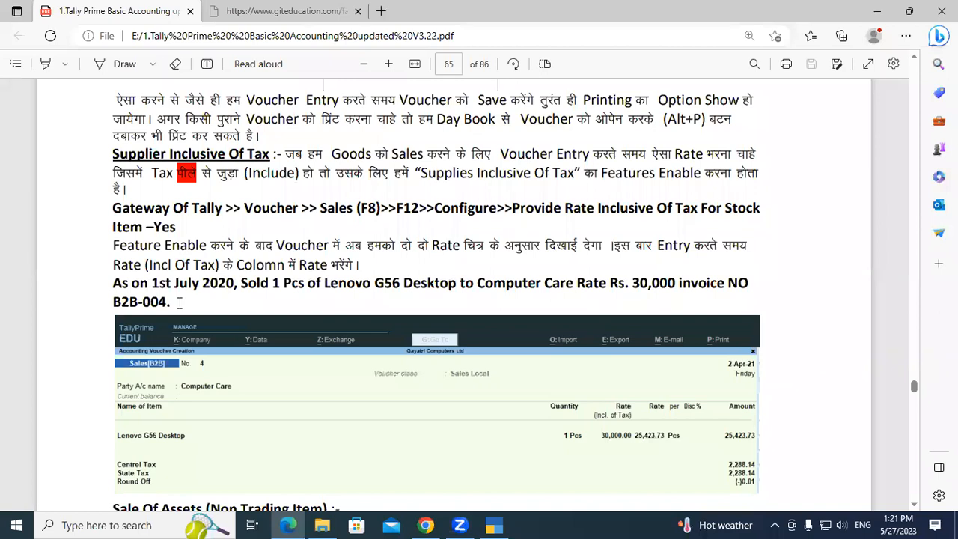
{"action": "left_click_drag", "start_coordinate": [113, 301], "coordinate": [165, 304]}
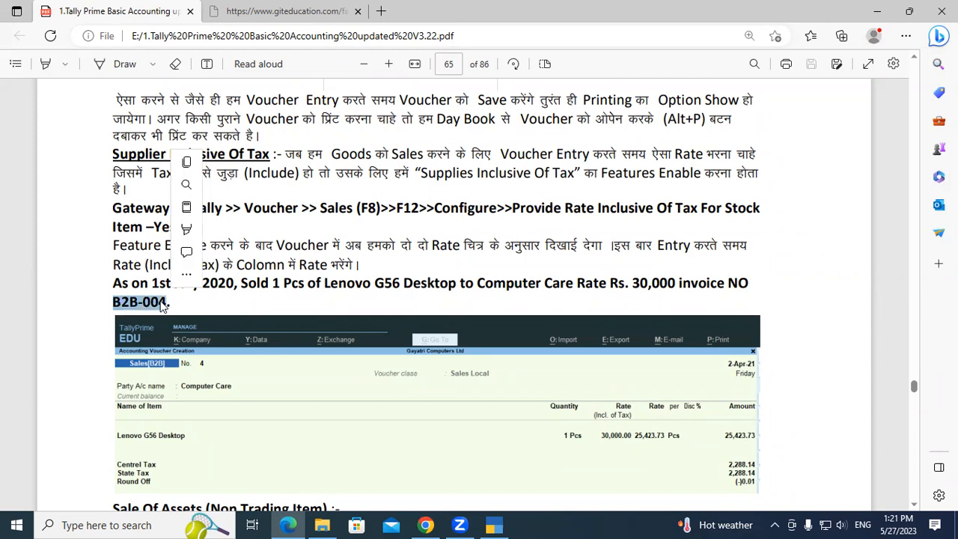
{"action": "left_click", "coordinate": [161, 303]}
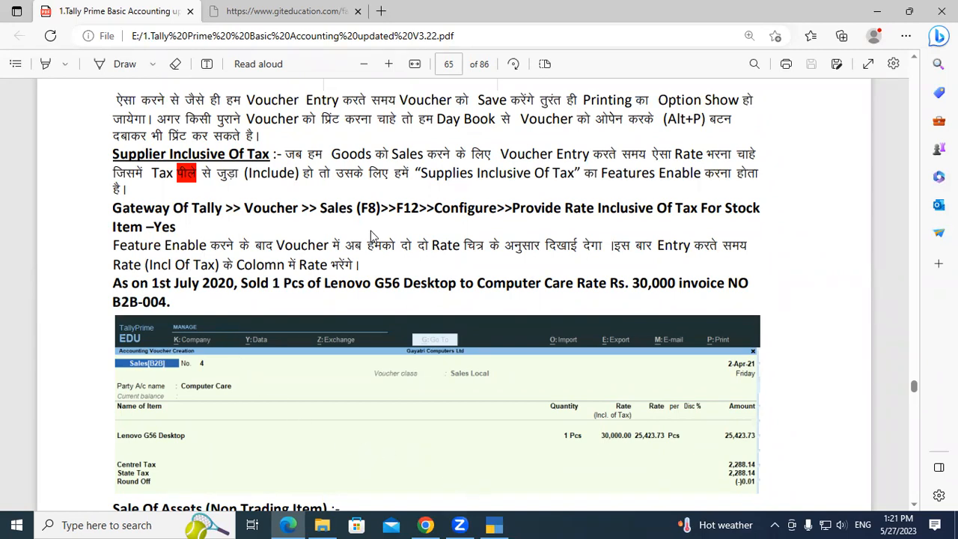
Switch to TallyPrime and open accounting voucher entry from the Gateway of Tally
{"action": "key", "text": "alt+Tab"}
{"action": "key", "text": "Down"}
{"action": "key", "text": "Down"}
{"action": "key", "text": "Down"}
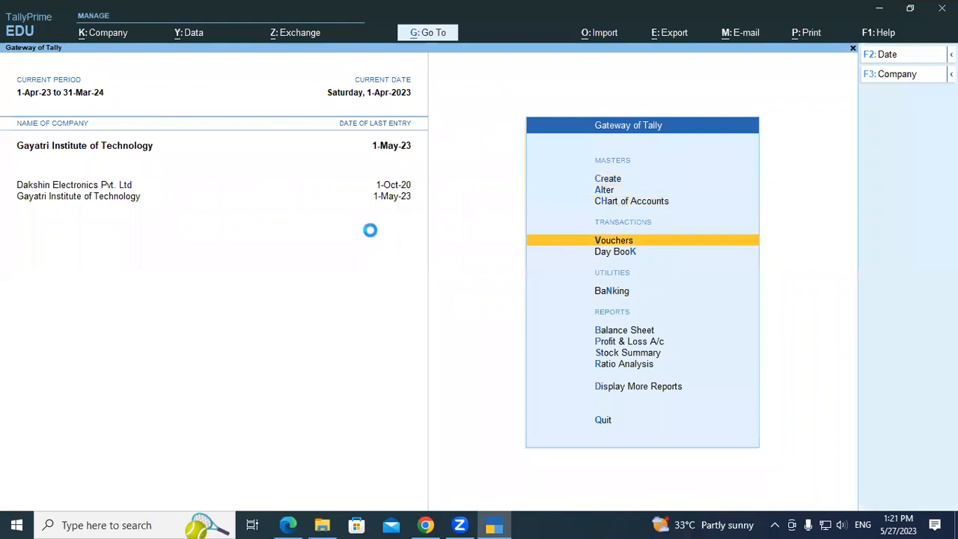
{"action": "key", "text": "Return"}
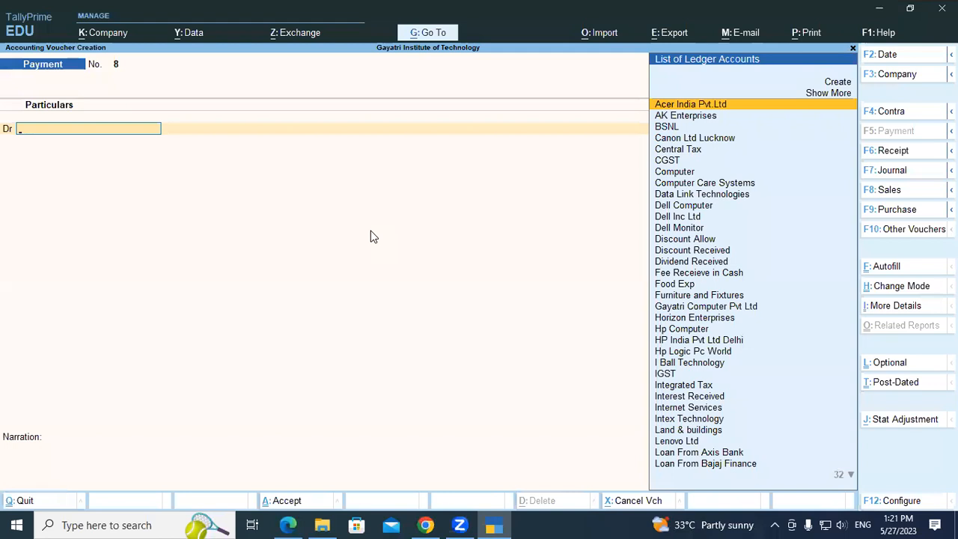
Change the voucher to the Sales B2B1 type with the Sales Local voucher class
{"action": "key", "text": "F8"}
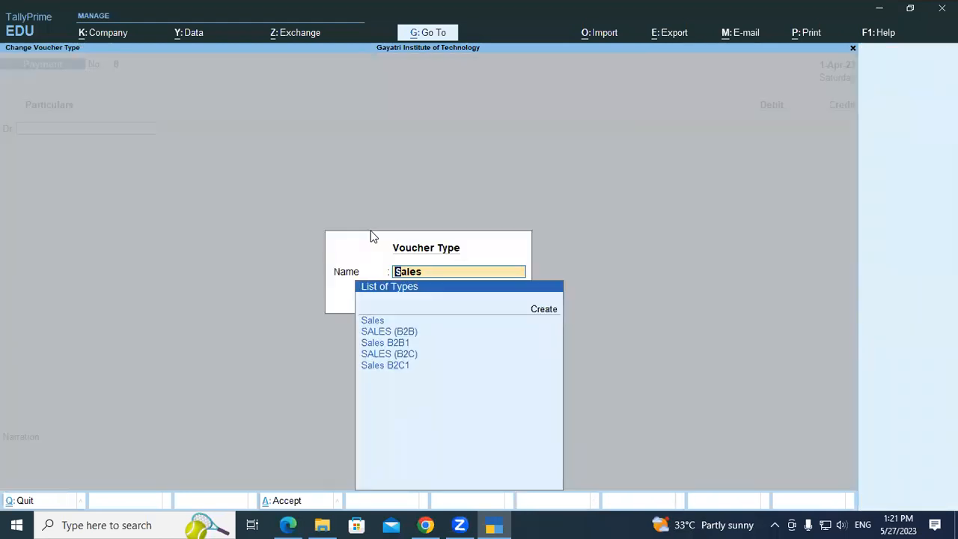
{"action": "key", "text": "Down"}
{"action": "key", "text": "Down"}
{"action": "key", "text": "Down"}
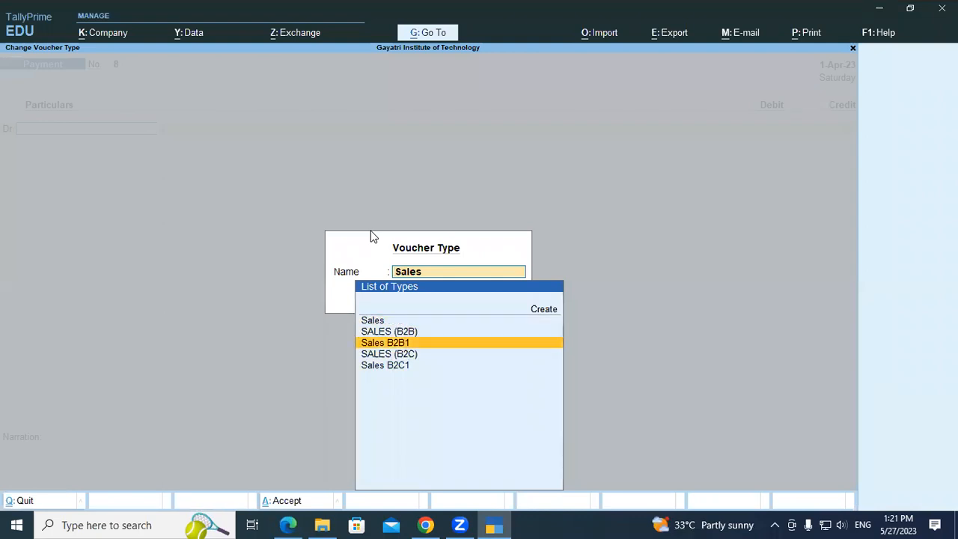
{"action": "key", "text": "Return"}
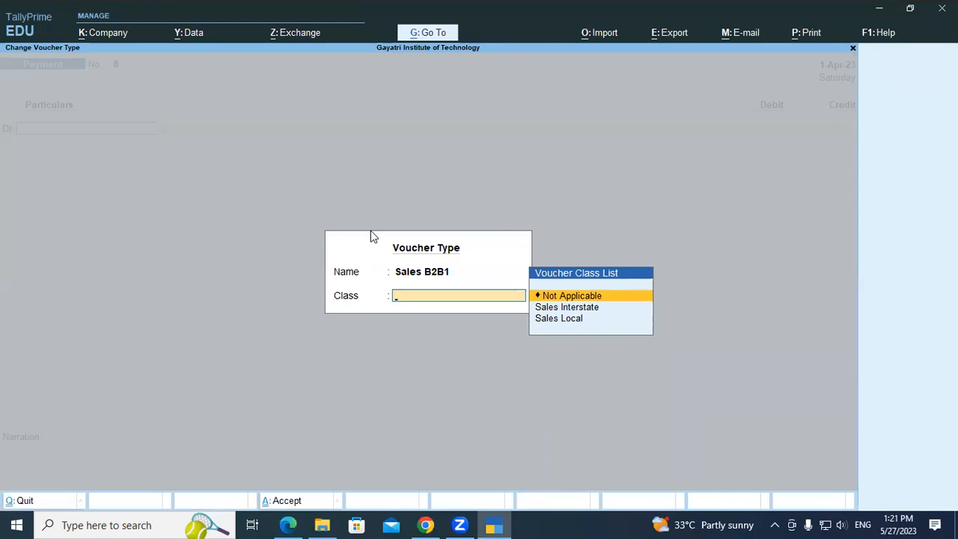
{"action": "key", "text": "alt+Tab"}
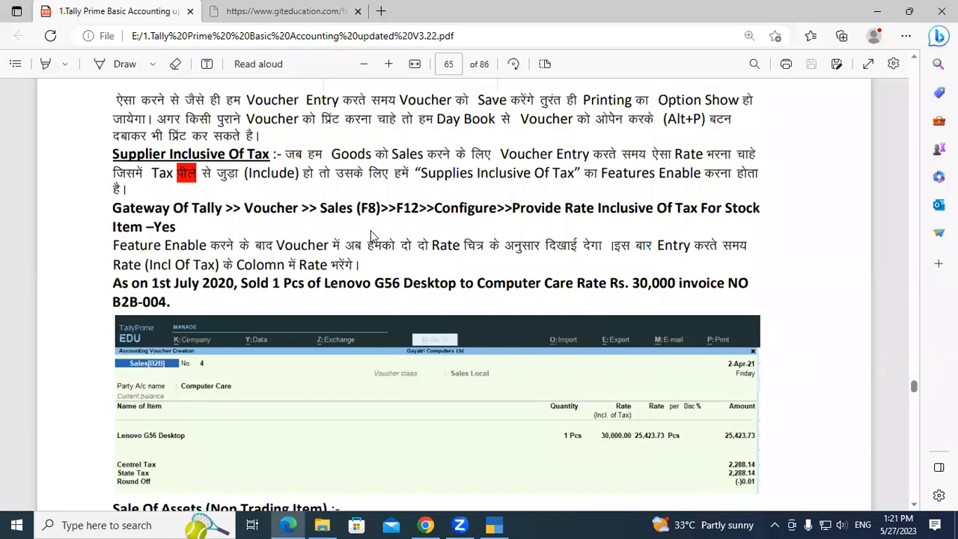
{"action": "key", "text": "alt+Tab"}
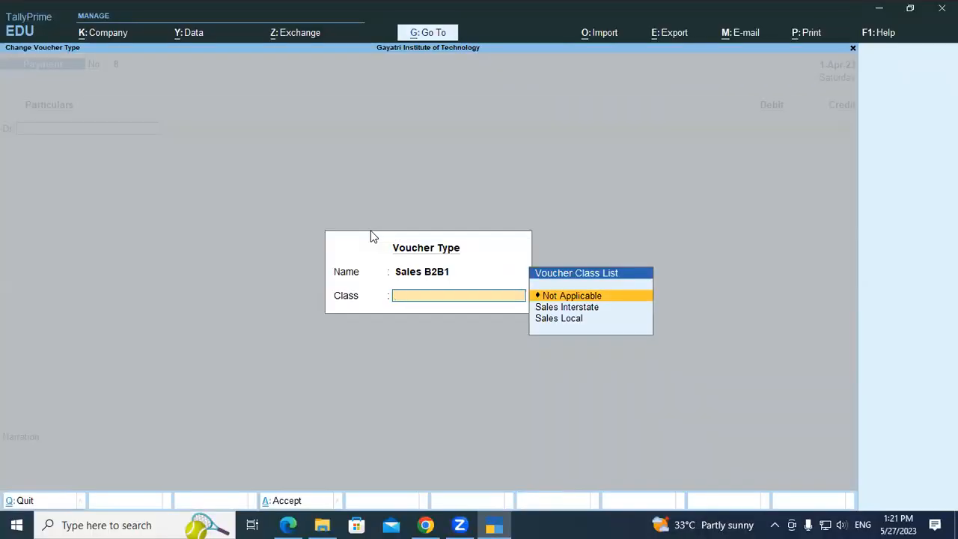
{"action": "key", "text": "Down"}
{"action": "key", "text": "Down"}
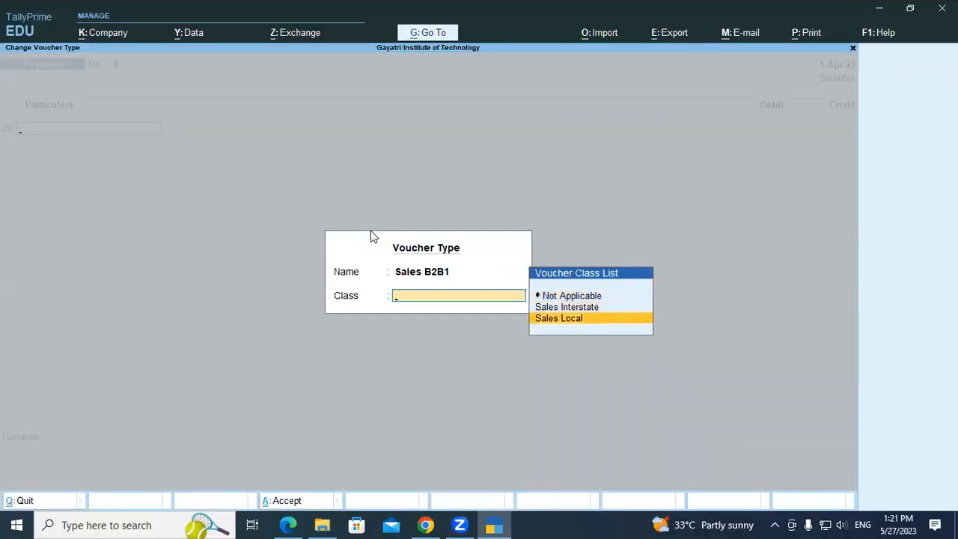
{"action": "key", "text": "Return"}
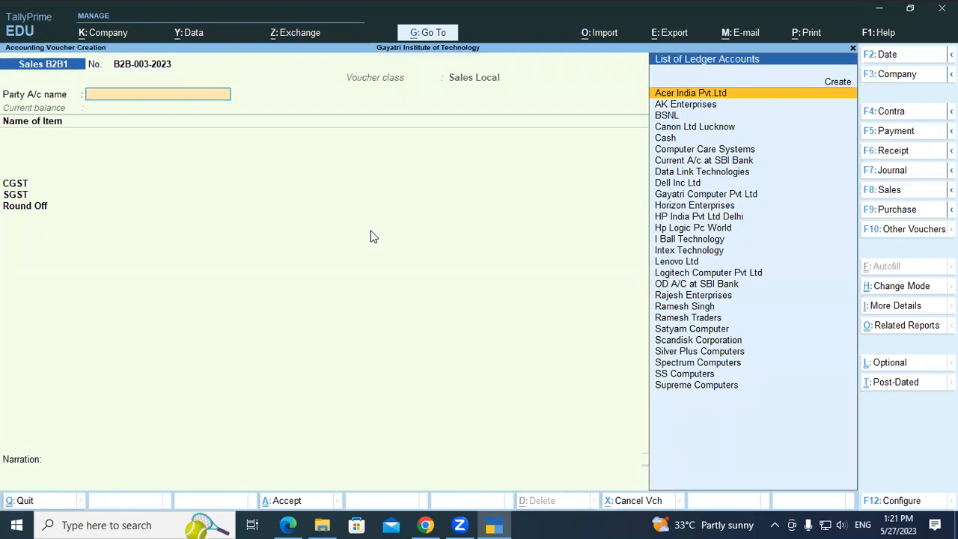
Choose Computer Care Systems as the party account, leave the dispatch details blank and keep its default buyer details
{"action": "type", "text": "Com"}
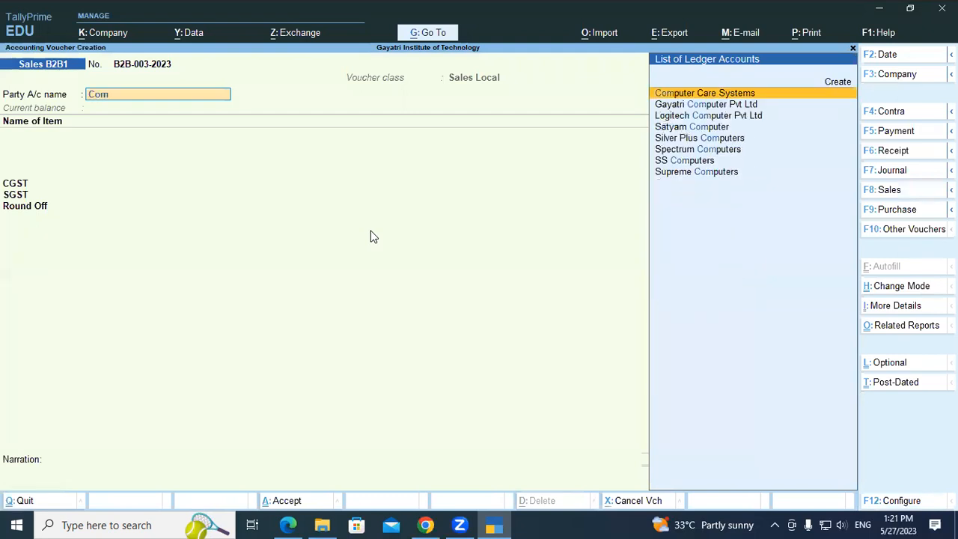
{"action": "key", "text": "Return"}
{"action": "key", "text": "Return"}
{"action": "key", "text": "Return"}
{"action": "key", "text": "Return"}
{"action": "key", "text": "Return"}
{"action": "key", "text": "Return"}
{"action": "key", "text": "Return"}
{"action": "key", "text": "Return"}
{"action": "key", "text": "Return"}
{"action": "key", "text": "Return"}
{"action": "key", "text": "Return"}
{"action": "key", "text": "Return"}
Enter the party's GSTIN/UIN and accept Uttar Pradesh as the place of supply
{"action": "type", "text": "09A"}
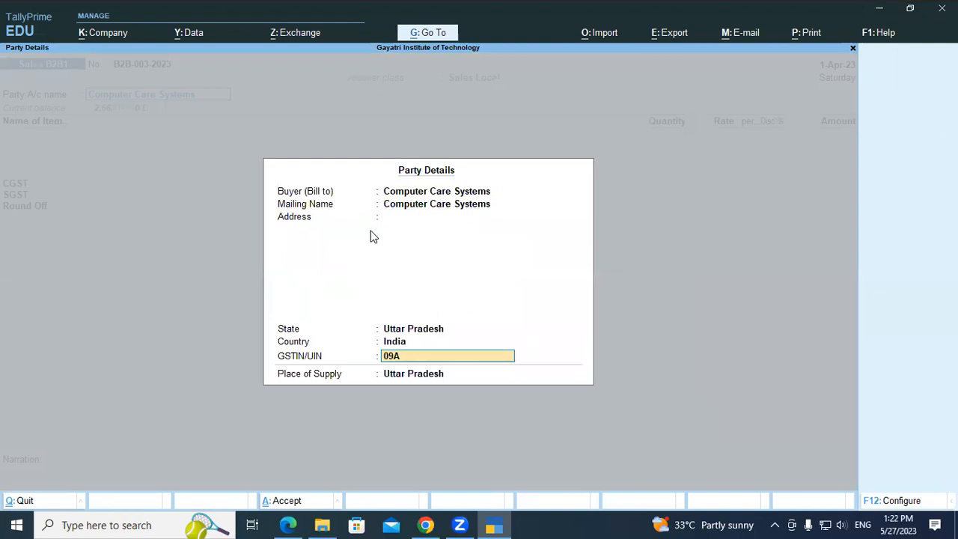
{"action": "type", "text": "AAAA1231M1ZD"}
{"action": "key", "text": "Return"}
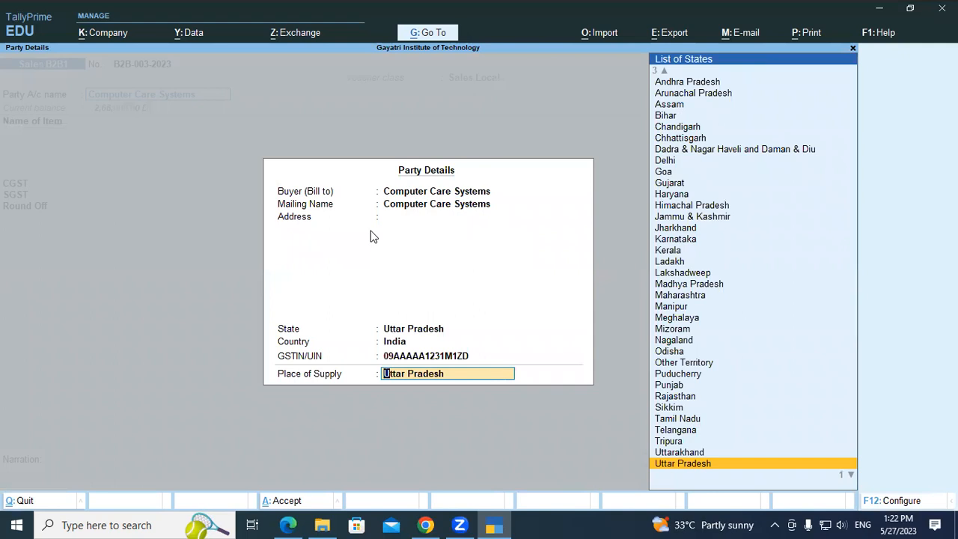
{"action": "key", "text": "Return"}
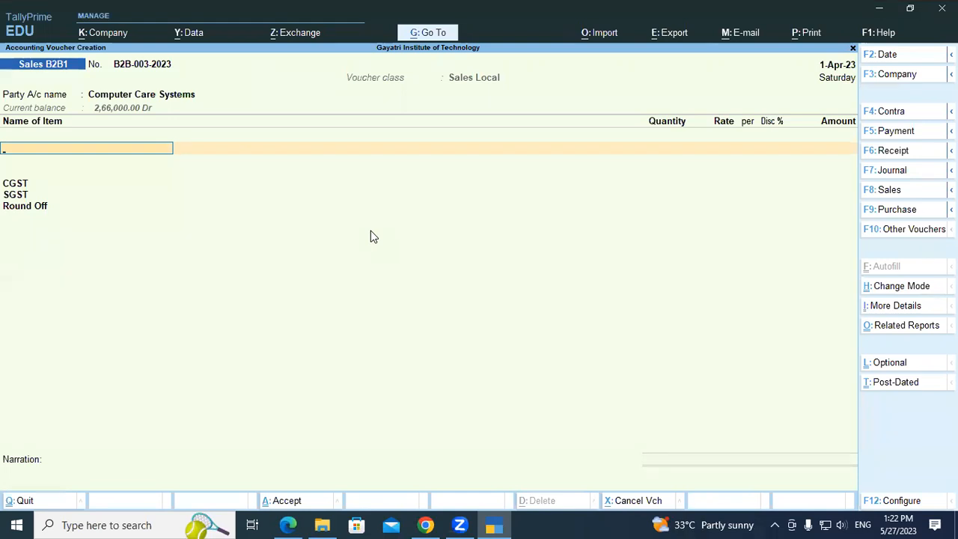
{"action": "type", "text": "L"}
{"action": "key", "text": "BackSpace"}
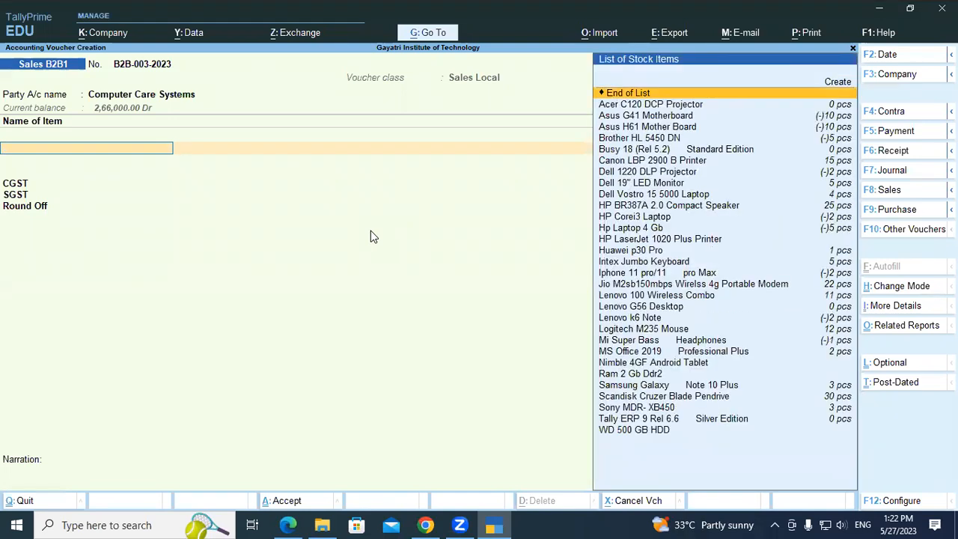
{"action": "key", "text": "BackSpace"}
{"action": "key", "text": "Return"}
{"action": "key", "text": "Return"}
{"action": "key", "text": "Return"}
{"action": "key", "text": "Return"}
{"action": "key", "text": "Return"}
{"action": "key", "text": "Return"}
{"action": "key", "text": "Return"}
{"action": "key", "text": "Return"}
{"action": "key", "text": "Return"}
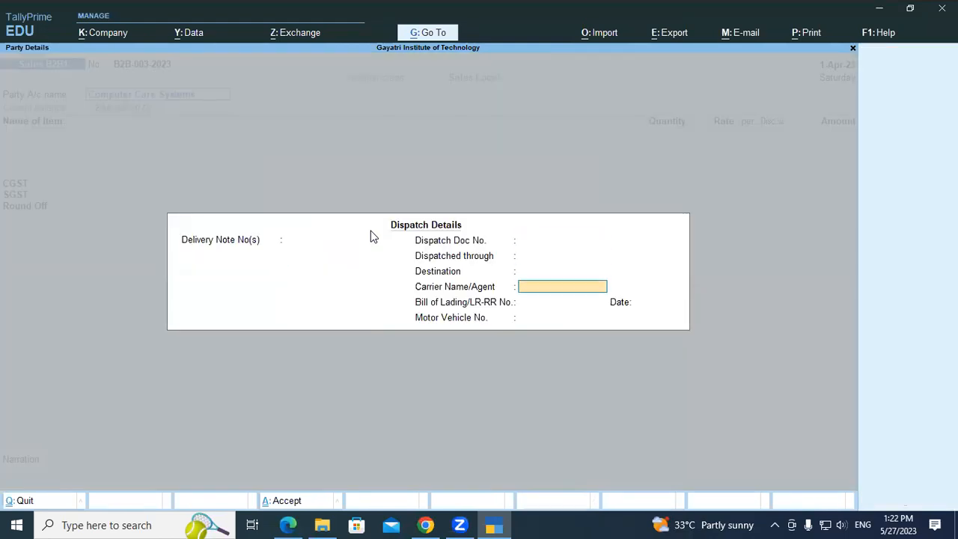
{"action": "key", "text": "Return"}
{"action": "key", "text": "Return"}
{"action": "key", "text": "Return"}
{"action": "key", "text": "Return"}
{"action": "key", "text": "Return"}
{"action": "key", "text": "Return"}
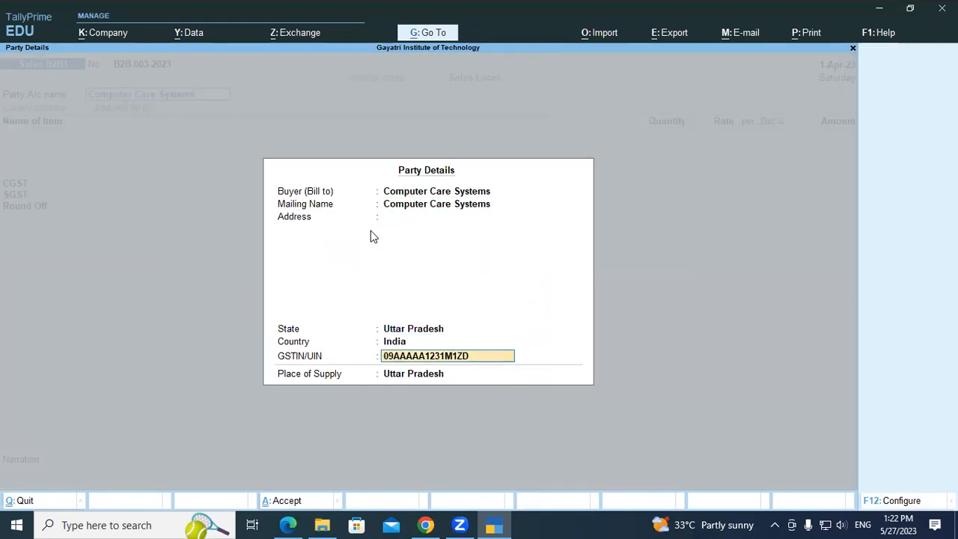
Try to allocate 1 pcs of Lenovo G56 Desktop from the Shop location, then back out at the rate
{"action": "type", "text": "Le"}
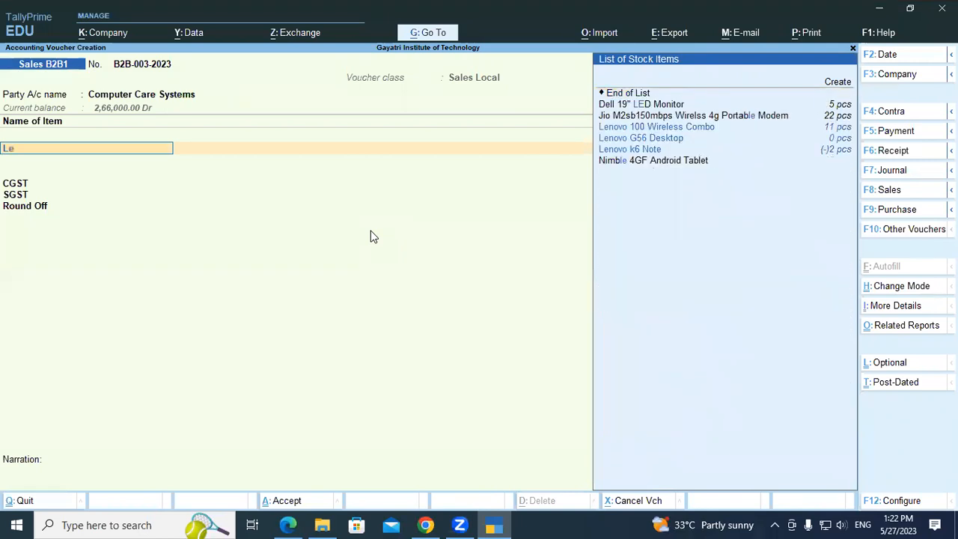
{"action": "key", "text": "Return"}
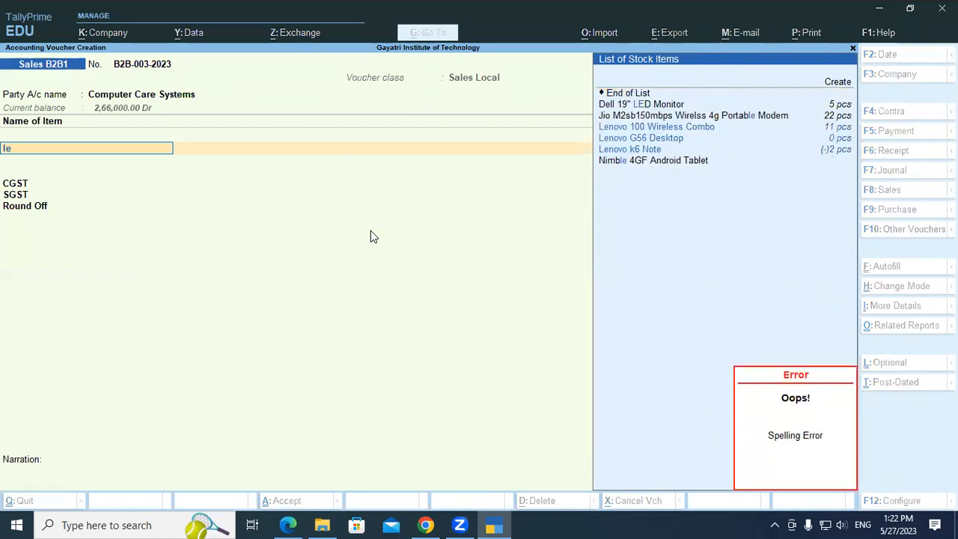
{"action": "key", "text": "Down"}
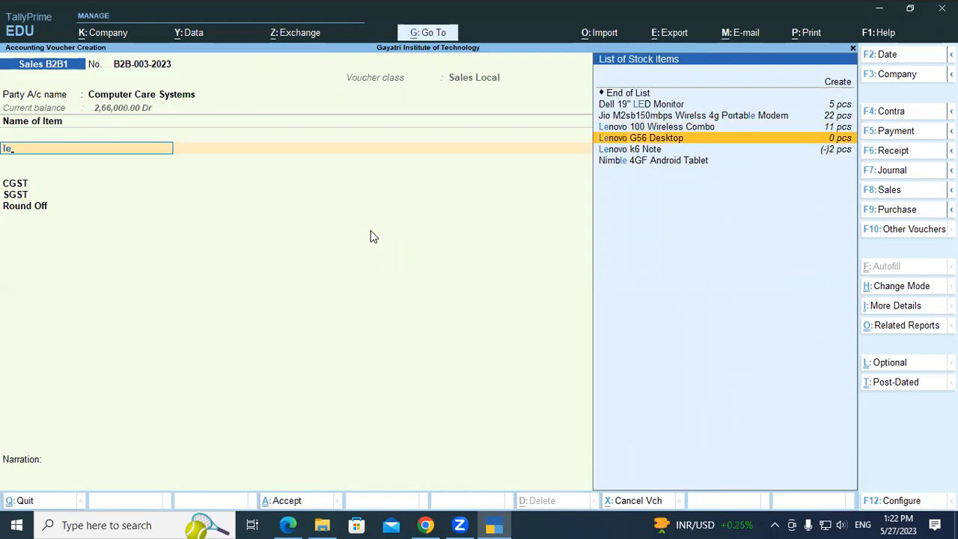
{"action": "key", "text": "Return"}
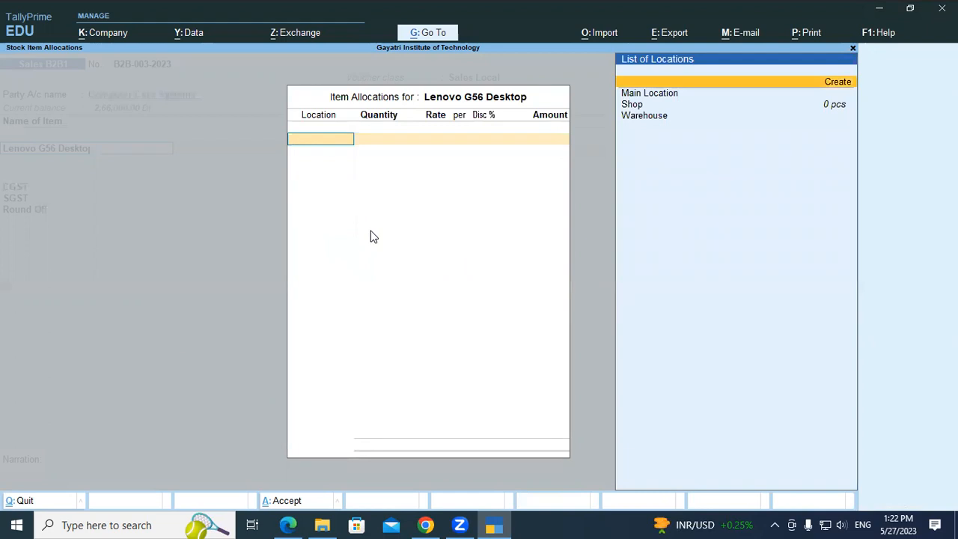
{"action": "key", "text": "Down"}
{"action": "key", "text": "Down"}
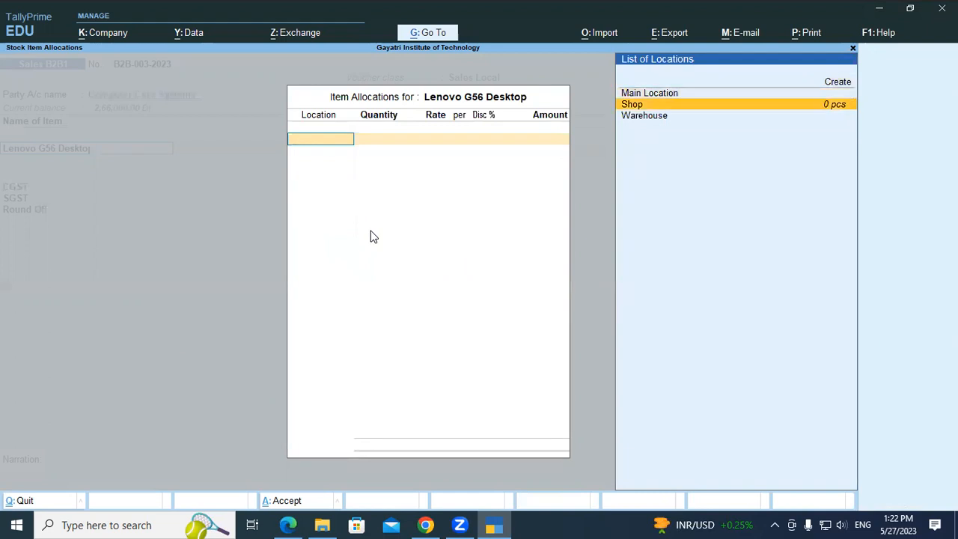
{"action": "key", "text": "Return"}
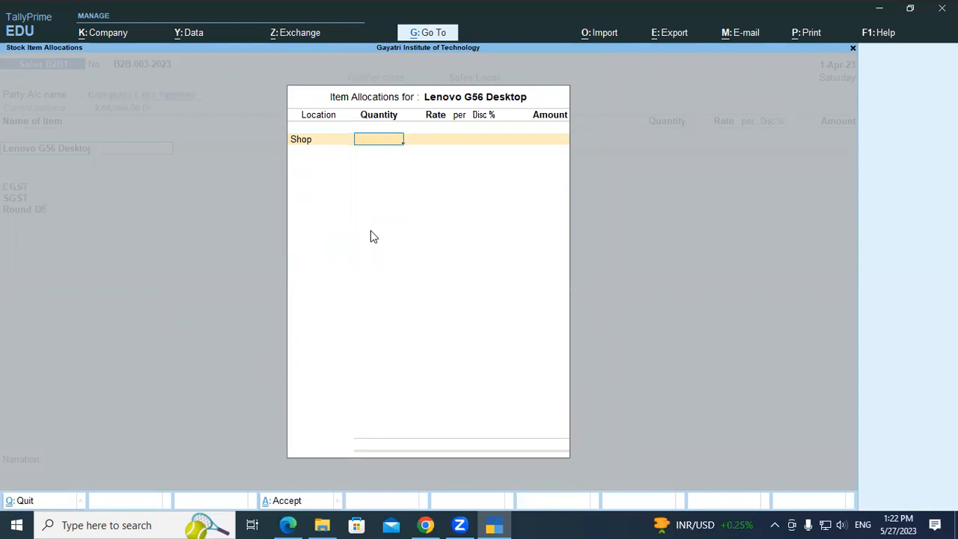
{"action": "type", "text": "1"}
{"action": "key", "text": "Return"}
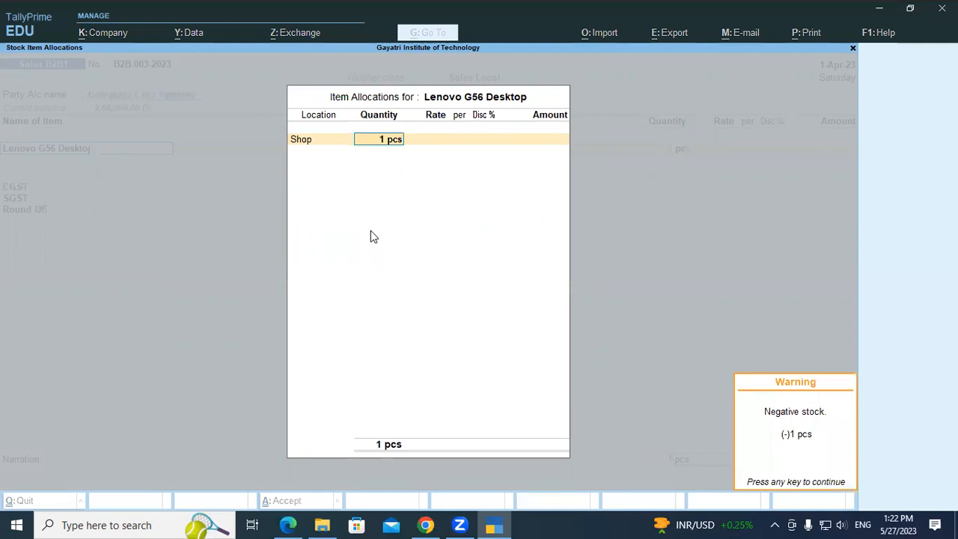
{"action": "key", "text": "Return"}
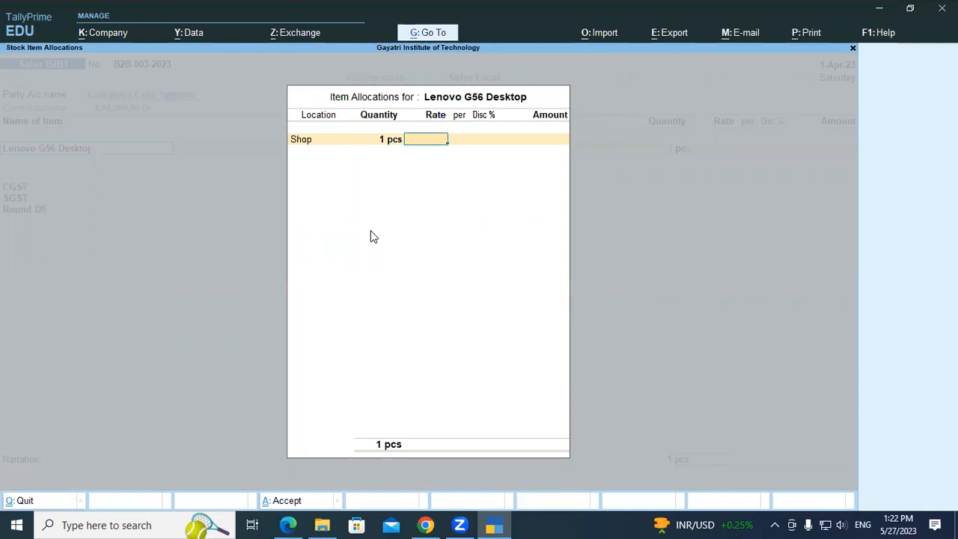
{"action": "key", "text": "Escape"}
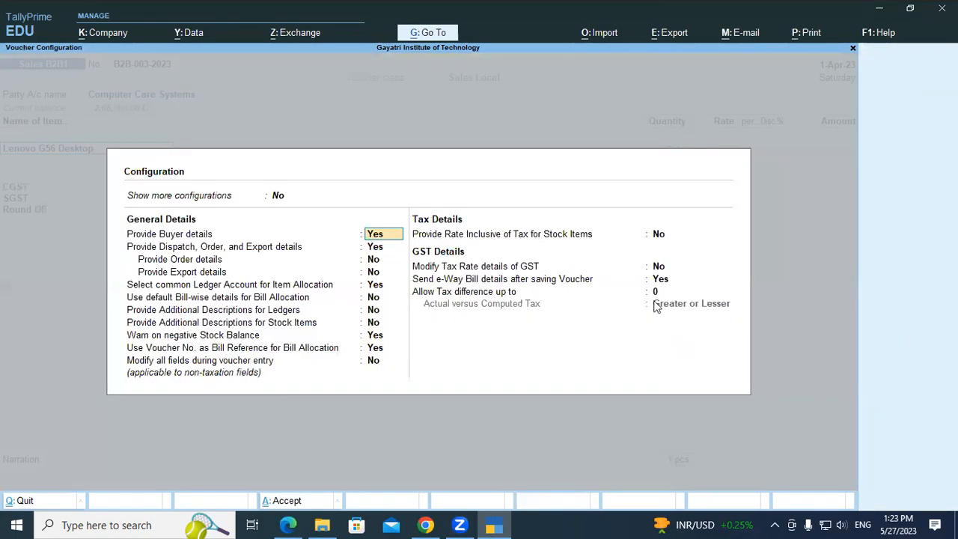
Set Provide Rate Inclusive of Tax for Stock Items to Yes in the voucher configuration and save it
{"action": "left_click", "coordinate": [902, 501]}
{"action": "left_click", "coordinate": [667, 235]}
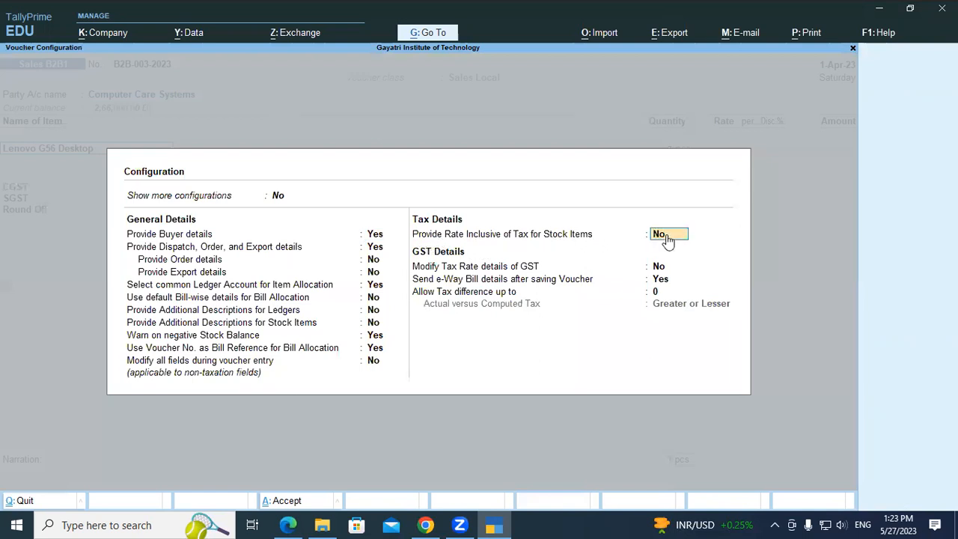
{"action": "key", "text": "y"}
{"action": "key", "text": "ctrl+a"}
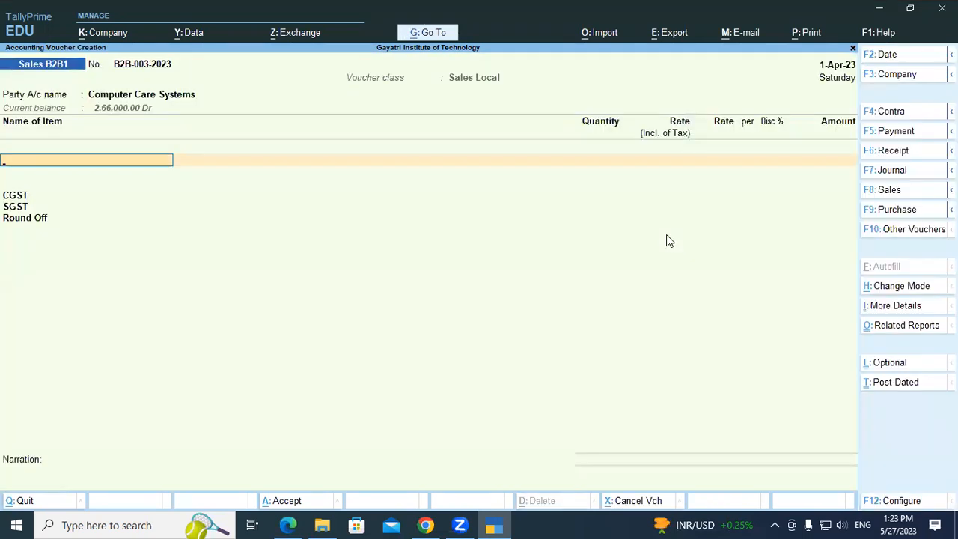
Select Lenovo G56 Desktop as the sales voucher's stock item and open its item allocations
{"action": "type", "text": "Len"}
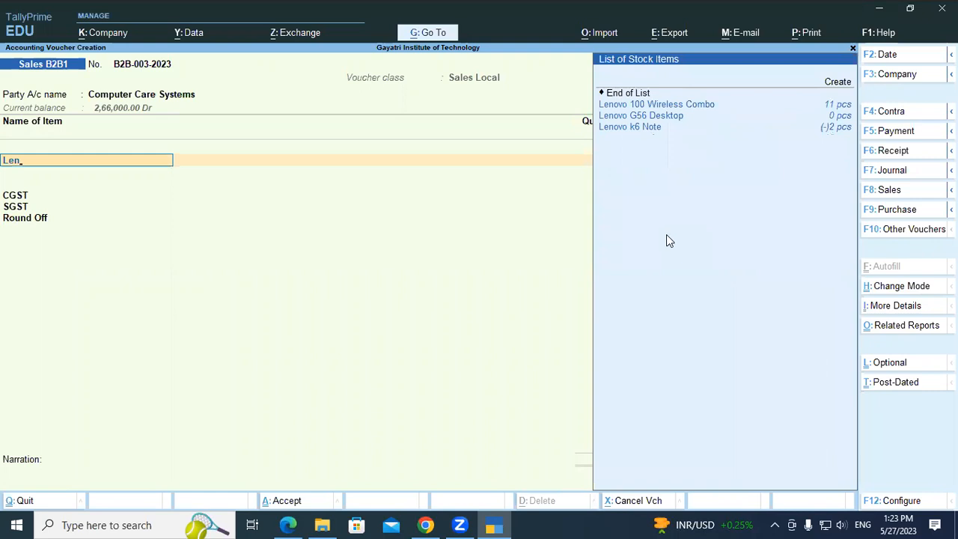
{"action": "key", "text": "Down"}
{"action": "key", "text": "Down"}
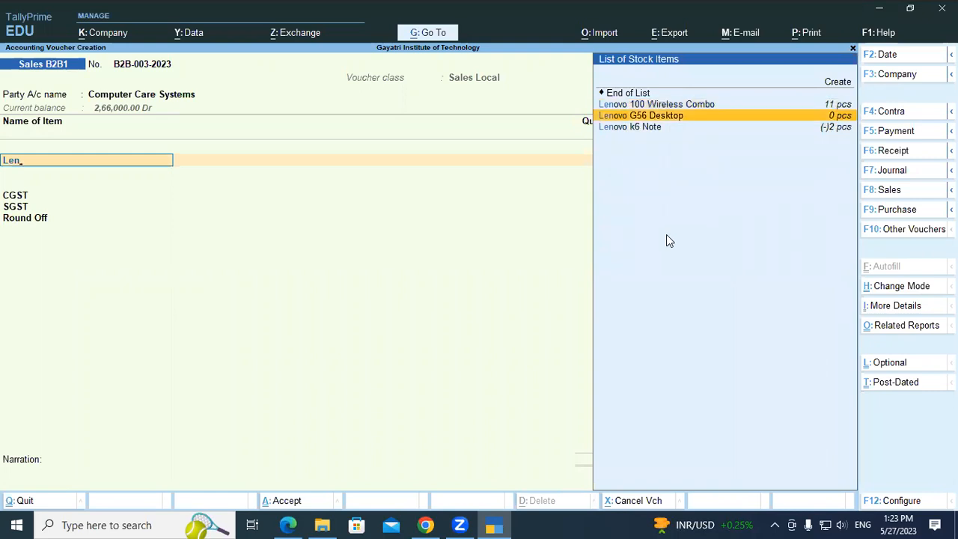
{"action": "key", "text": "Return"}
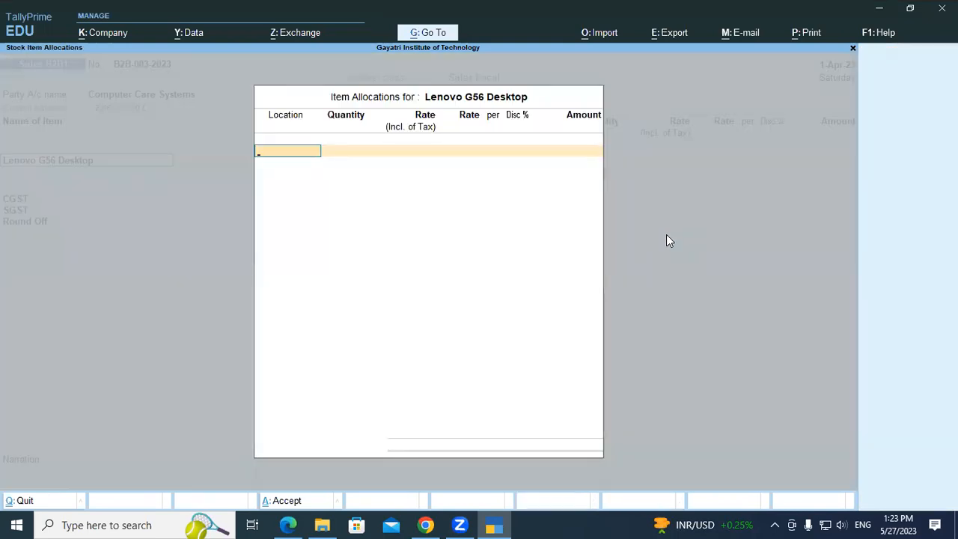
Allocate 1 pcs of Lenovo G56 Desktop from the Shop location at a tax-inclusive rate of 30,000 and accept the allocation
{"action": "key", "text": "Down"}
{"action": "key", "text": "Return"}
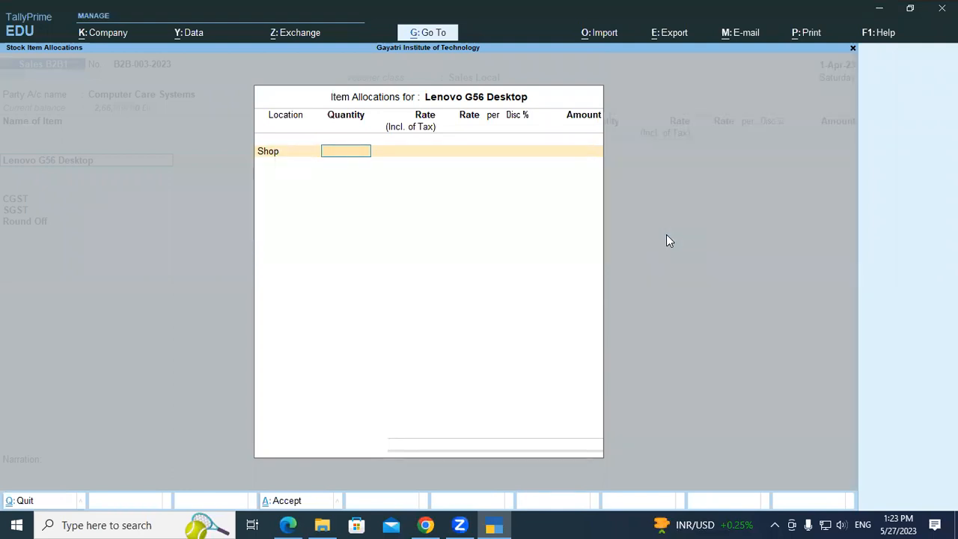
{"action": "type", "text": "1"}
{"action": "key", "text": "Return"}
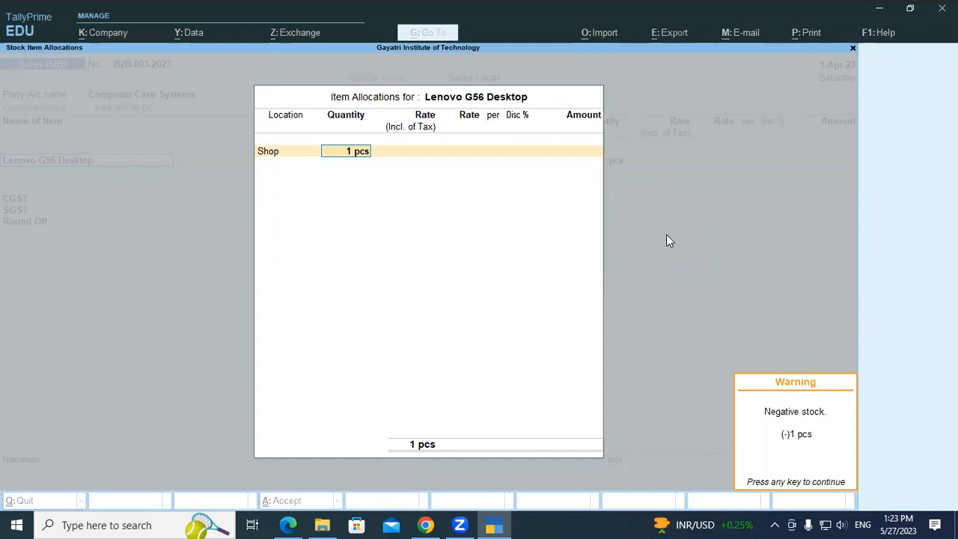
{"action": "key", "text": "Return"}
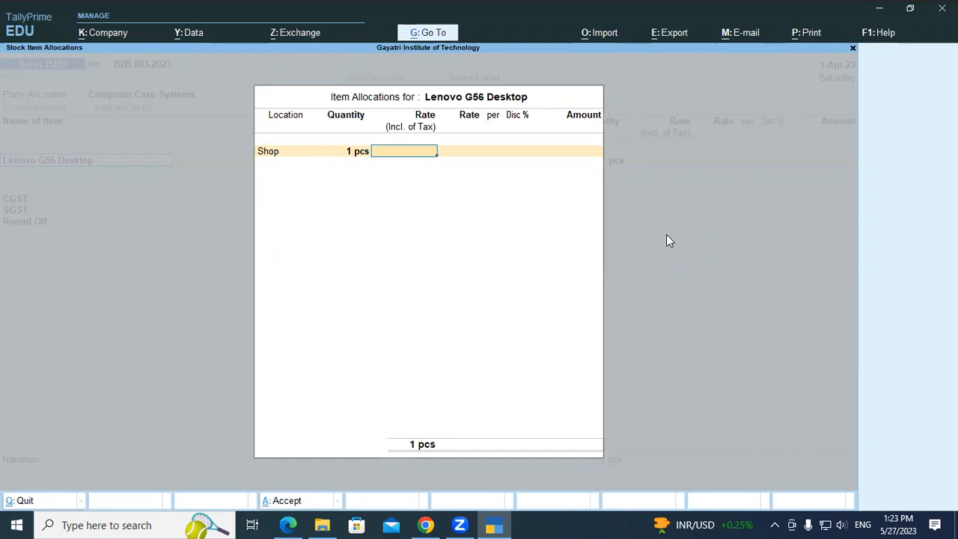
{"action": "type", "text": "30000"}
{"action": "key", "text": "Return"}
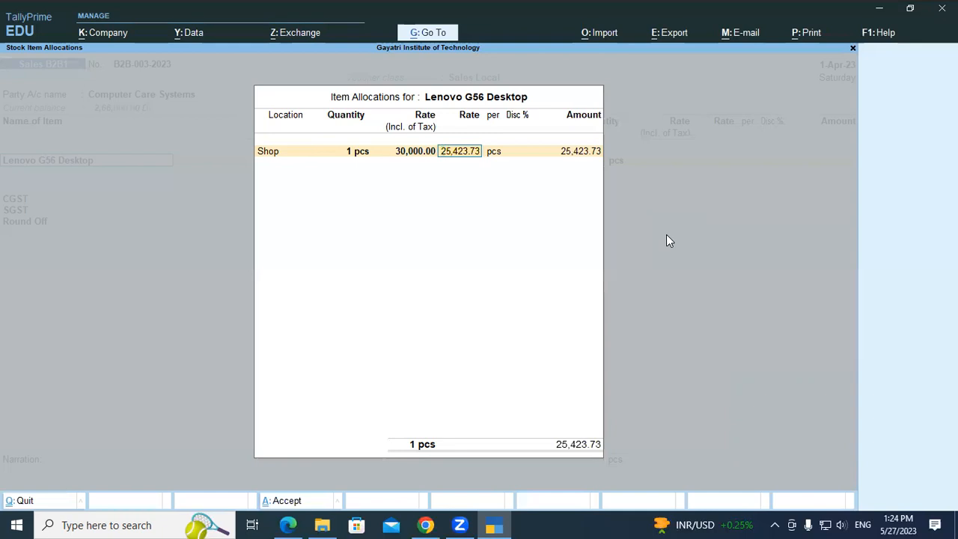
{"action": "key", "text": "Return"}
{"action": "key", "text": "Return"}
{"action": "key", "text": "Return"}
{"action": "key", "text": "Return"}
{"action": "key", "text": "Return"}
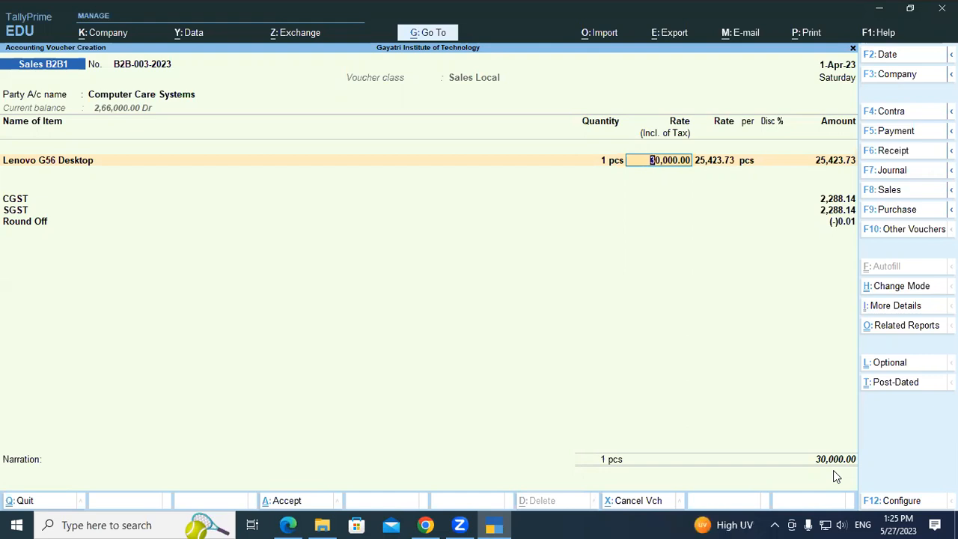
{"action": "key", "text": "Return"}
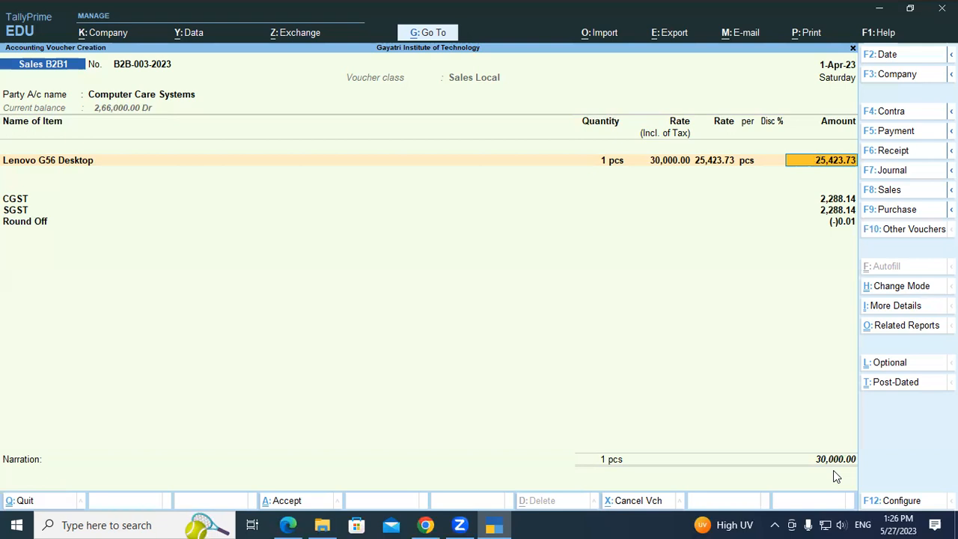
Reopen the Lenovo G56 Desktop item allocations and change the location to Warehouse
{"action": "key", "text": "BackSpace"}
{"action": "key", "text": "BackSpace"}
{"action": "key", "text": "BackSpace"}
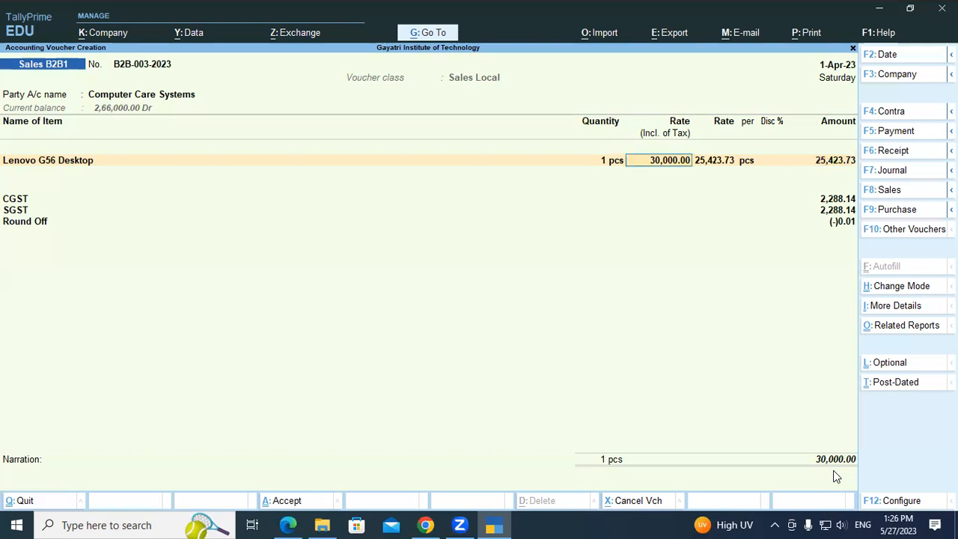
{"action": "key", "text": "Return"}
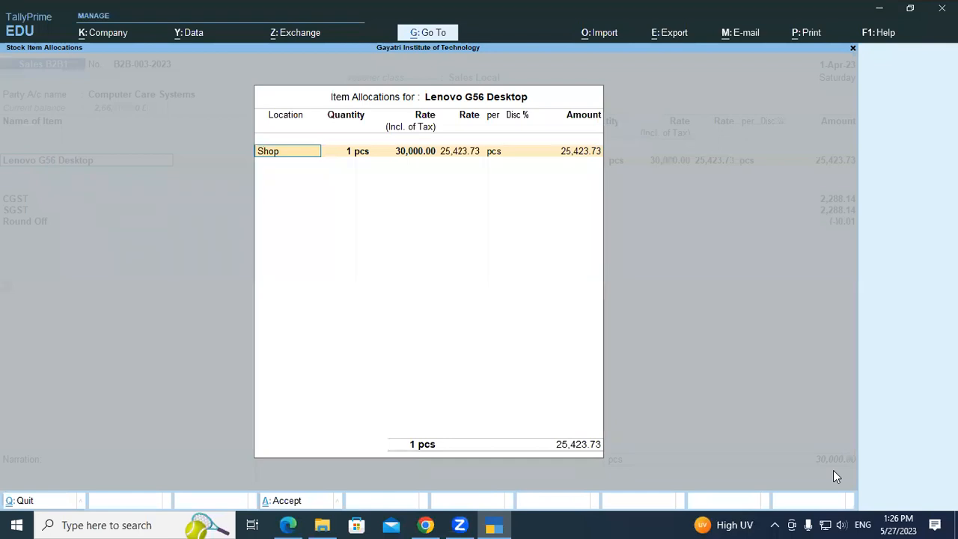
{"action": "key", "text": "BackSpace"}
{"action": "key", "text": "Down"}
{"action": "key", "text": "Down"}
{"action": "key", "text": "Down"}
{"action": "key", "text": "Down"}
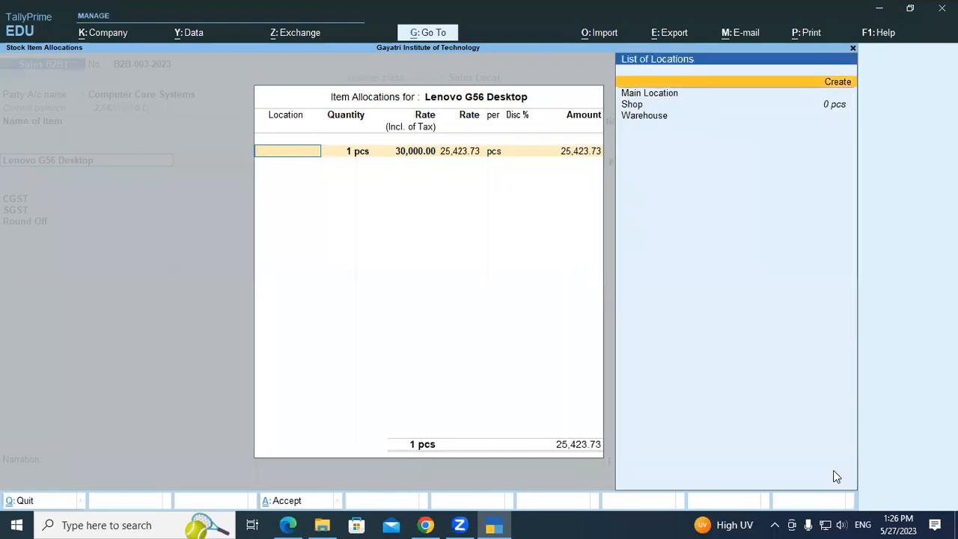
{"action": "key", "text": "Return"}
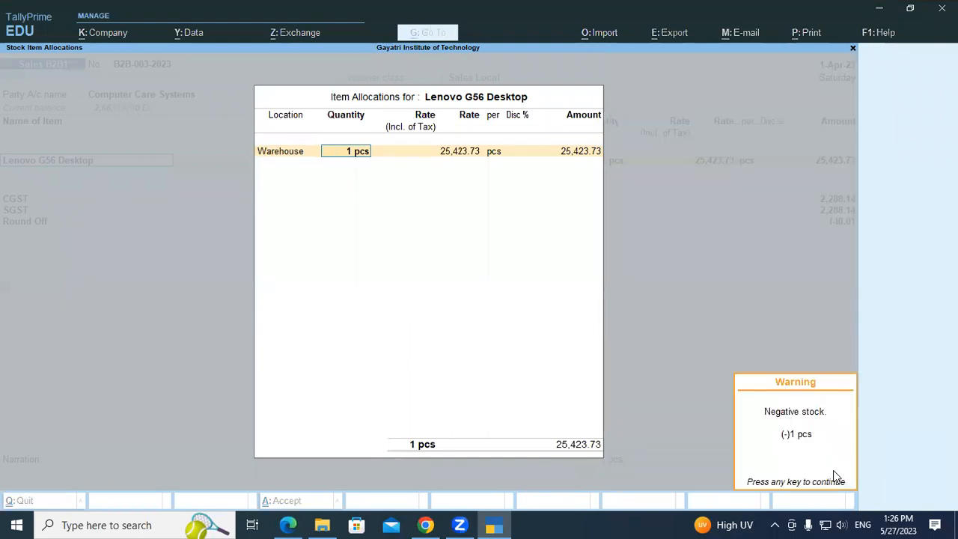
Accept the 1 pcs Warehouse allocation with its existing rate and return to the sales voucher
{"action": "key", "text": "Return"}
{"action": "key", "text": "Return"}
{"action": "key", "text": "Return"}
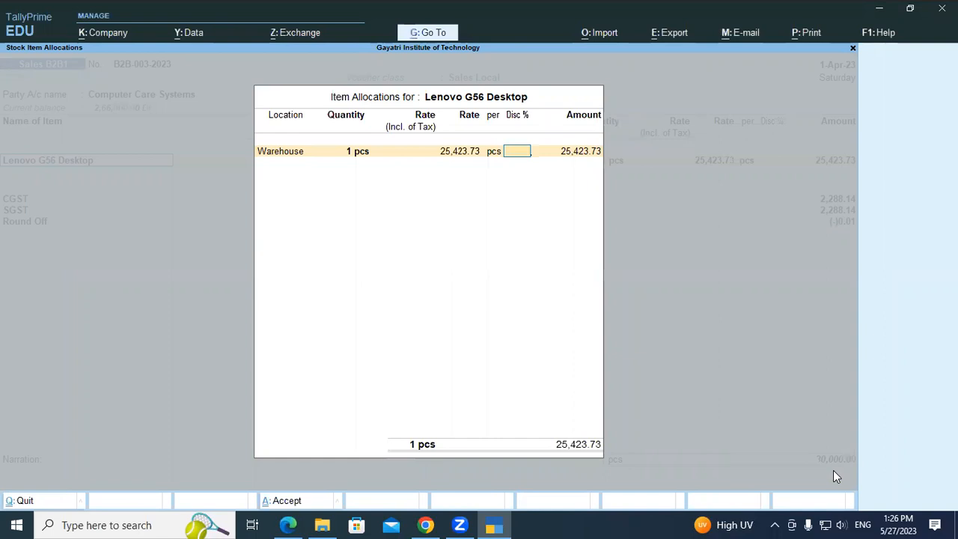
{"action": "key", "text": "Return"}
{"action": "key", "text": "Return"}
{"action": "key", "text": "Return"}
{"action": "key", "text": "Return"}
{"action": "key", "text": "Return"}
{"action": "key", "text": "Return"}
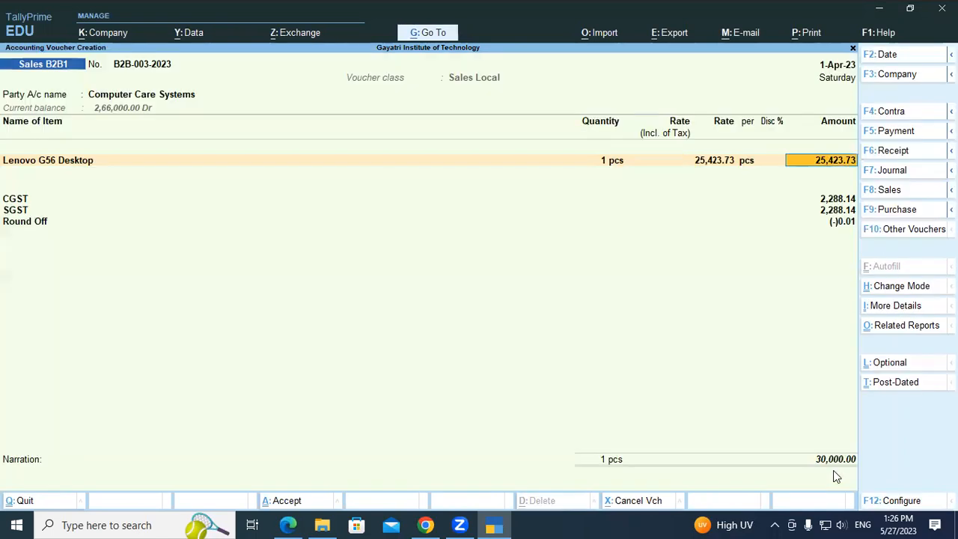
Accept New Ref B2B-003-2023 as the bill-wise reference for 30,000.00 Dr and save the voucher without a narration
{"action": "key", "text": "Return"}
{"action": "key", "text": "Return"}
{"action": "key", "text": "Return"}
{"action": "key", "text": "Return"}
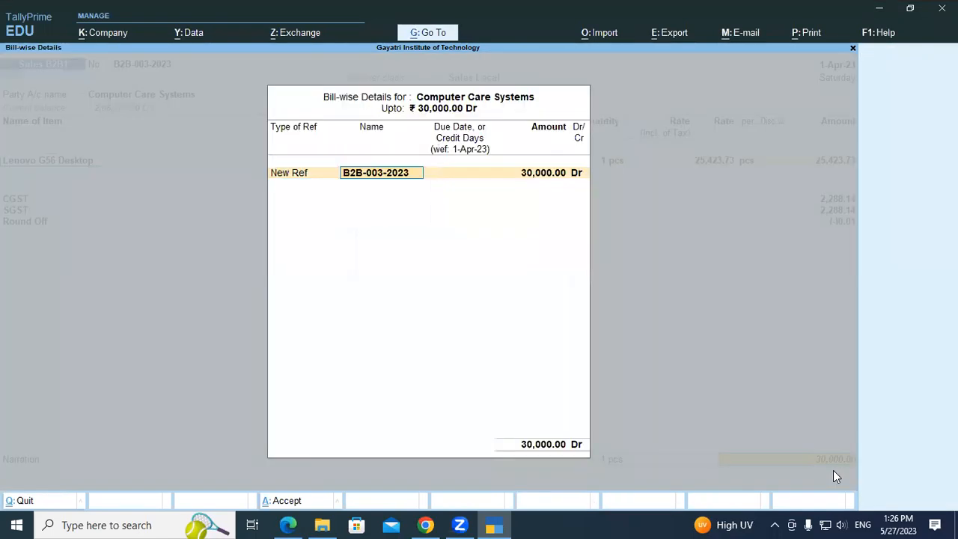
{"action": "key", "text": "Return"}
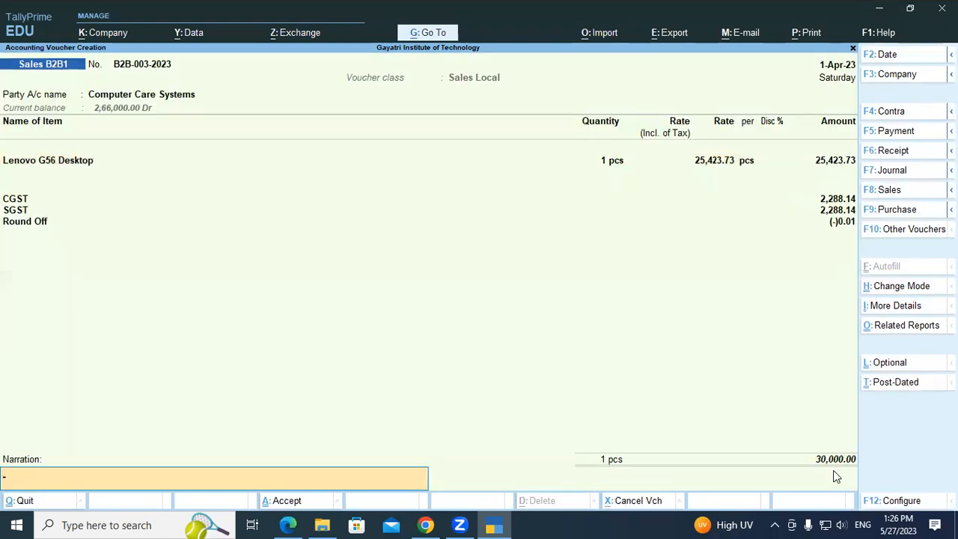
{"action": "key", "text": "Return"}
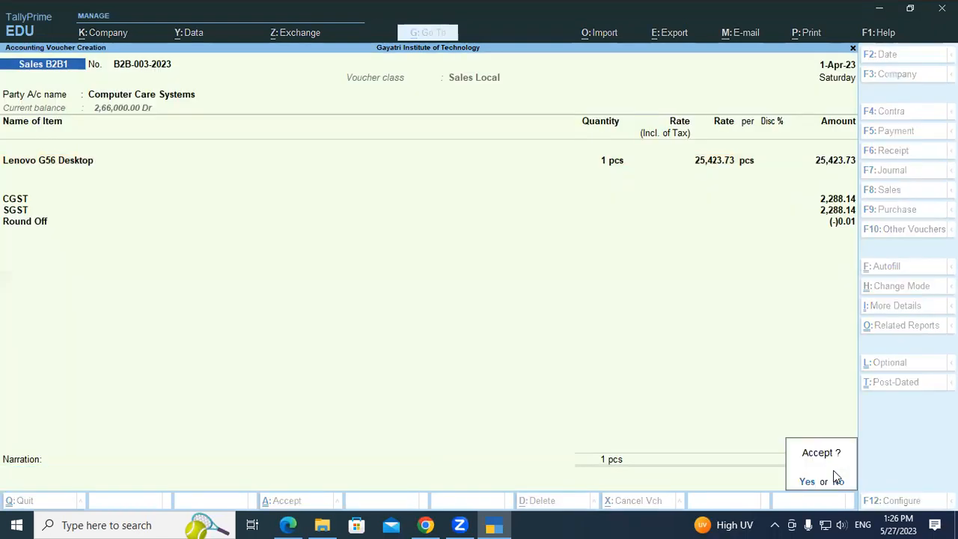
{"action": "key", "text": "Return"}
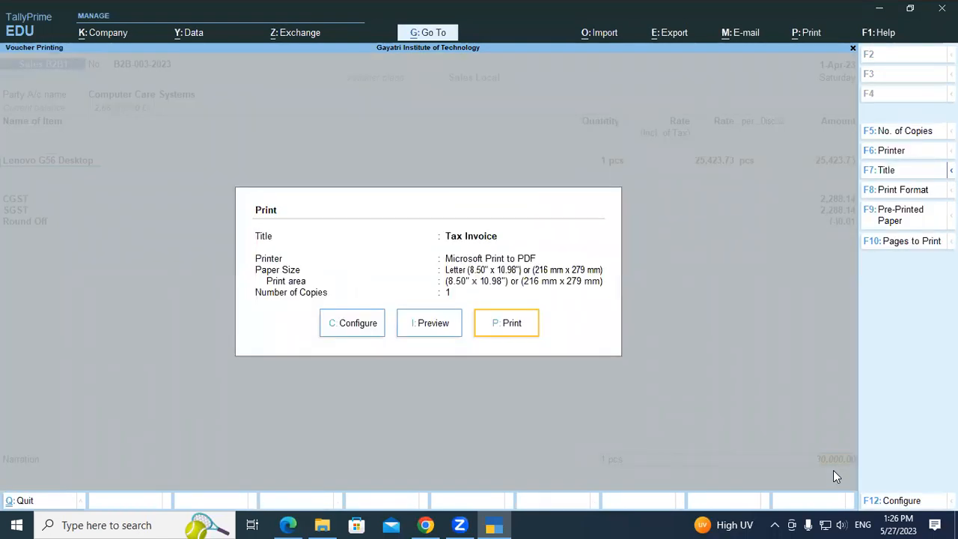
Preview the saved voucher's Tax Invoice, examine it enlarged down to the tax breakdown, and close it without printing
{"action": "key", "text": "Left"}
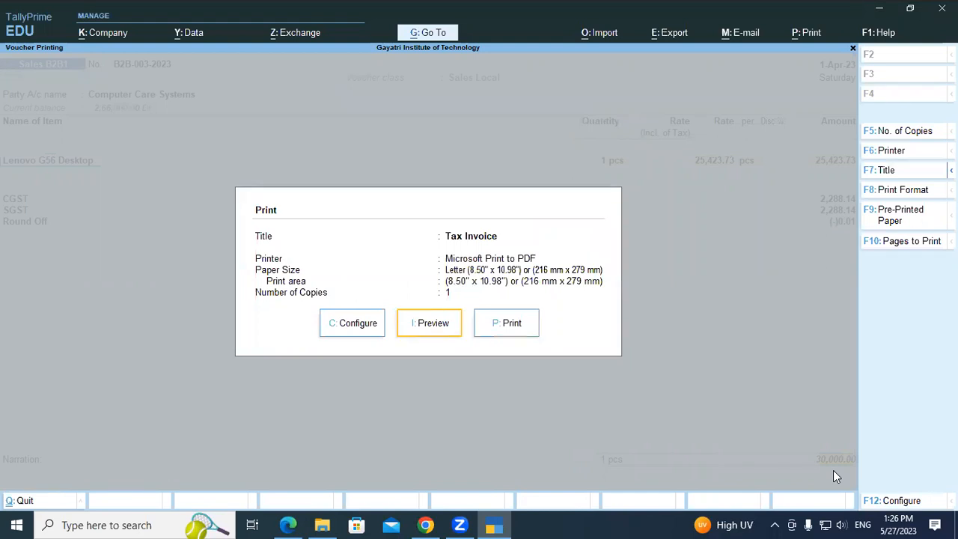
{"action": "key", "text": "Return"}
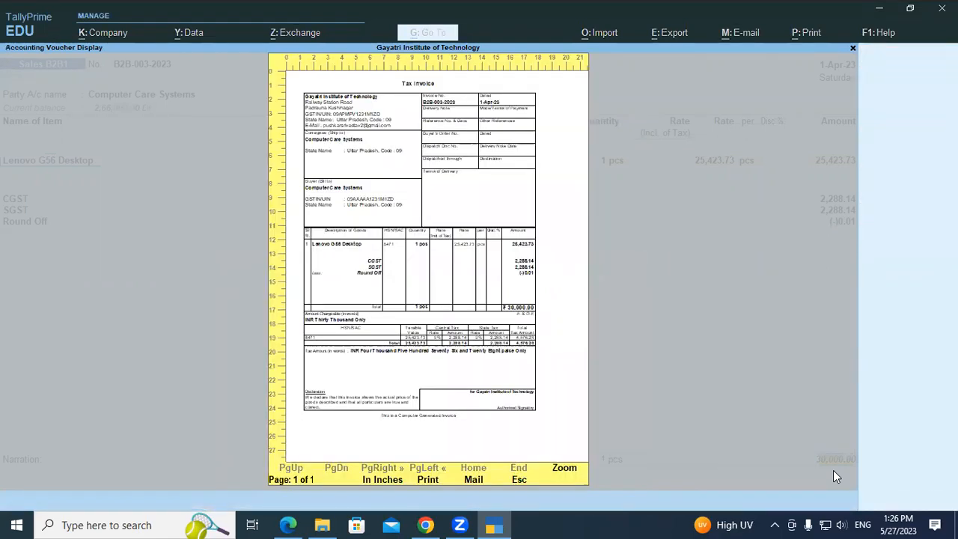
{"action": "left_click", "coordinate": [563, 473]}
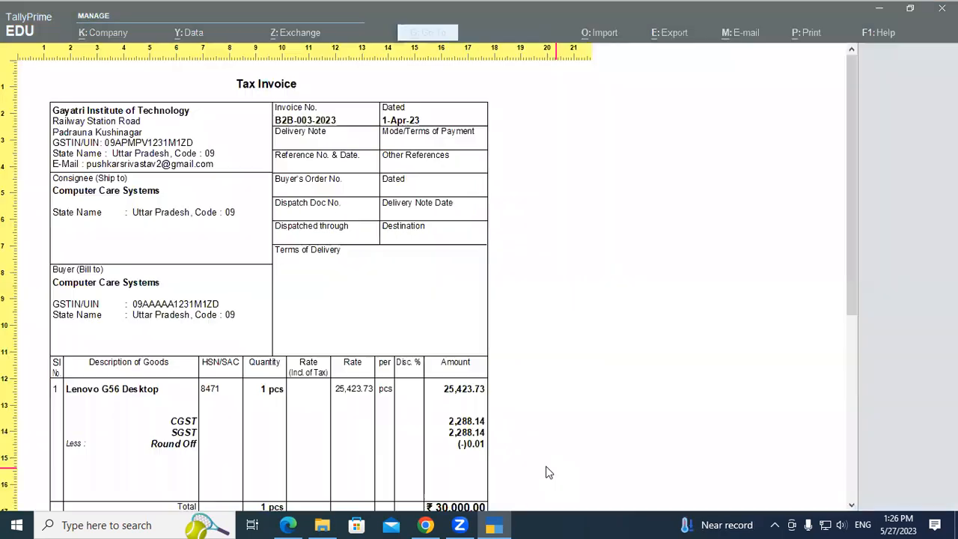
{"action": "left_click_drag", "start_coordinate": [850, 202], "coordinate": [844, 285]}
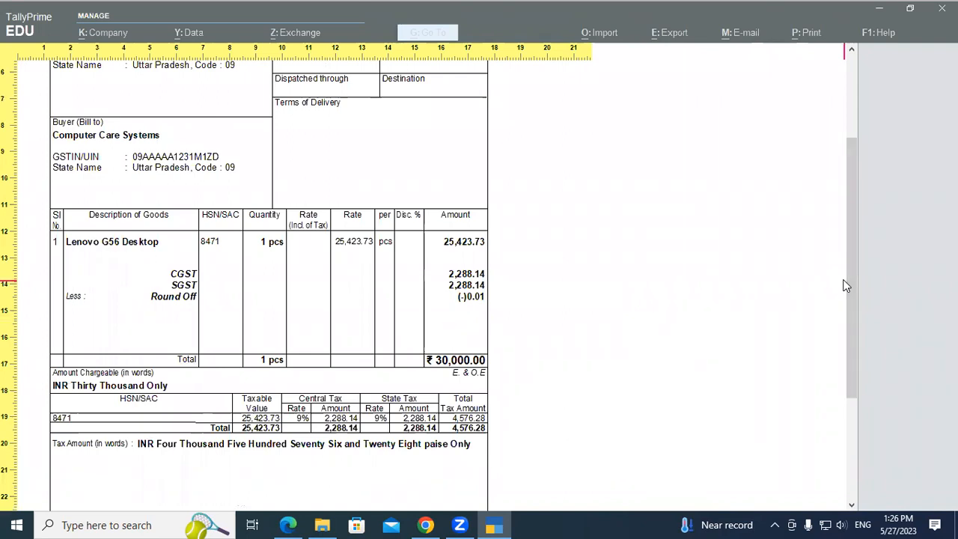
{"action": "key", "text": "Escape"}
{"action": "key", "text": "Escape"}
{"action": "key", "text": "Escape"}
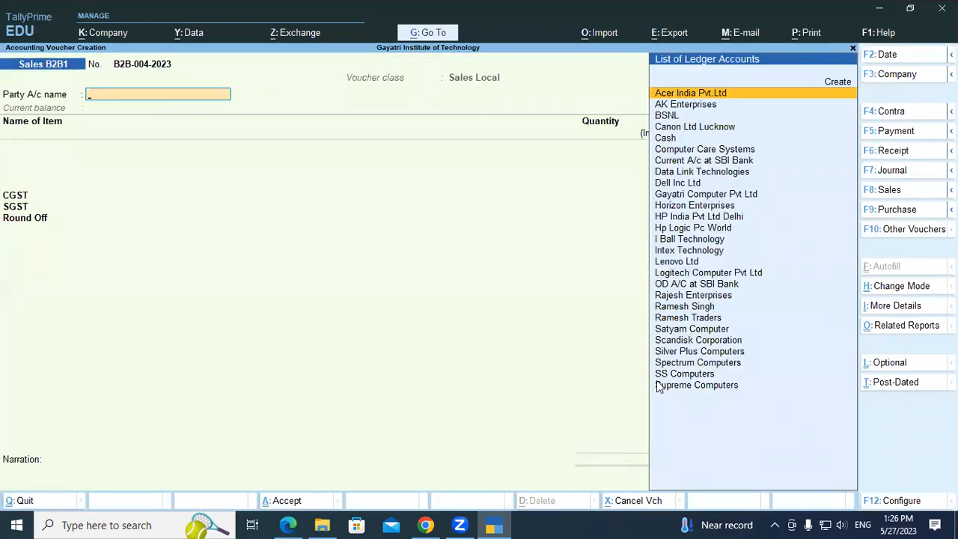
Switch to the Tally course PDF in Edge and read the opening of the Sale Of Assets (Non Trading Item) section
{"action": "key", "text": "alt+Tab"}
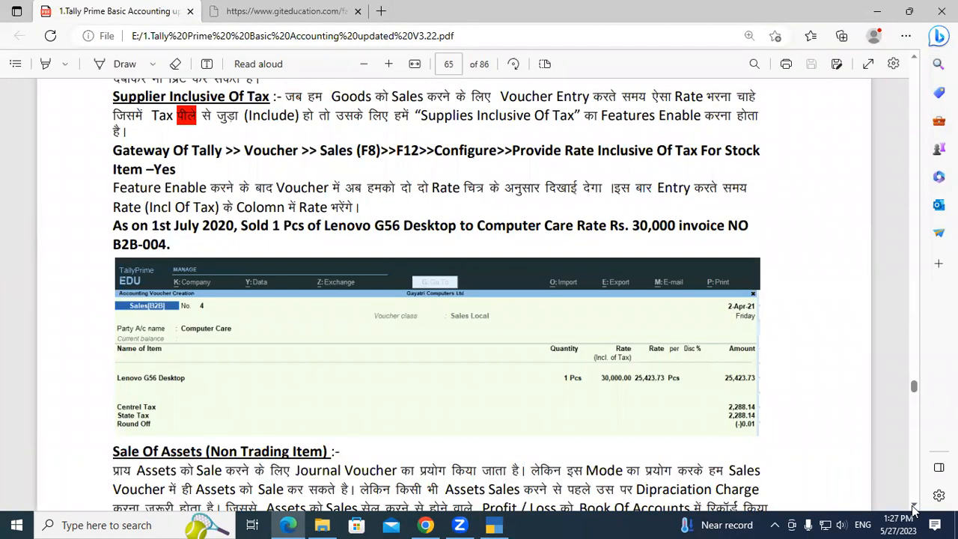
{"action": "scroll", "coordinate": [913, 509], "scroll_direction": "down", "scroll_amount": 3}
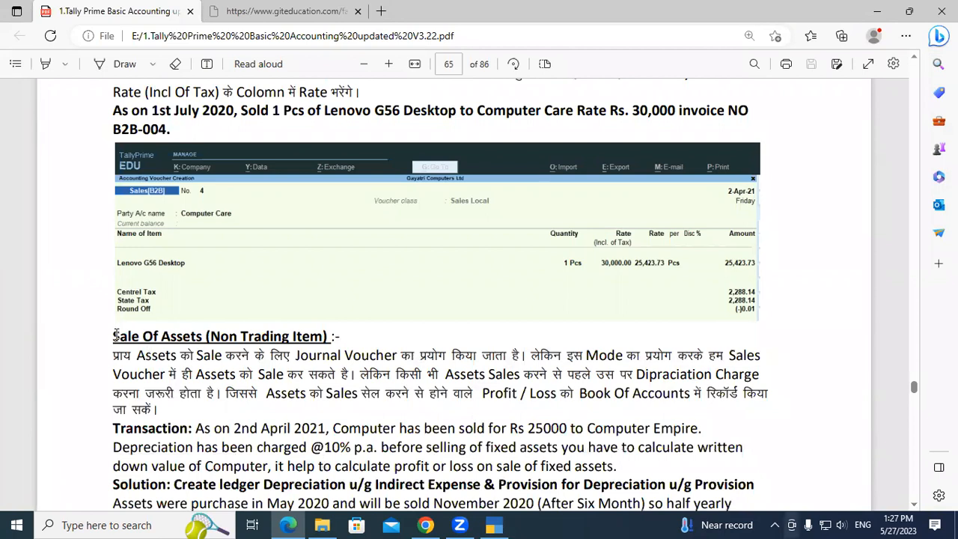
{"action": "left_click_drag", "start_coordinate": [115, 334], "coordinate": [330, 336]}
{"action": "left_click", "coordinate": [329, 337]}
{"action": "left_click_drag", "start_coordinate": [113, 339], "coordinate": [202, 343]}
{"action": "left_click", "coordinate": [202, 339]}
{"action": "left_click_drag", "start_coordinate": [550, 365], "coordinate": [716, 403]}
{"action": "left_click", "coordinate": [716, 403]}
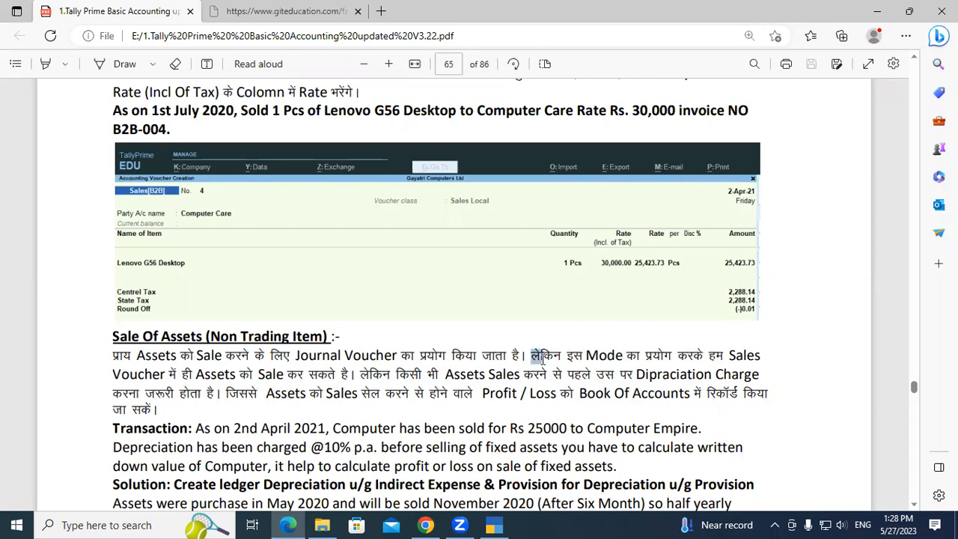
Examine the notes on charging depreciation before selling assets and recording the resulting Profit / Loss
{"action": "double_click", "coordinate": [344, 375]}
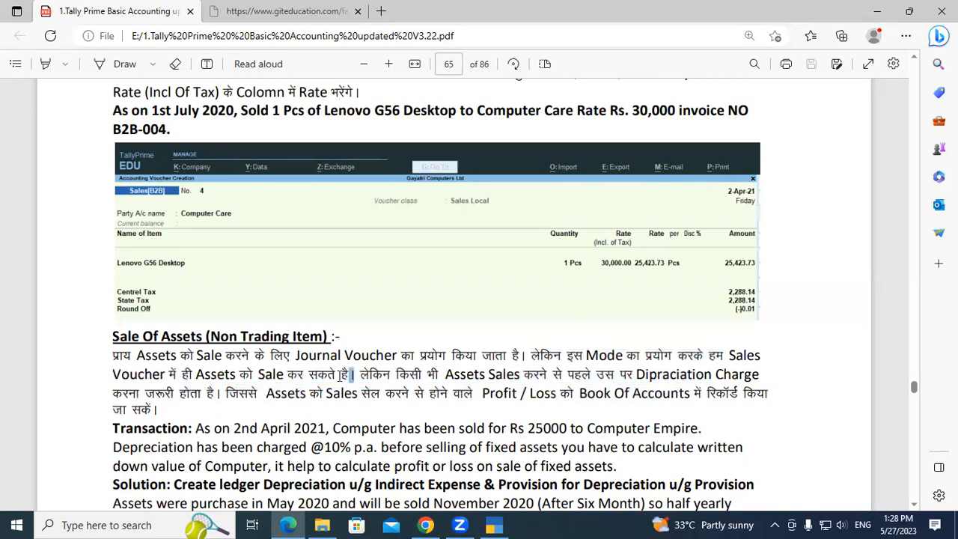
{"action": "left_click", "coordinate": [351, 373]}
{"action": "left_click_drag", "start_coordinate": [365, 373], "coordinate": [401, 410]}
{"action": "left_click", "coordinate": [395, 398]}
{"action": "left_click", "coordinate": [234, 518]}
{"action": "left_click_drag", "start_coordinate": [638, 373], "coordinate": [747, 375]}
{"action": "left_click_drag", "start_coordinate": [483, 394], "coordinate": [552, 402]}
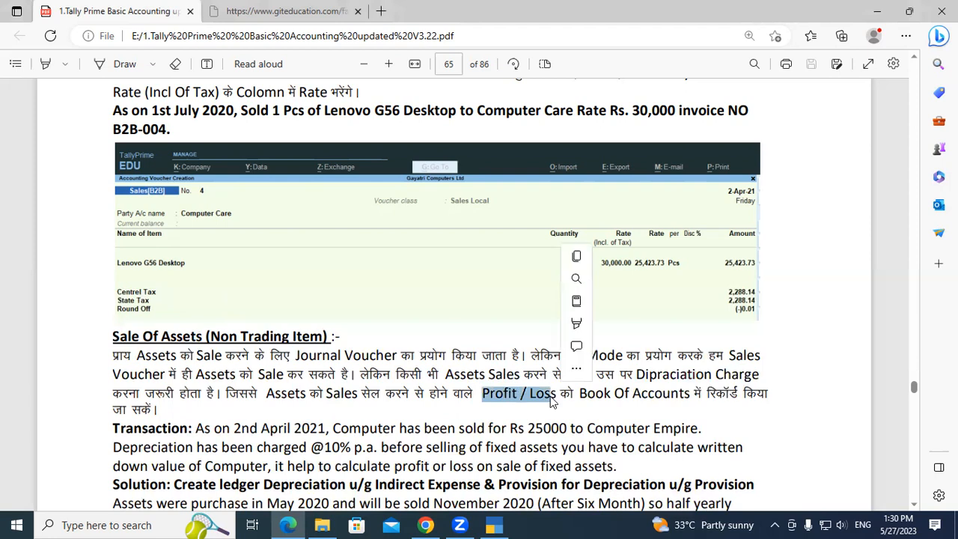
{"action": "left_click", "coordinate": [553, 397]}
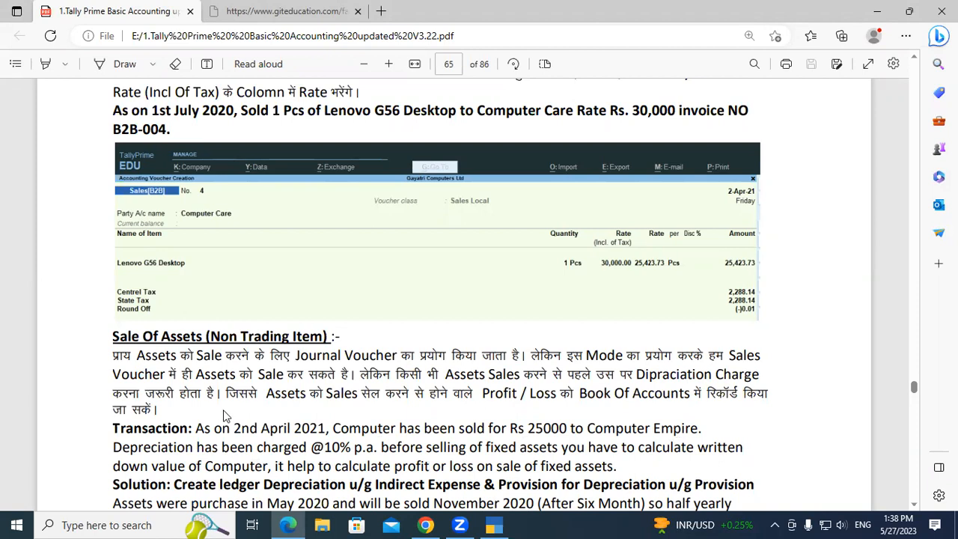
Read the example transaction for the computer sold at Rs 25000 to Computer Empire
{"action": "left_click", "coordinate": [914, 505]}
{"action": "left_click", "coordinate": [914, 505]}
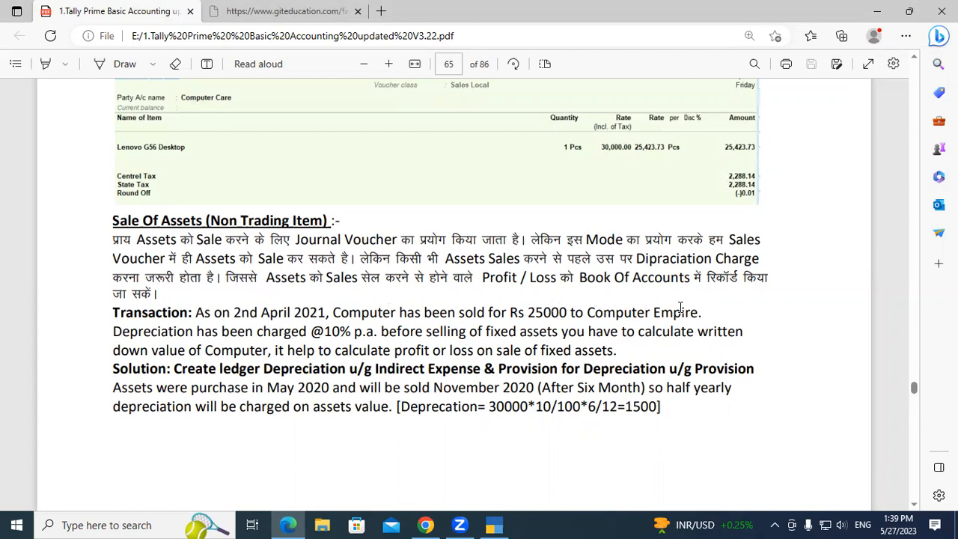
{"action": "left_click_drag", "start_coordinate": [529, 312], "coordinate": [566, 318]}
{"action": "left_click", "coordinate": [567, 317]}
Examine the Solution line's instruction to create a Depreciation ledger under Indirect Expense
{"action": "left_click_drag", "start_coordinate": [177, 369], "coordinate": [243, 376]}
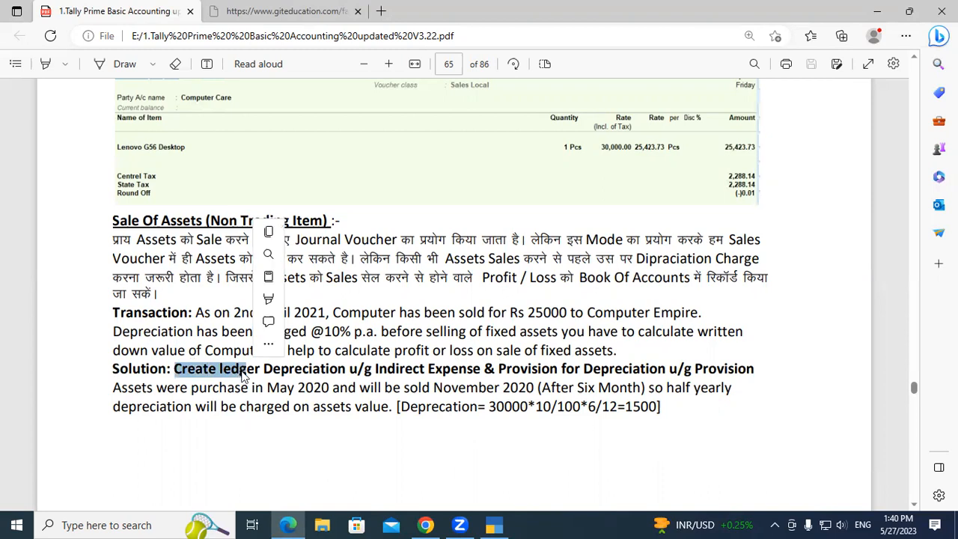
{"action": "left_click", "coordinate": [243, 372]}
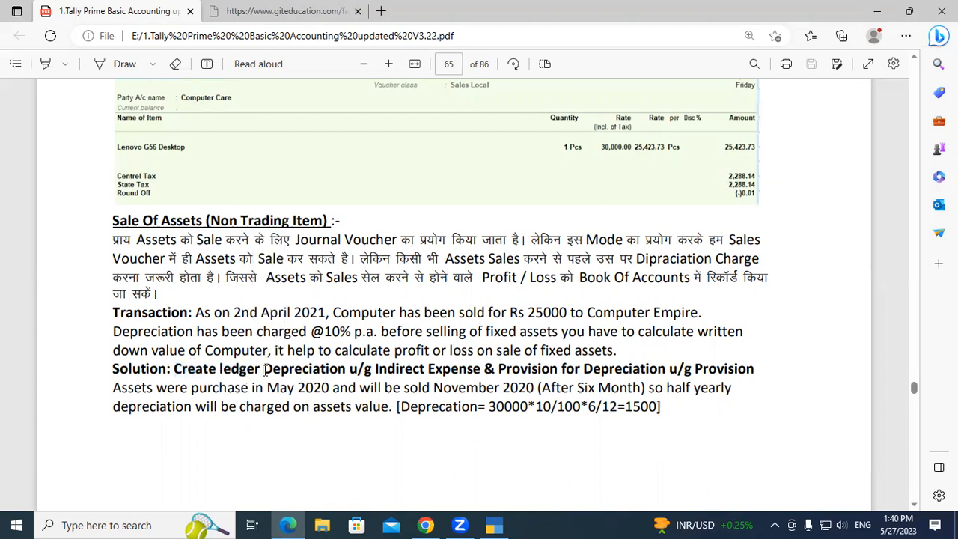
{"action": "left_click_drag", "start_coordinate": [264, 370], "coordinate": [348, 370]}
{"action": "left_click", "coordinate": [348, 369]}
{"action": "left_click_drag", "start_coordinate": [264, 370], "coordinate": [352, 369]}
{"action": "left_click", "coordinate": [353, 368]}
{"action": "left_click_drag", "start_coordinate": [375, 369], "coordinate": [480, 368]}
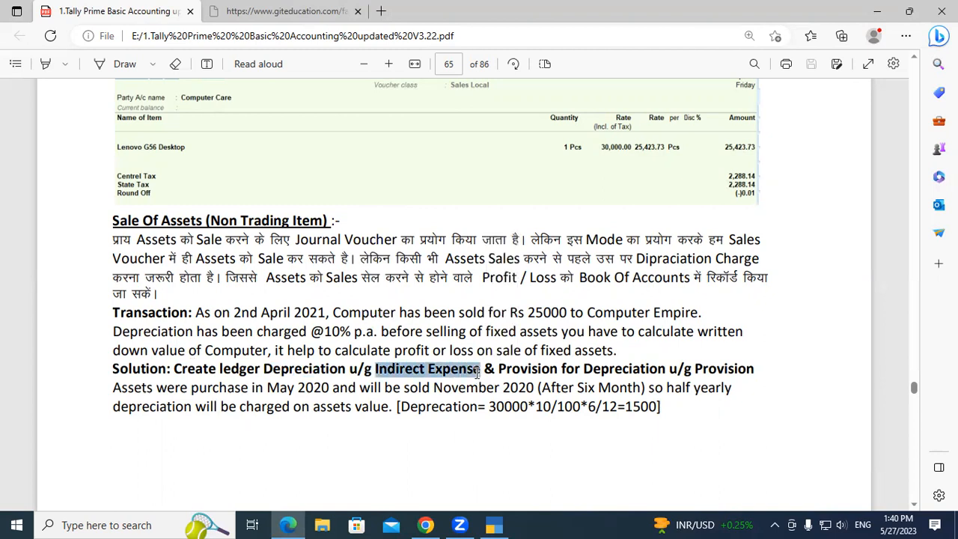
{"action": "left_click", "coordinate": [477, 372]}
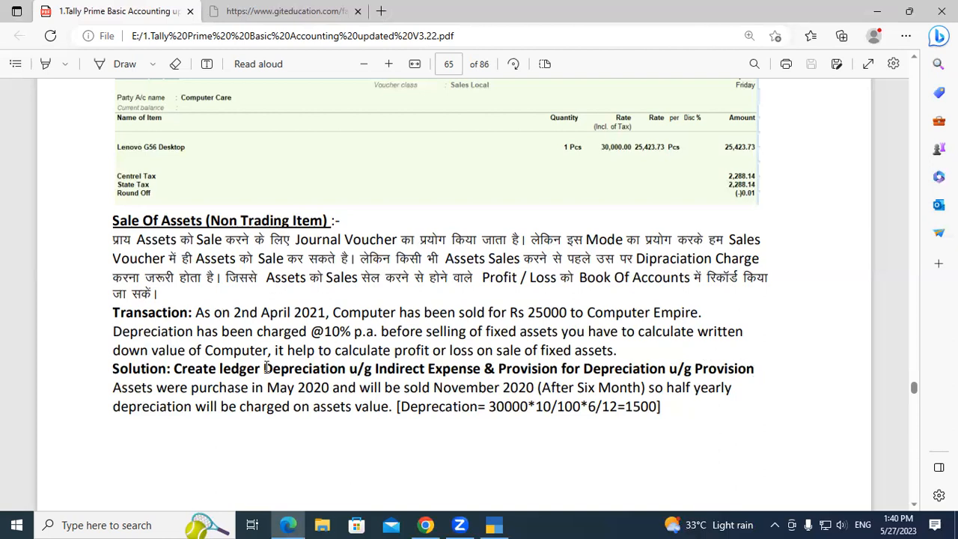
{"action": "left_click_drag", "start_coordinate": [264, 368], "coordinate": [341, 376]}
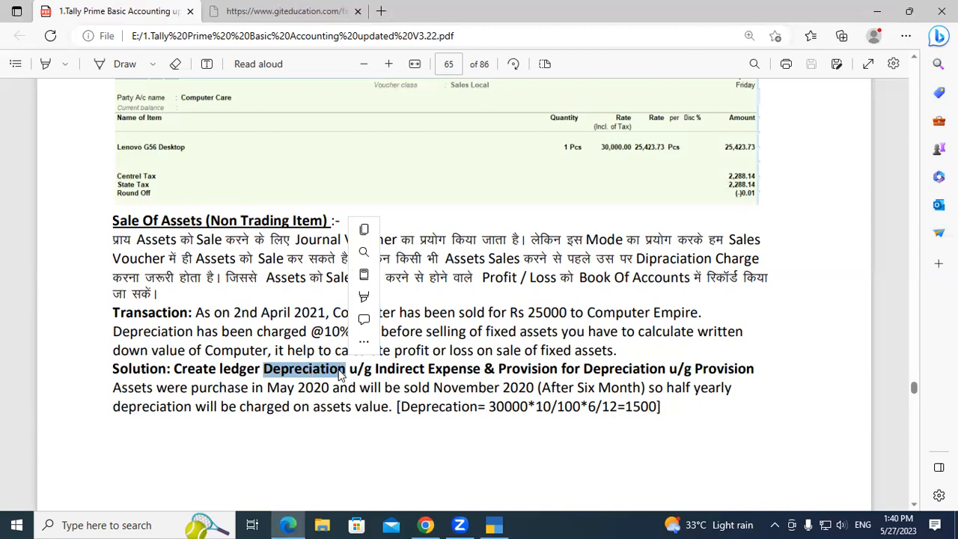
{"action": "left_click", "coordinate": [341, 375]}
{"action": "left_click_drag", "start_coordinate": [375, 370], "coordinate": [479, 371]}
{"action": "left_click", "coordinate": [485, 336]}
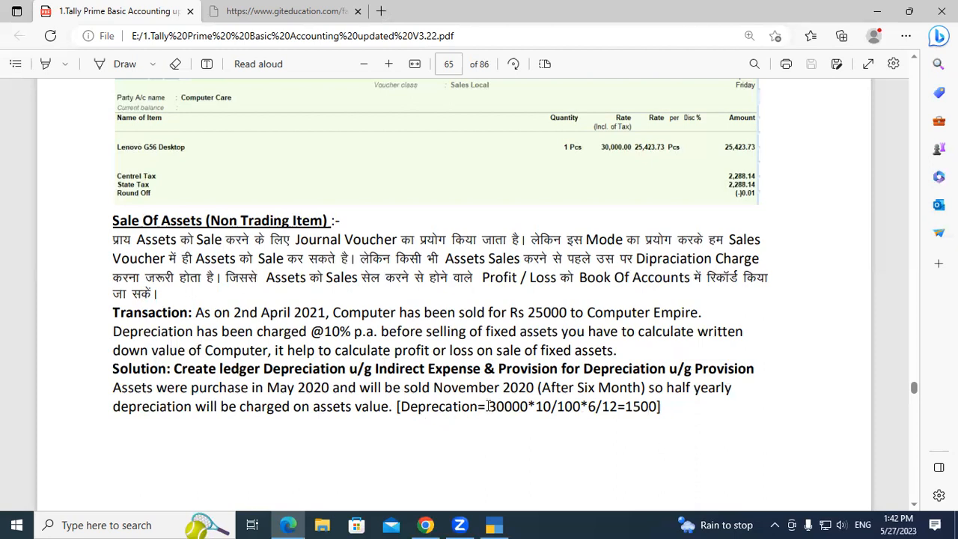
Study the half-yearly depreciation formula given for the computer in the last line of the solution
{"action": "left_click_drag", "start_coordinate": [528, 407], "coordinate": [488, 406]}
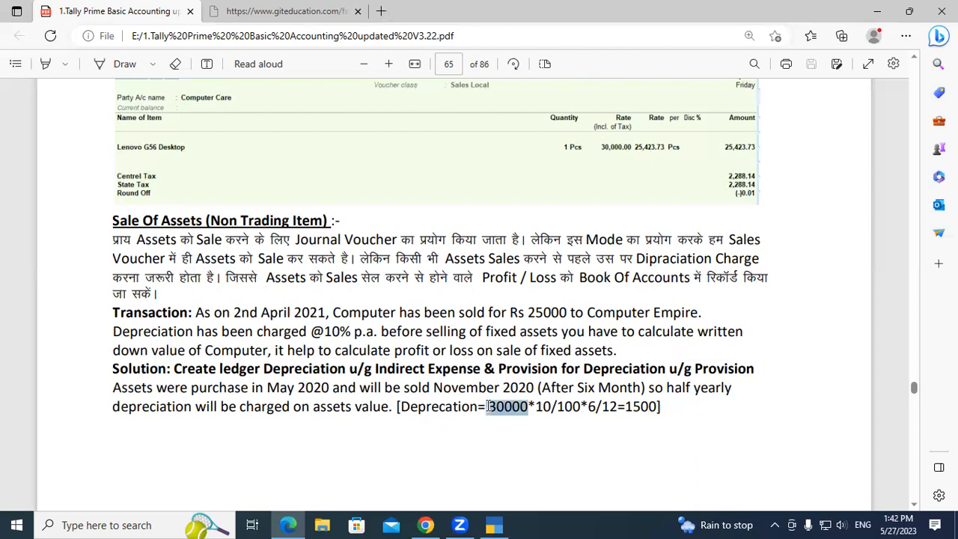
{"action": "left_click", "coordinate": [489, 406]}
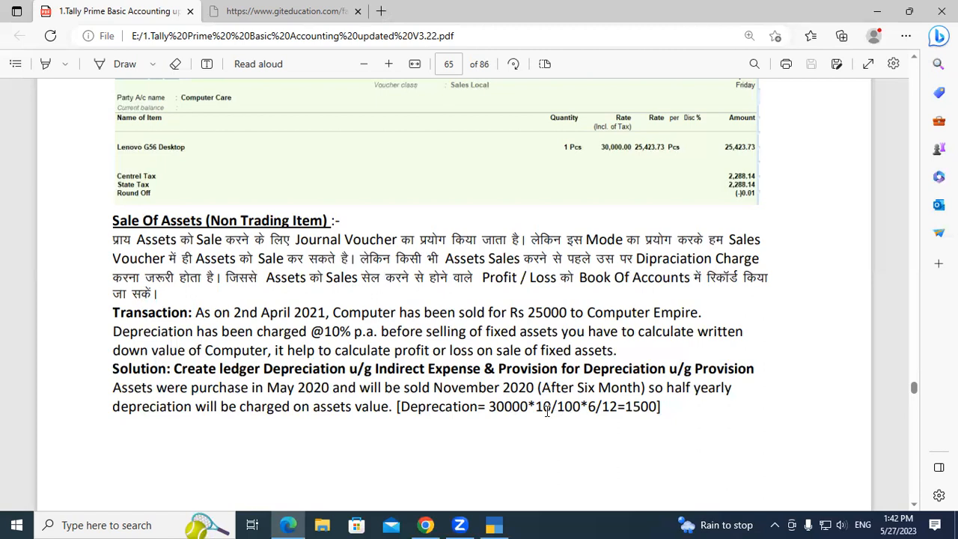
{"action": "left_click_drag", "start_coordinate": [626, 407], "coordinate": [653, 406]}
{"action": "left_click", "coordinate": [652, 406]}
{"action": "left_click_drag", "start_coordinate": [625, 407], "coordinate": [647, 405]}
{"action": "left_click", "coordinate": [647, 406]}
{"action": "left_click_drag", "start_coordinate": [627, 407], "coordinate": [656, 408]}
{"action": "left_click", "coordinate": [635, 408]}
{"action": "left_click_drag", "start_coordinate": [406, 407], "coordinate": [523, 408]}
{"action": "left_click", "coordinate": [467, 409]}
{"action": "left_click", "coordinate": [523, 408]}
Compare the computer's sale price with the calculated depreciation and the note on profit or loss on sale of fixed assets
{"action": "left_click_drag", "start_coordinate": [527, 313], "coordinate": [556, 317]}
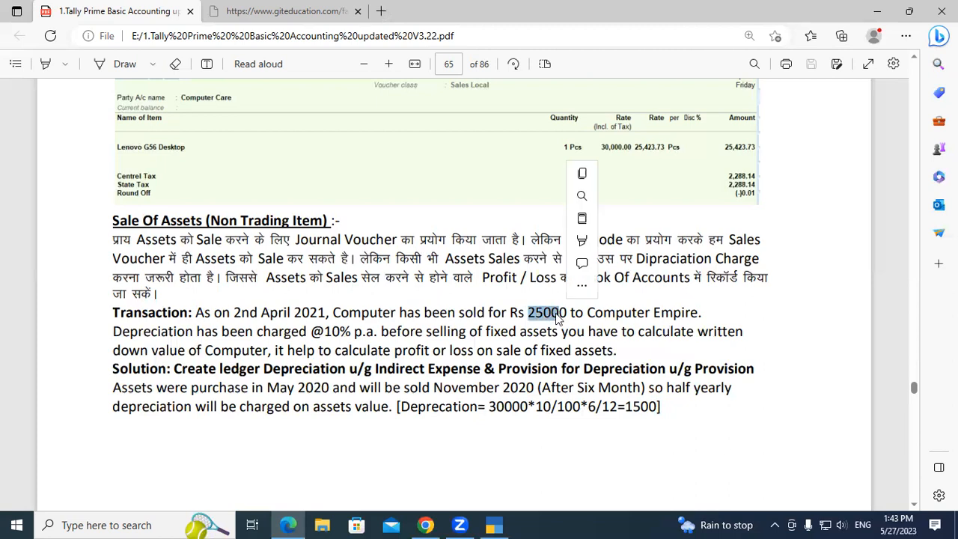
{"action": "left_click", "coordinate": [556, 318]}
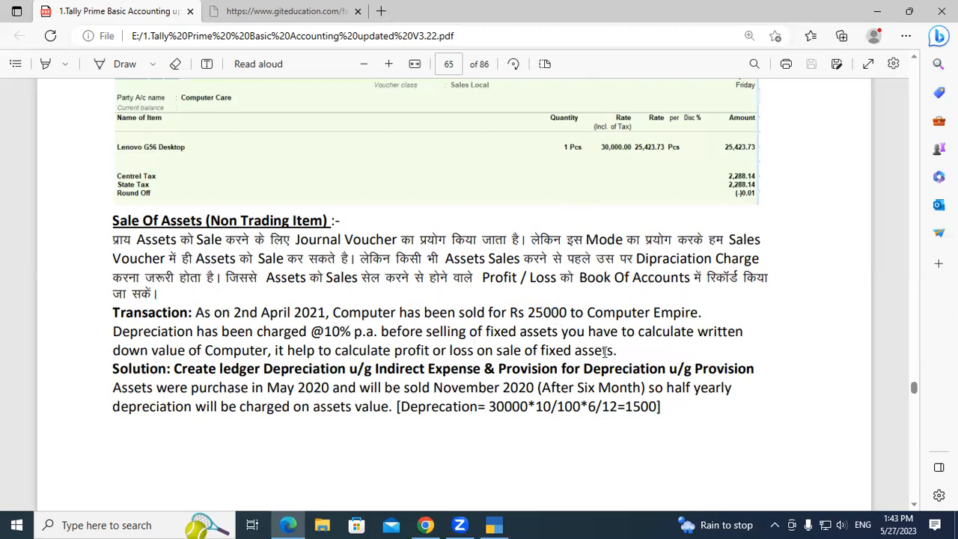
{"action": "left_click_drag", "start_coordinate": [629, 407], "coordinate": [658, 406]}
{"action": "left_click", "coordinate": [659, 406]}
{"action": "left_click_drag", "start_coordinate": [449, 349], "coordinate": [599, 356]}
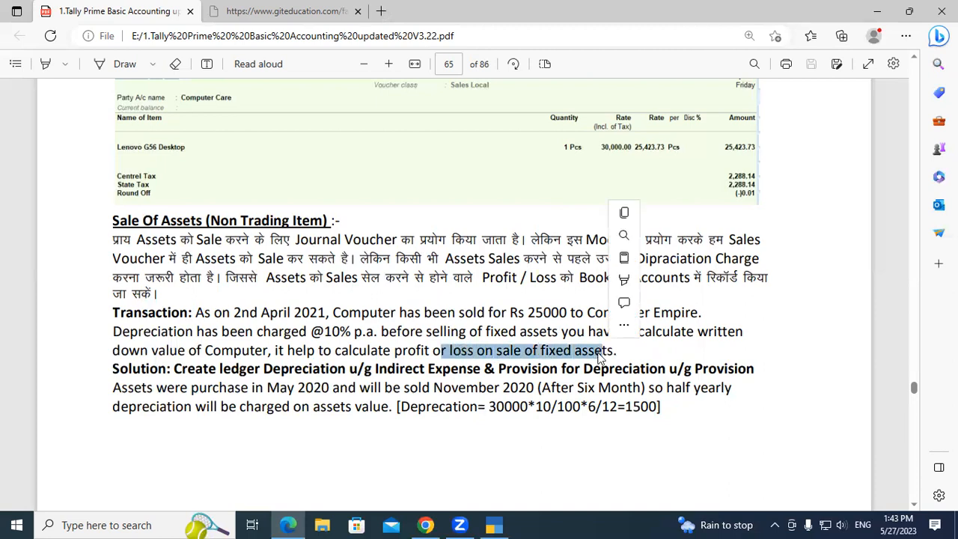
{"action": "left_click", "coordinate": [598, 352]}
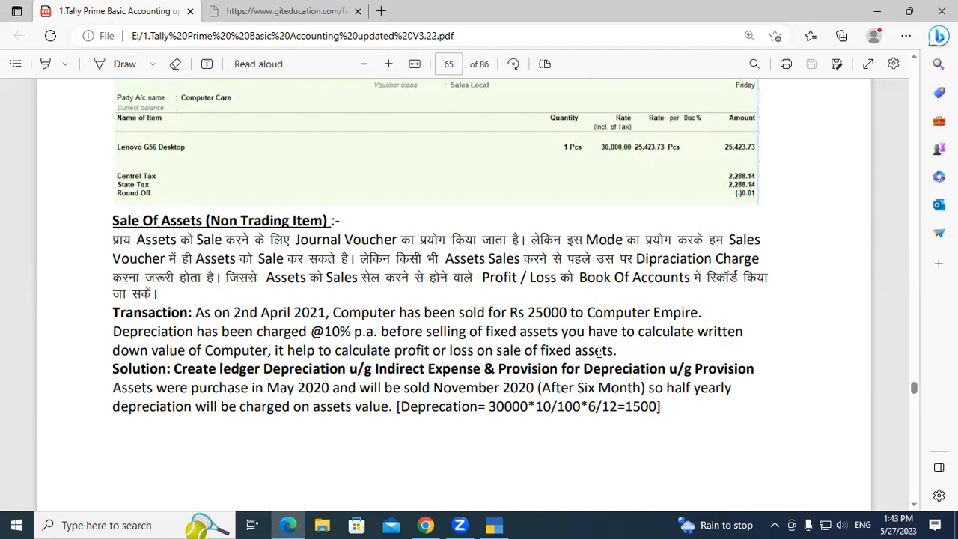
{"action": "left_click_drag", "start_coordinate": [520, 313], "coordinate": [561, 312]}
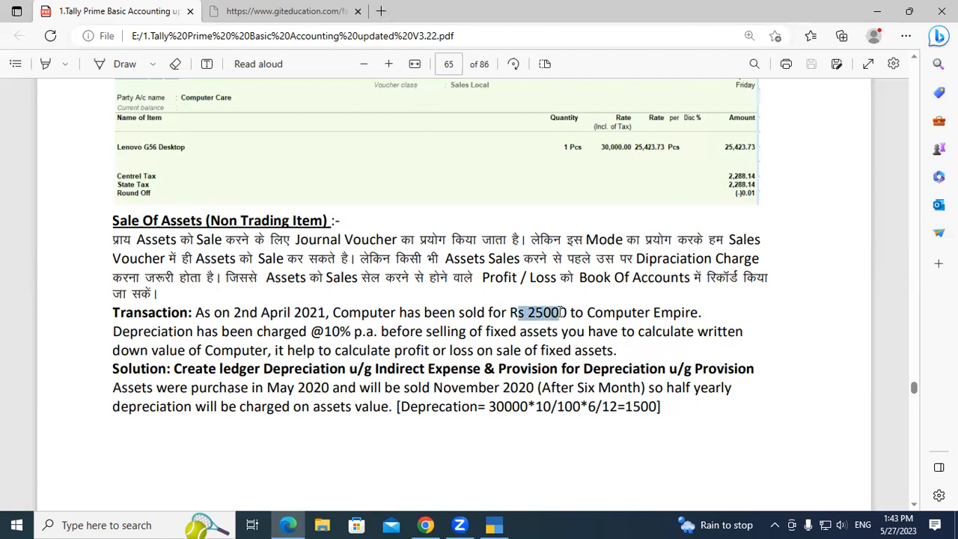
{"action": "left_click", "coordinate": [563, 313]}
{"action": "left_click_drag", "start_coordinate": [626, 406], "coordinate": [656, 408]}
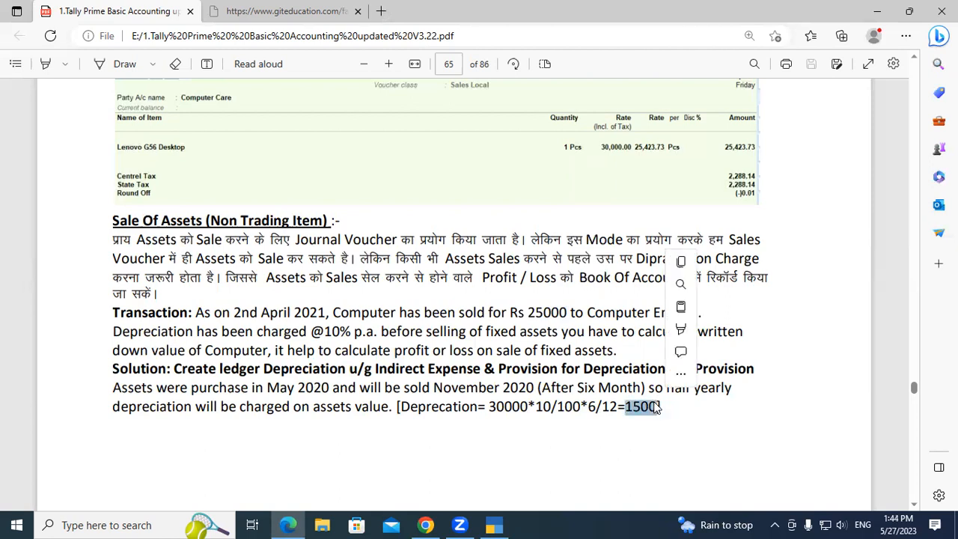
{"action": "left_click", "coordinate": [543, 363]}
{"action": "left_click_drag", "start_coordinate": [457, 349], "coordinate": [606, 353]}
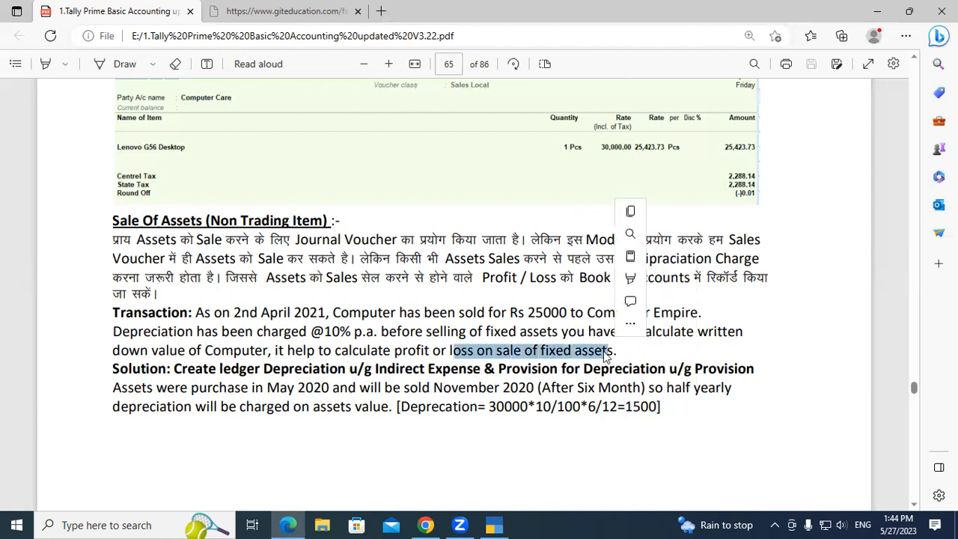
{"action": "left_click", "coordinate": [606, 354]}
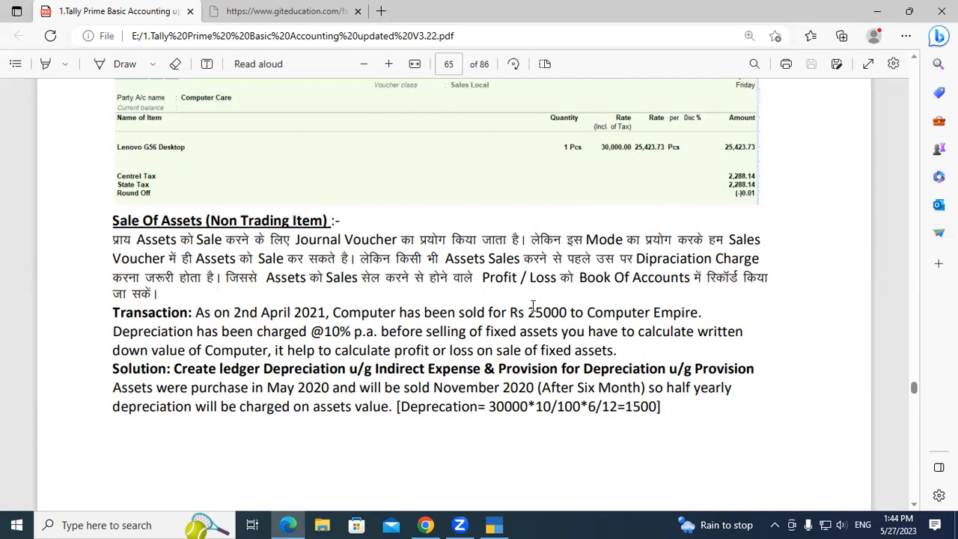
{"action": "left_click_drag", "start_coordinate": [529, 312], "coordinate": [567, 314]}
{"action": "left_click", "coordinate": [557, 302]}
{"action": "left_click", "coordinate": [524, 240]}
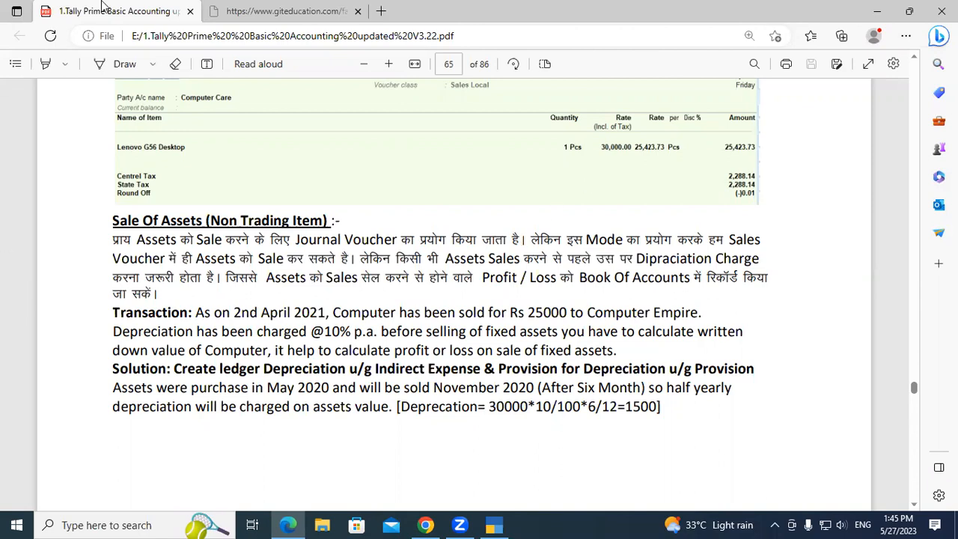
Switch to TallyPrime, change the voucher type to Journal and start a new ledger from its debit line
{"action": "left_click", "coordinate": [495, 525]}
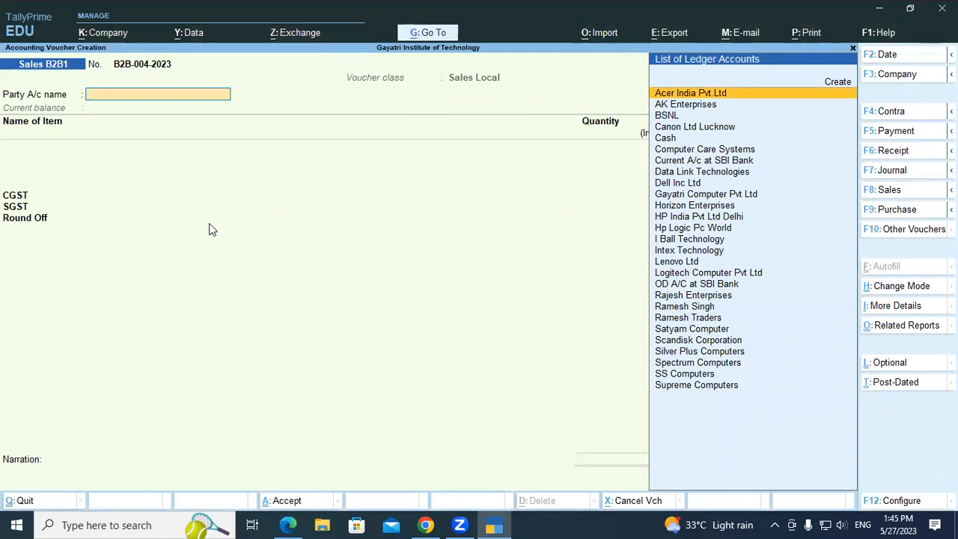
{"action": "key", "text": "F7"}
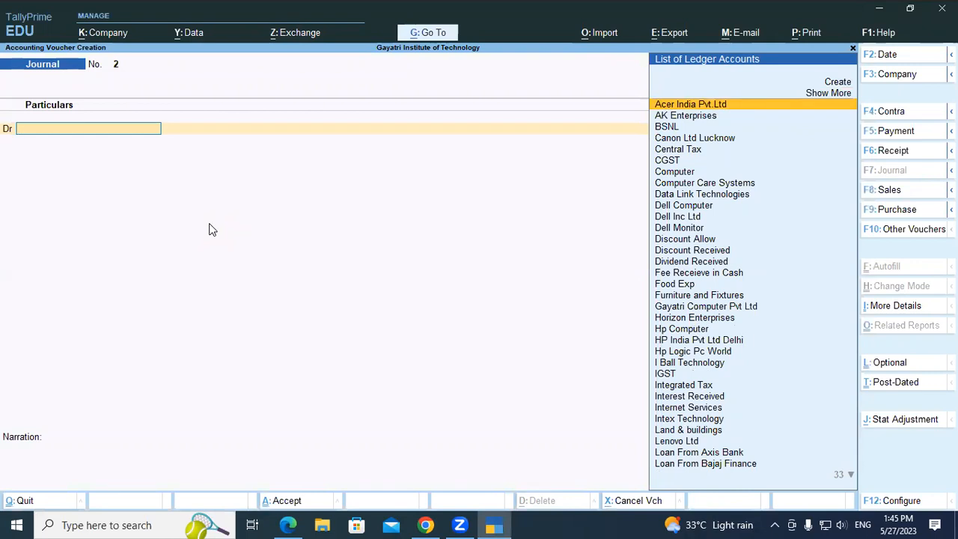
{"action": "key", "text": "alt"}
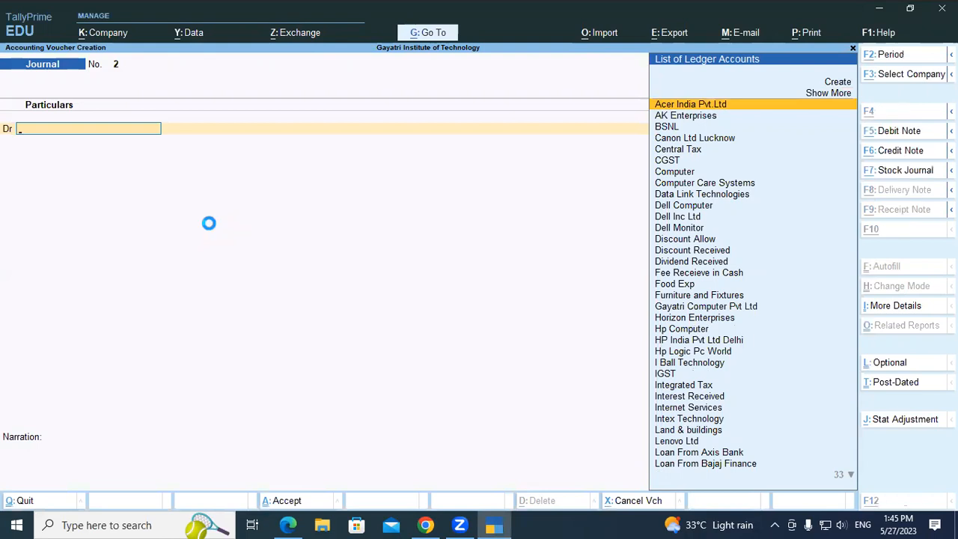
{"action": "key", "text": "alt+c"}
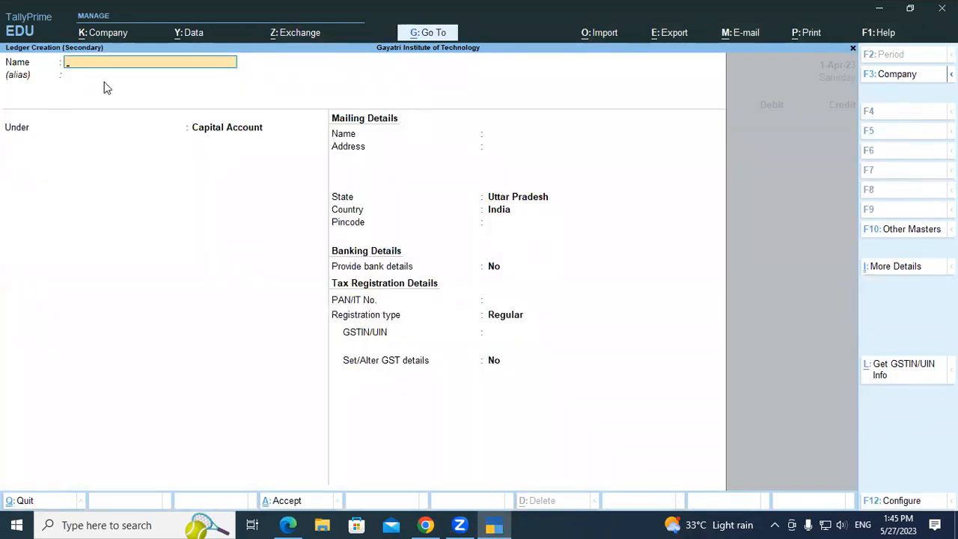
Name the new ledger Depreciation, copying the name from the Solution line of the PDF in Edge
{"action": "key", "text": "alt+Tab"}
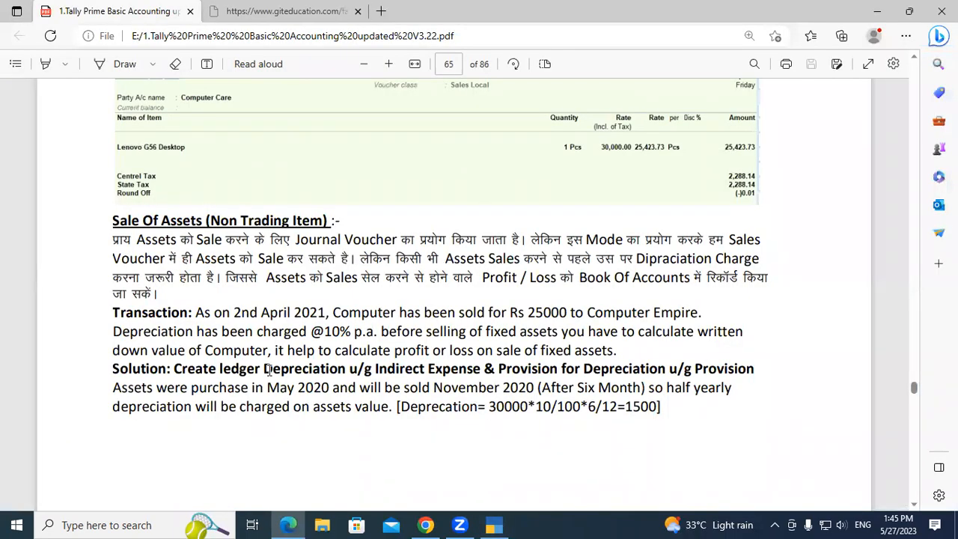
{"action": "left_click_drag", "start_coordinate": [265, 370], "coordinate": [345, 372]}
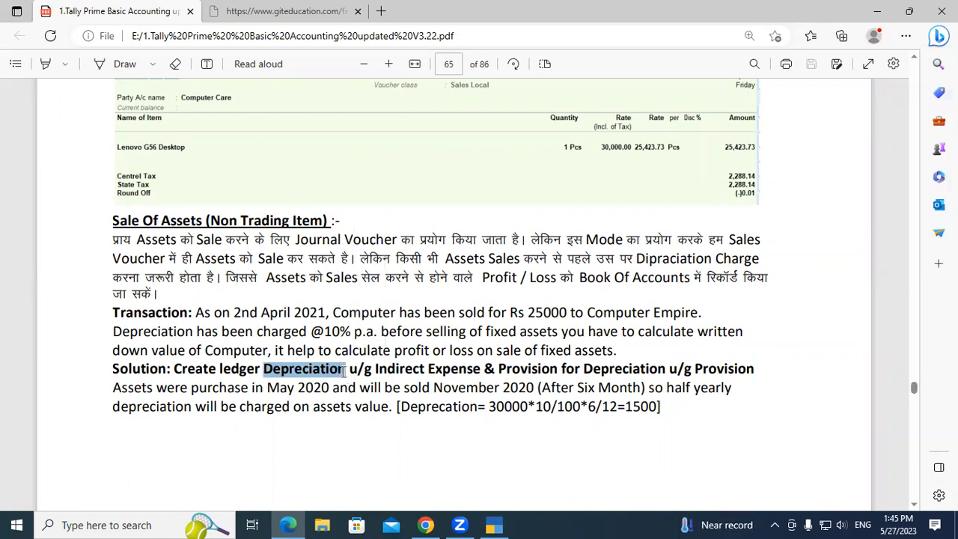
{"action": "key", "text": "alt+Tab"}
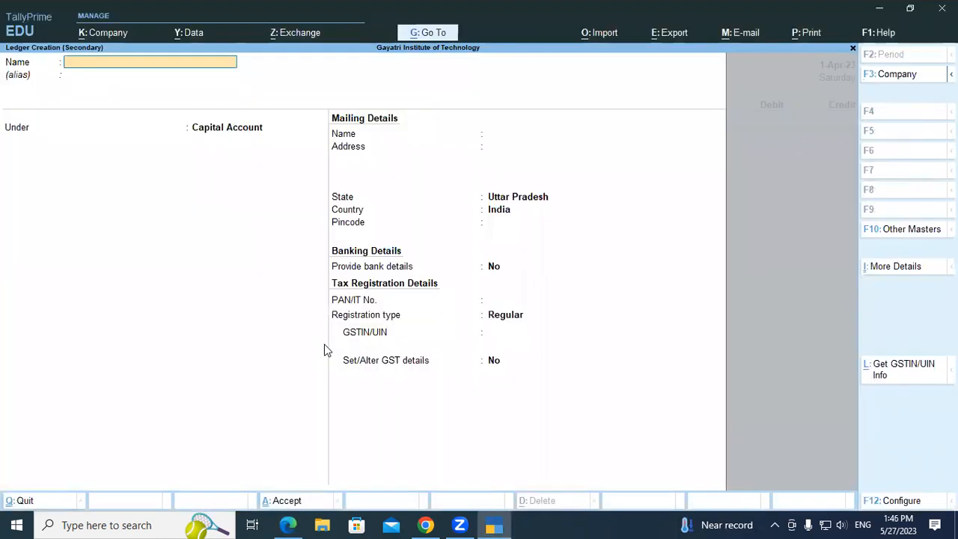
{"action": "key", "text": "ctrl+alt+v"}
{"action": "key", "text": "Return"}
{"action": "key", "text": "Return"}
Put the Depreciation ledger under Indirect Expenses, set GST applicability to Not Applicable and save the ledger
{"action": "type", "text": "Ind"}
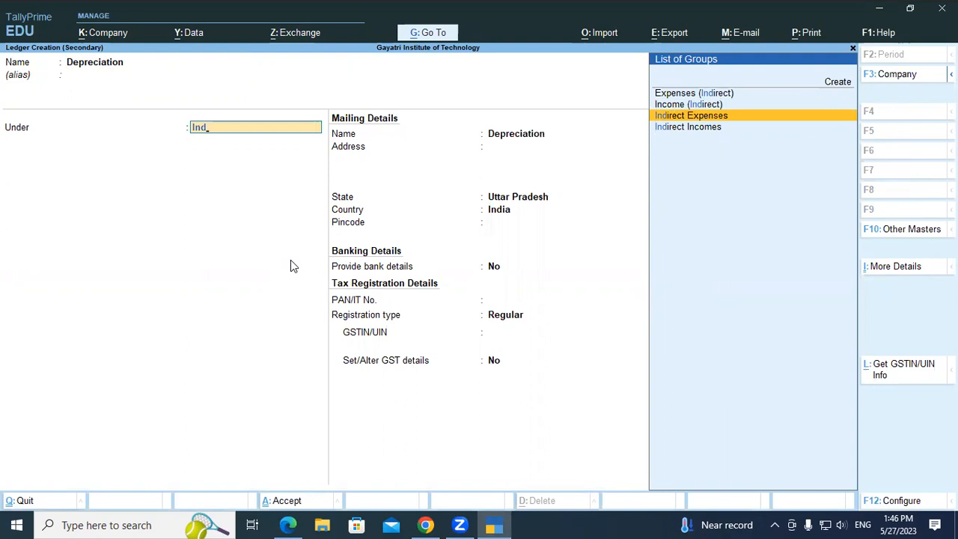
{"action": "key", "text": "Return"}
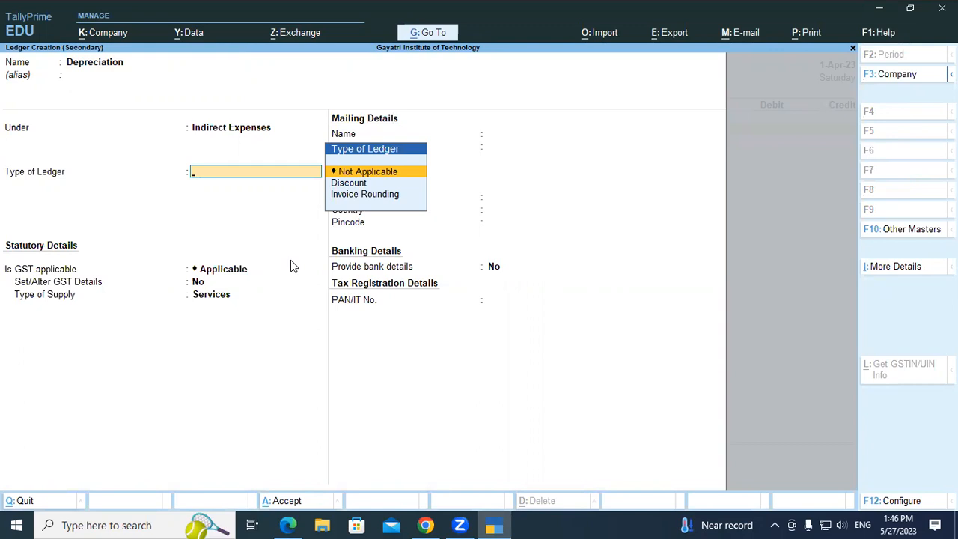
{"action": "key", "text": "Return"}
{"action": "type", "text": "no"}
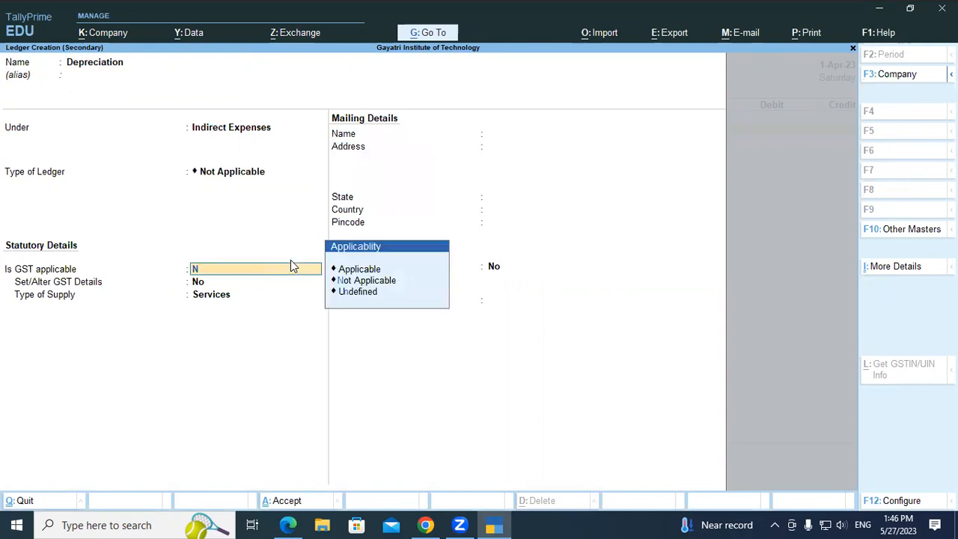
{"action": "key", "text": "Return"}
{"action": "key", "text": "Return"}
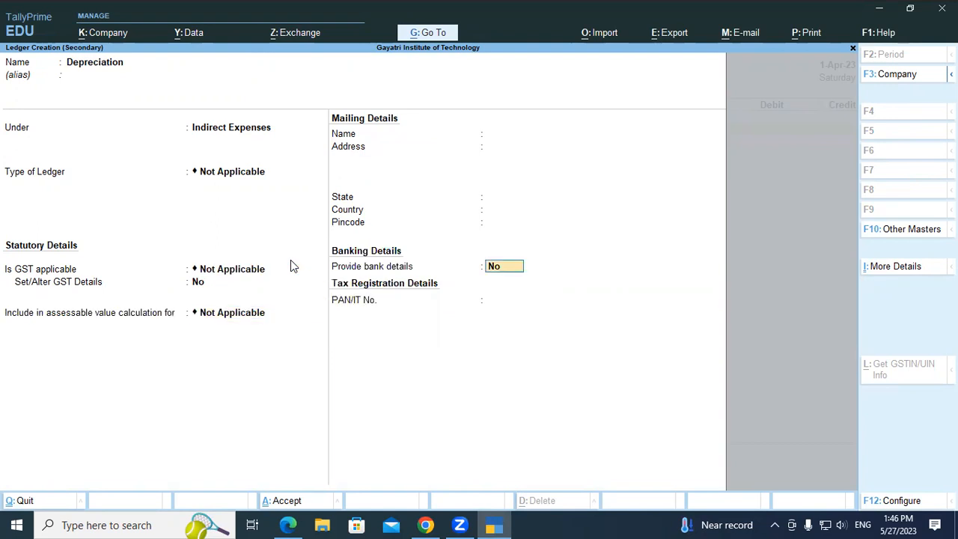
{"action": "key", "text": "Return"}
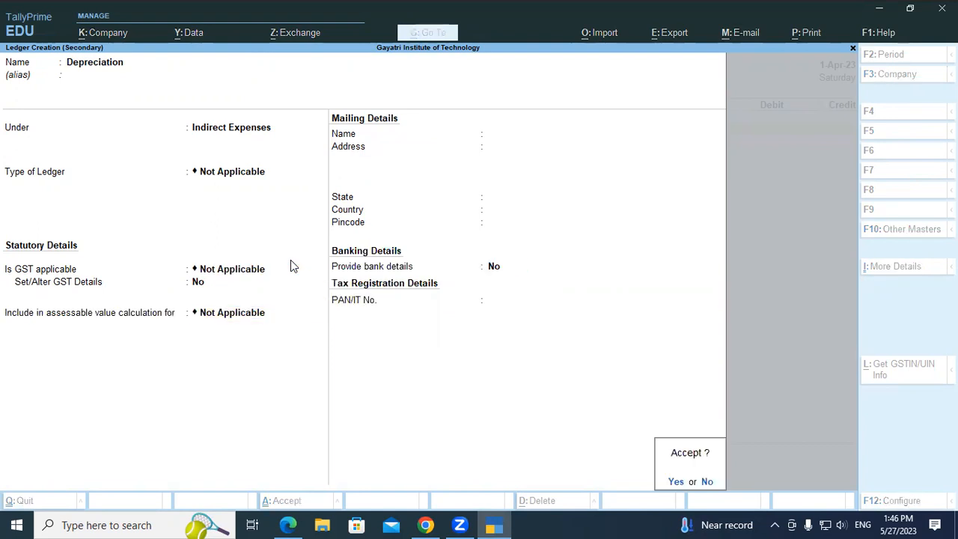
{"action": "key", "text": "Return"}
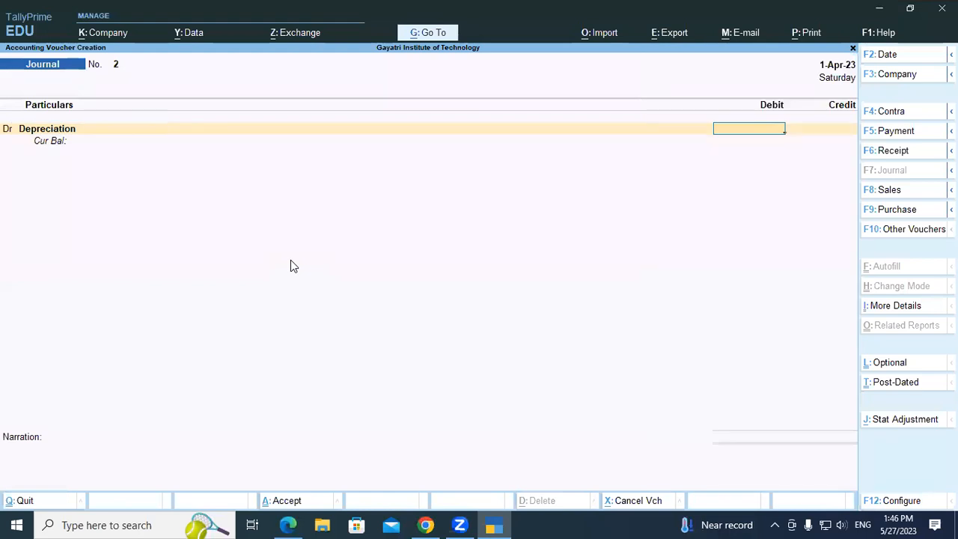
Debit Depreciation with 1500 and go on to the ledger field of the journal's credit line
{"action": "type", "text": "1500"}
{"action": "key", "text": "Return"}
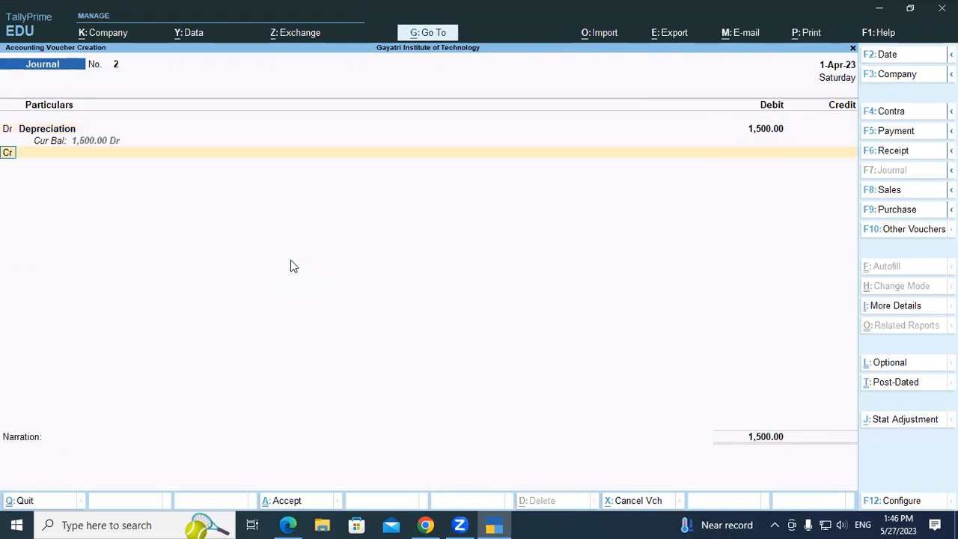
{"action": "key", "text": "Return"}
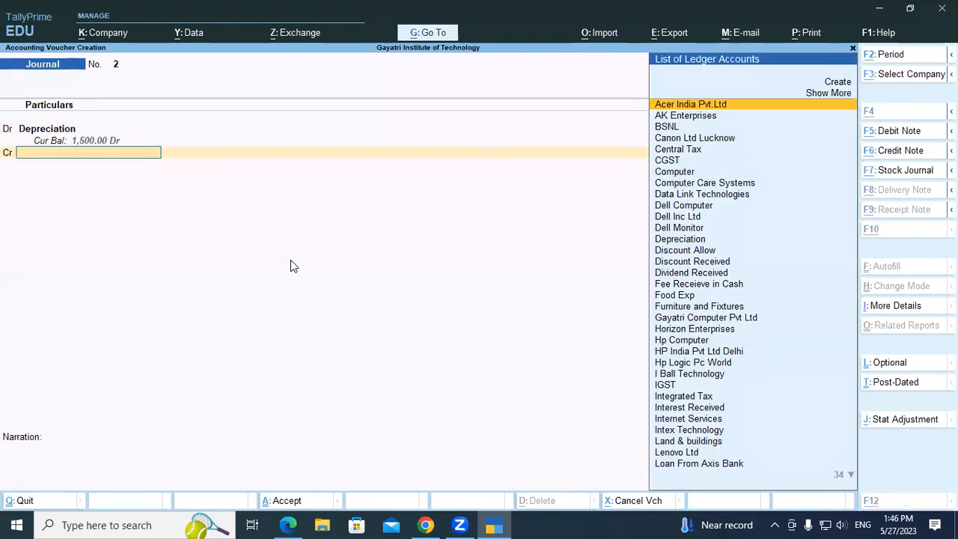
Start a new ledger for the credit line and name it Provision for Depreciation, copying the name from the PDF in Edge
{"action": "key", "text": "alt+c"}
{"action": "key", "text": "alt+Tab"}
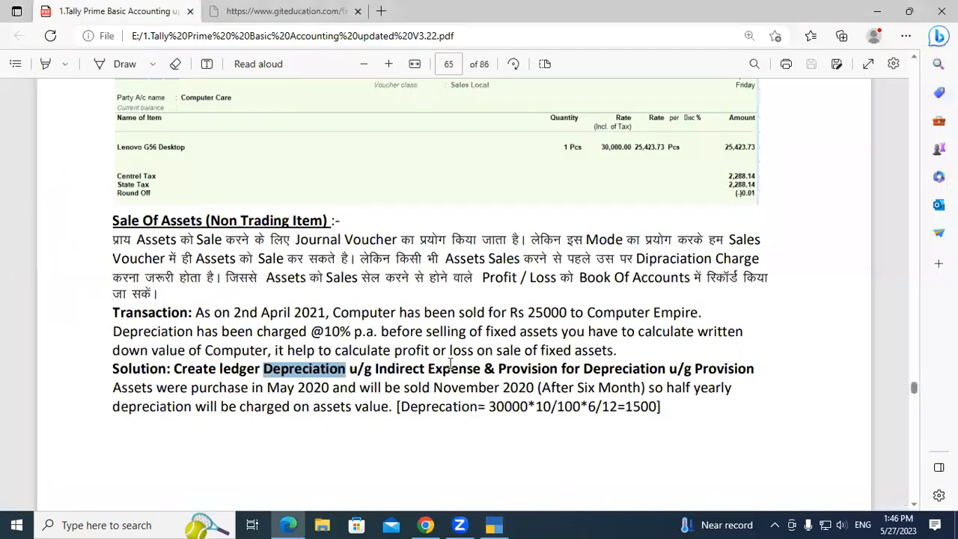
{"action": "left_click_drag", "start_coordinate": [500, 367], "coordinate": [668, 371]}
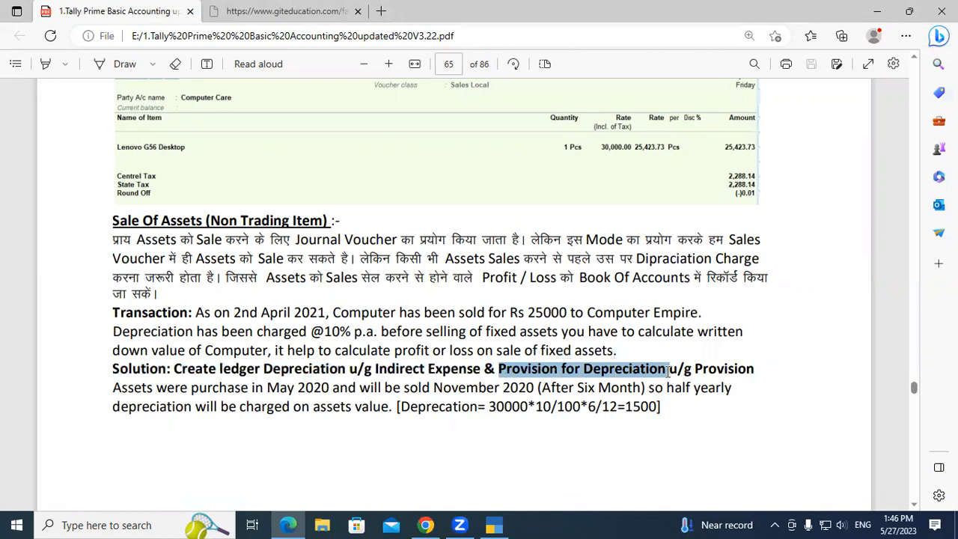
{"action": "key", "text": "alt+Tab"}
{"action": "key", "text": "ctrl+alt+v"}
{"action": "key", "text": "Return"}
{"action": "key", "text": "Return"}
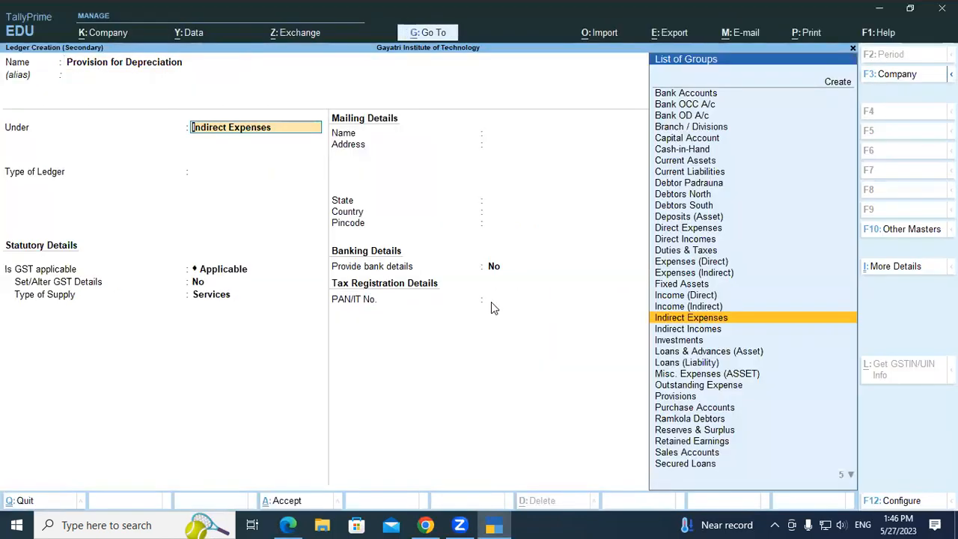
Put the Provision for Depreciation ledger under Provisions and save it with the remaining details left at their defaults
{"action": "type", "text": "Prov"}
{"action": "key", "text": "Return"}
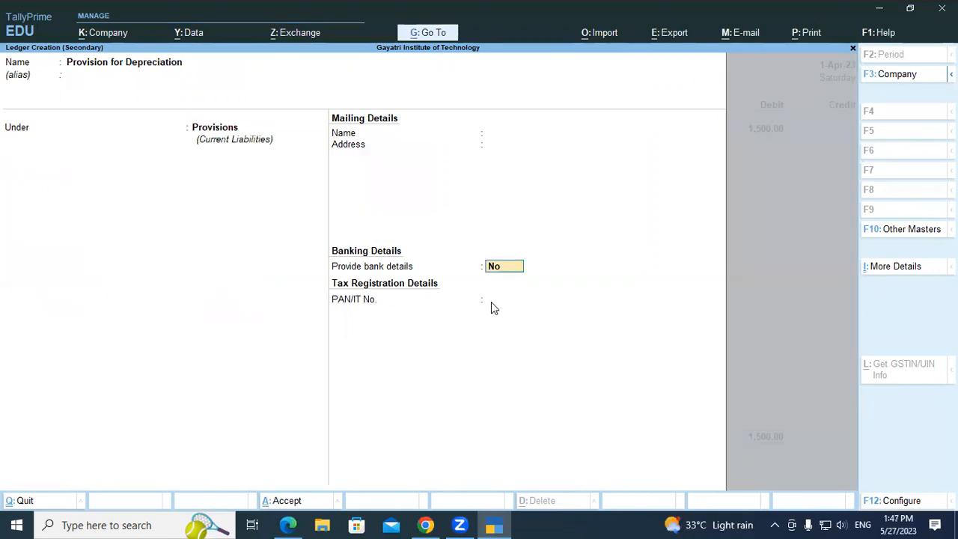
{"action": "key", "text": "Return"}
{"action": "key", "text": "Return"}
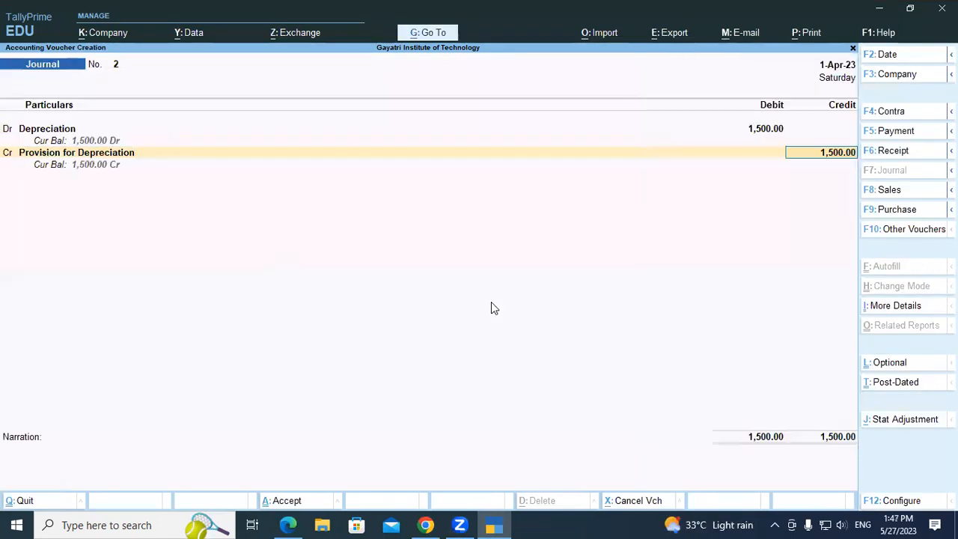
Credit Provision for Depreciation with 1500 and save the journal voucher without a narration
{"action": "key", "text": "Return"}
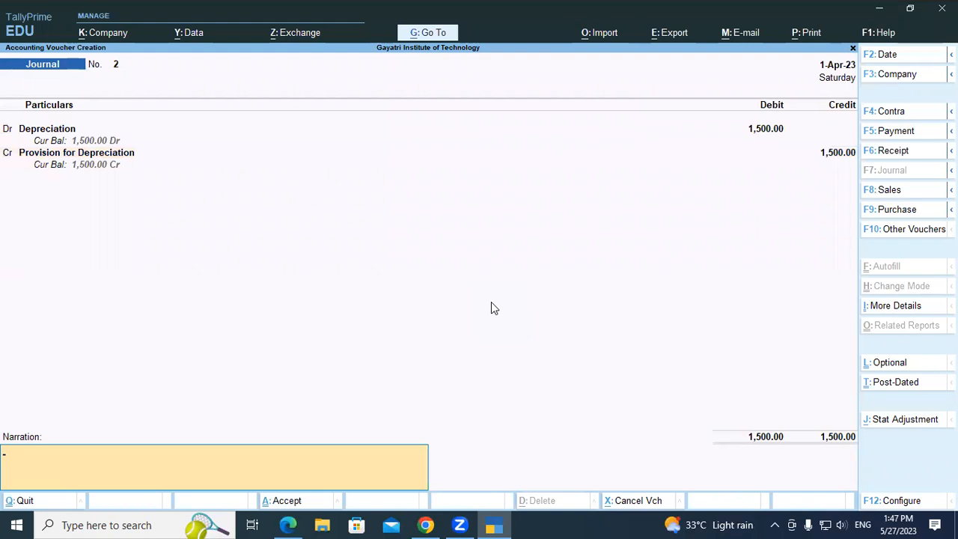
{"action": "key", "text": "Return"}
{"action": "key", "text": "Return"}
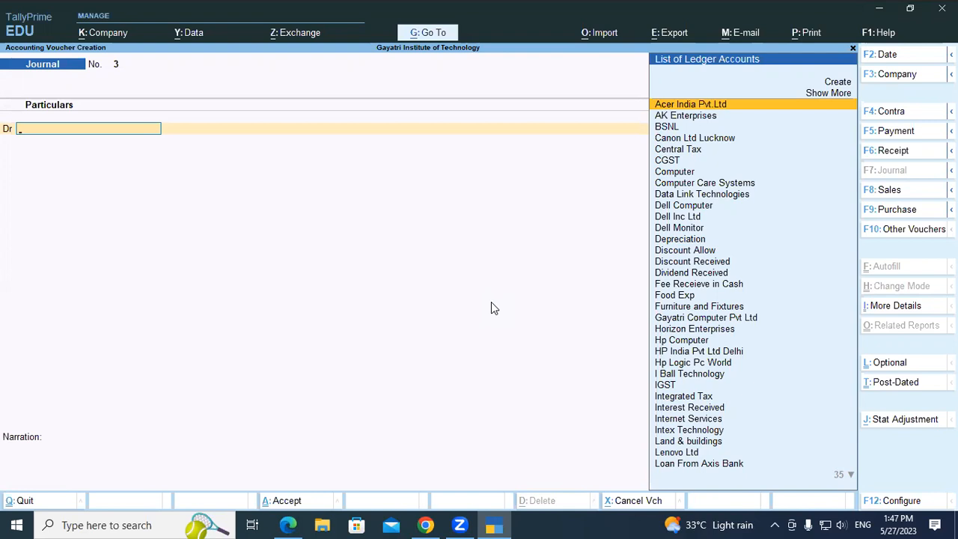
{"action": "type", "text": "Com"}
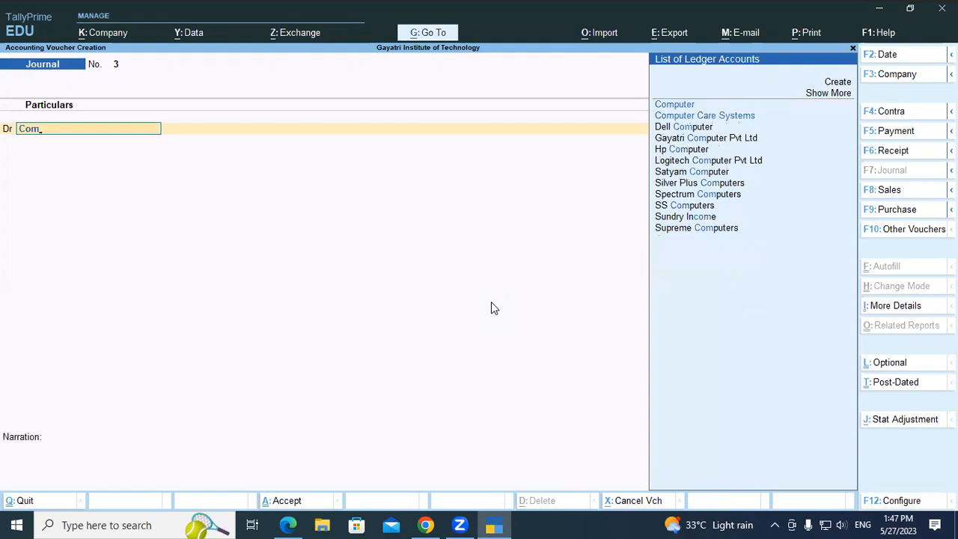
{"action": "key", "text": "BackSpace"}
{"action": "key", "text": "BackSpace"}
{"action": "key", "text": "BackSpace"}
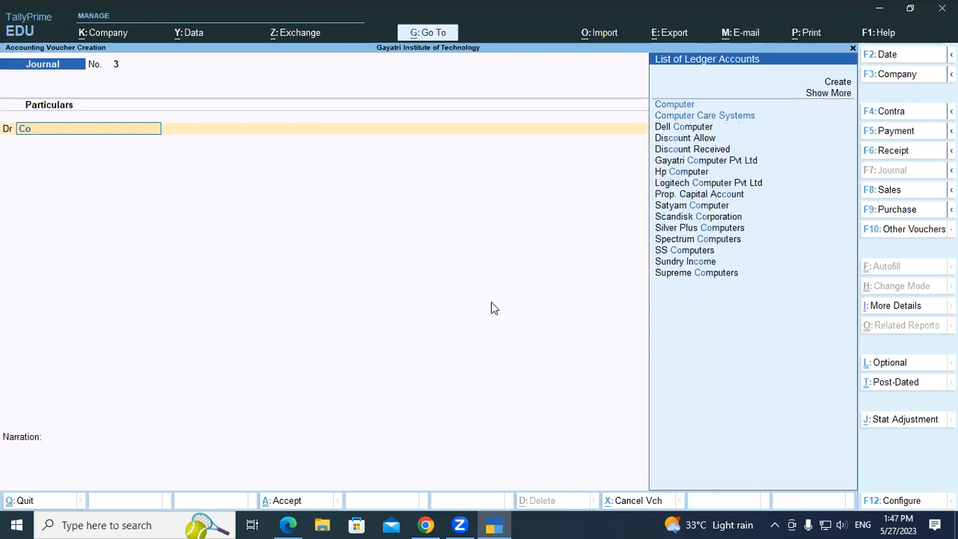
Start a new ledger for the debit line of the new journal and name it Computer Empire
{"action": "key", "text": "alt+c"}
{"action": "type", "text": "Computer empio"}
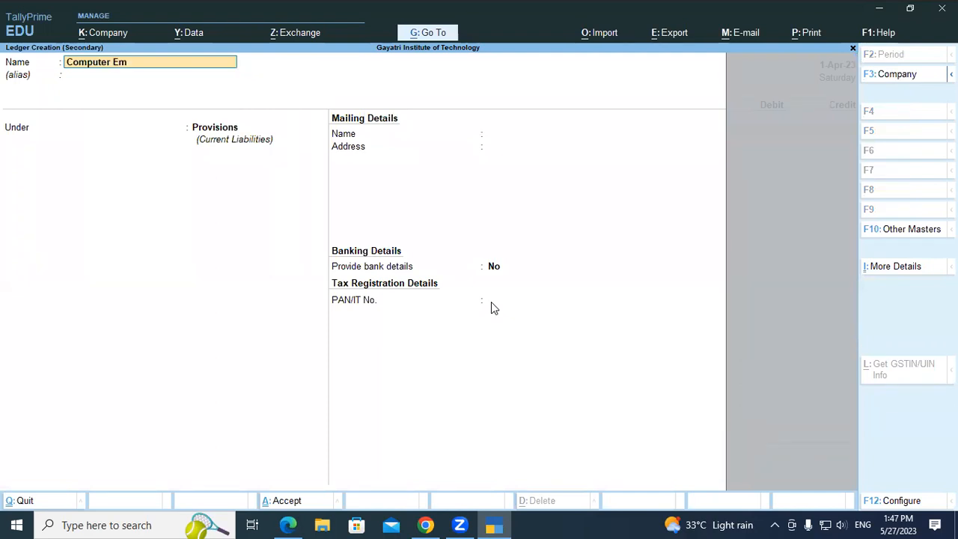
{"action": "key", "text": "BackSpace"}
{"action": "type", "text": "re"}
{"action": "key", "text": "Return"}
{"action": "key", "text": "Return"}
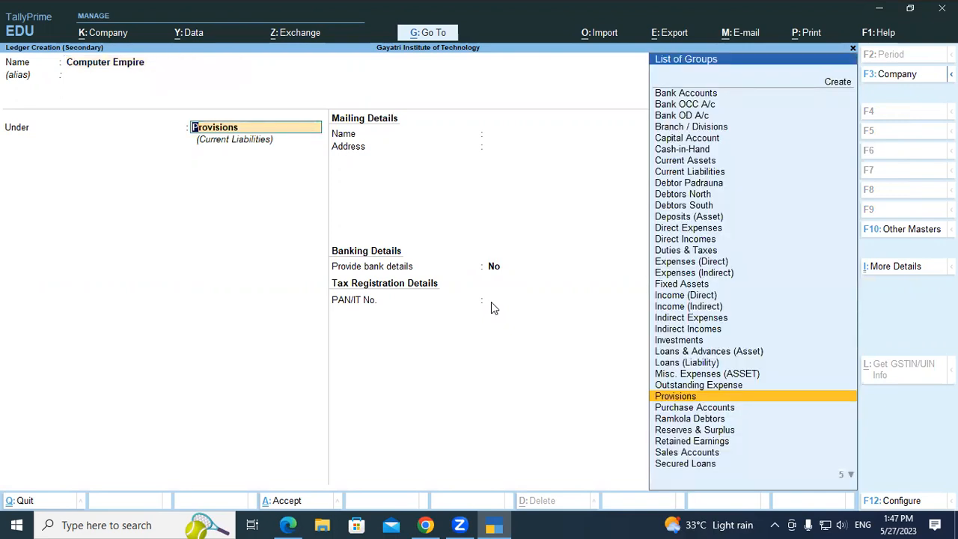
Put the Computer Empire ledger under Sundry Debtors and save it with the default mailing, banking and tax details
{"action": "type", "text": "Sun"}
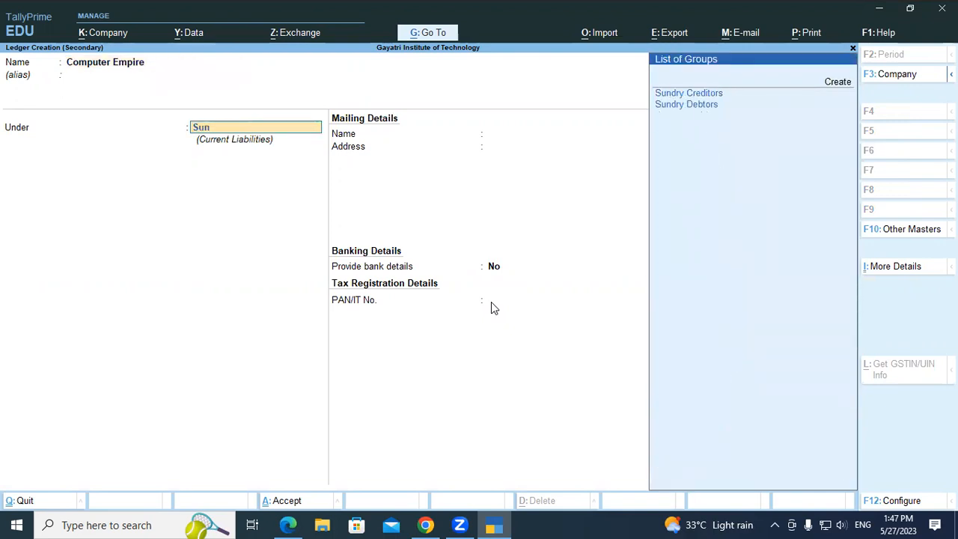
{"action": "key", "text": "Down"}
{"action": "key", "text": "Return"}
{"action": "key", "text": "Return"}
{"action": "key", "text": "Return"}
{"action": "key", "text": "Return"}
{"action": "key", "text": "Return"}
{"action": "key", "text": "Return"}
{"action": "key", "text": "Return"}
{"action": "key", "text": "Return"}
{"action": "key", "text": "Return"}
{"action": "key", "text": "Return"}
{"action": "key", "text": "Return"}
{"action": "key", "text": "Return"}
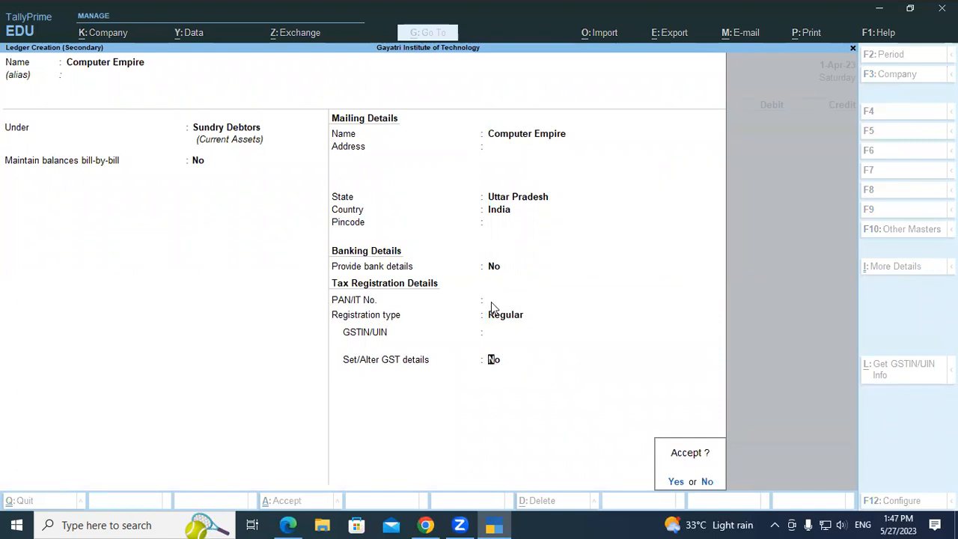
{"action": "key", "text": "Return"}
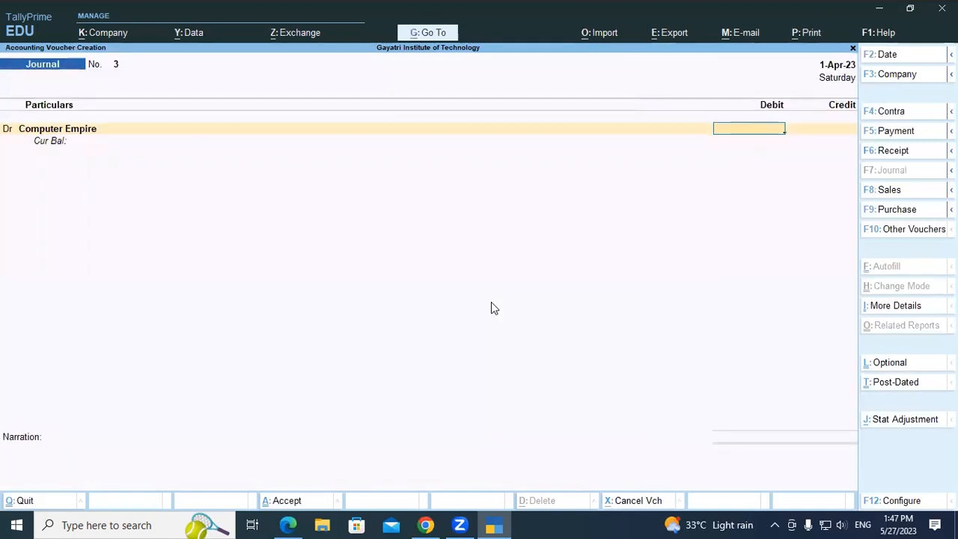
Debit Computer Empire with 25000 and, on a second debit line, Provision for Depreciation with 1500
{"action": "type", "text": "25000"}
{"action": "key", "text": "Return"}
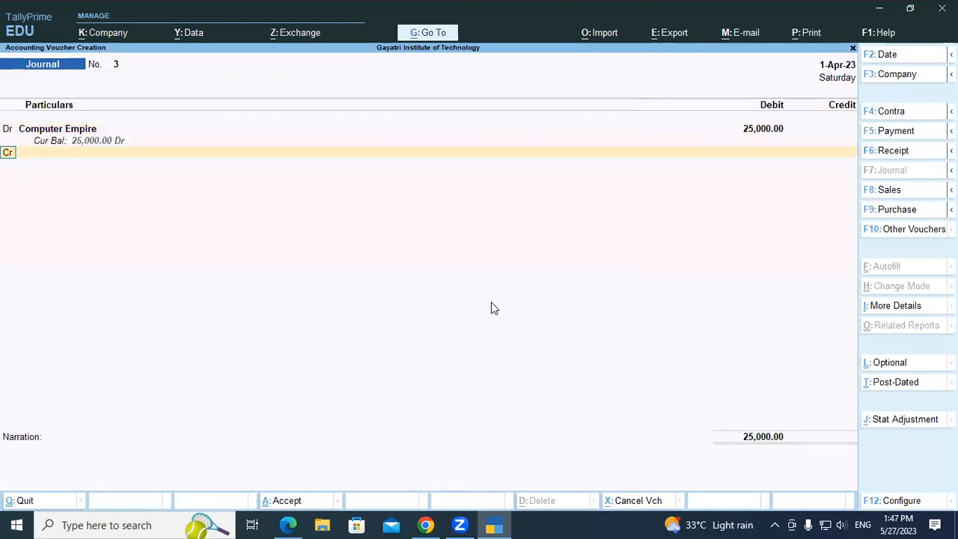
{"action": "type", "text": "d"}
{"action": "key", "text": "Return"}
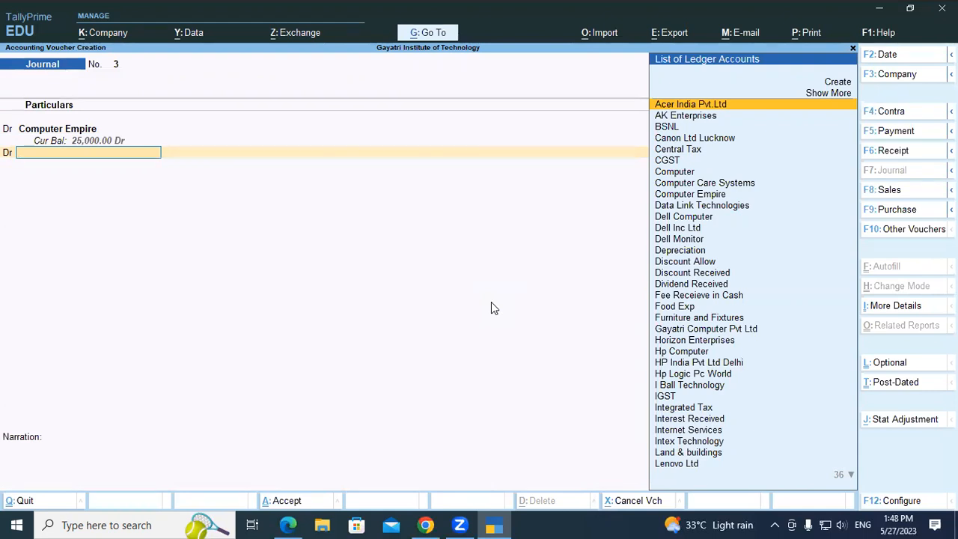
{"action": "type", "text": "Pro"}
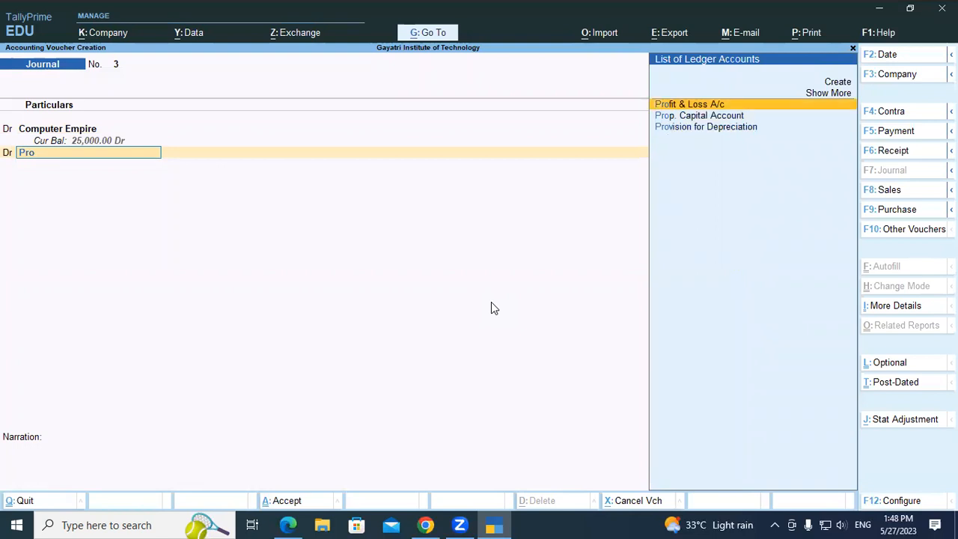
{"action": "key", "text": "Down"}
{"action": "key", "text": "Down"}
{"action": "key", "text": "Return"}
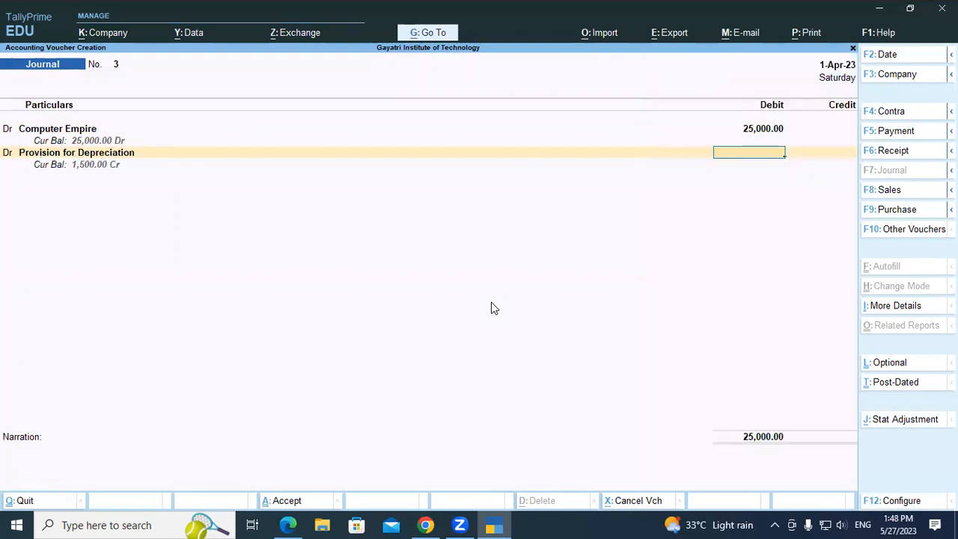
{"action": "type", "text": "1500"}
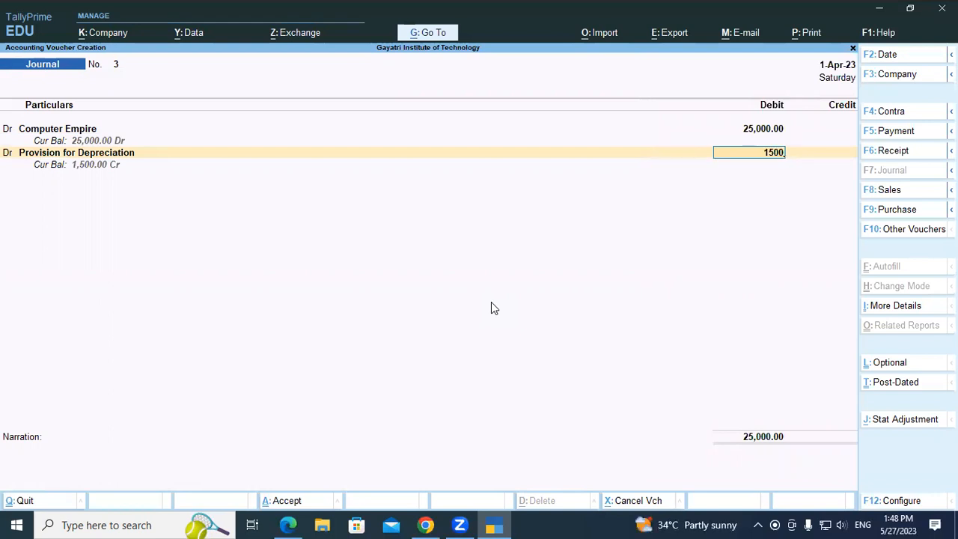
{"action": "key", "text": "Return"}
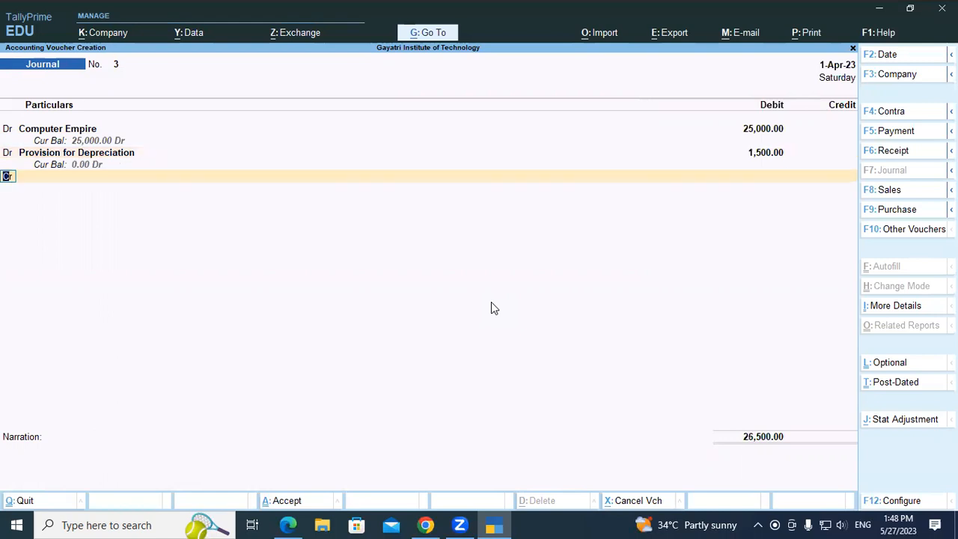
Start a new ledger for a third debit line and name it "loss on sale of fixed assets", copying the name from the PDF in Edge
{"action": "type", "text": "d"}
{"action": "key", "text": "Return"}
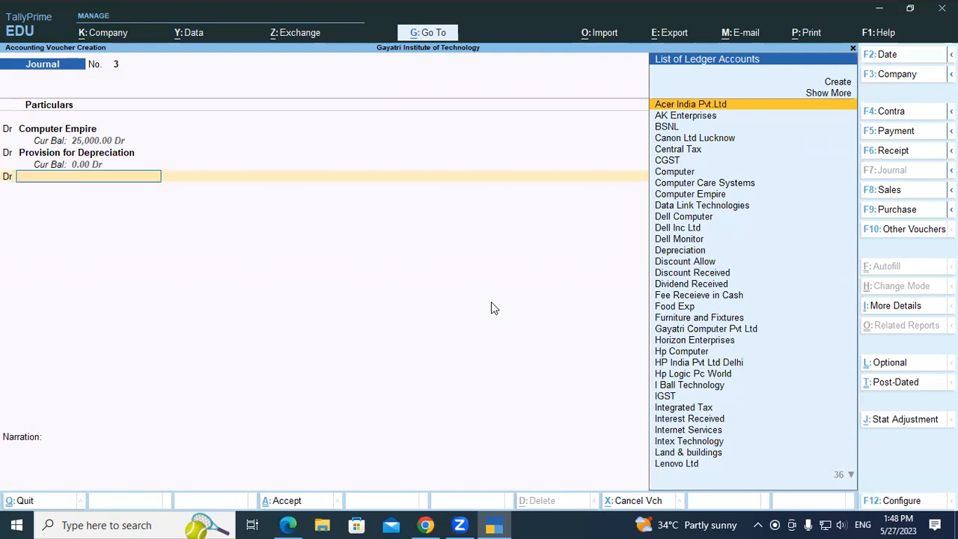
{"action": "key", "text": "alt+c"}
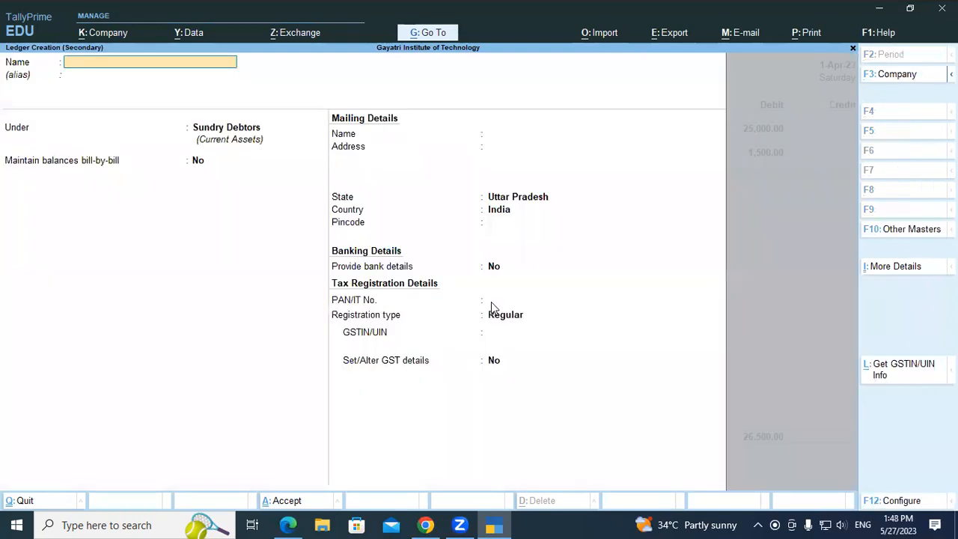
{"action": "key", "text": "alt+Tab"}
{"action": "left_click_drag", "start_coordinate": [580, 369], "coordinate": [596, 353]}
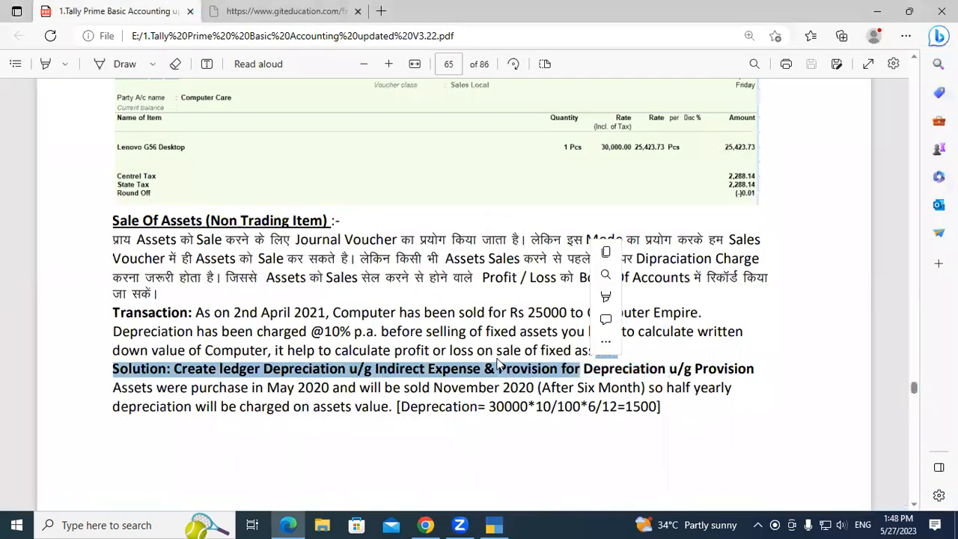
{"action": "left_click", "coordinate": [462, 349]}
{"action": "left_click_drag", "start_coordinate": [449, 350], "coordinate": [614, 351]}
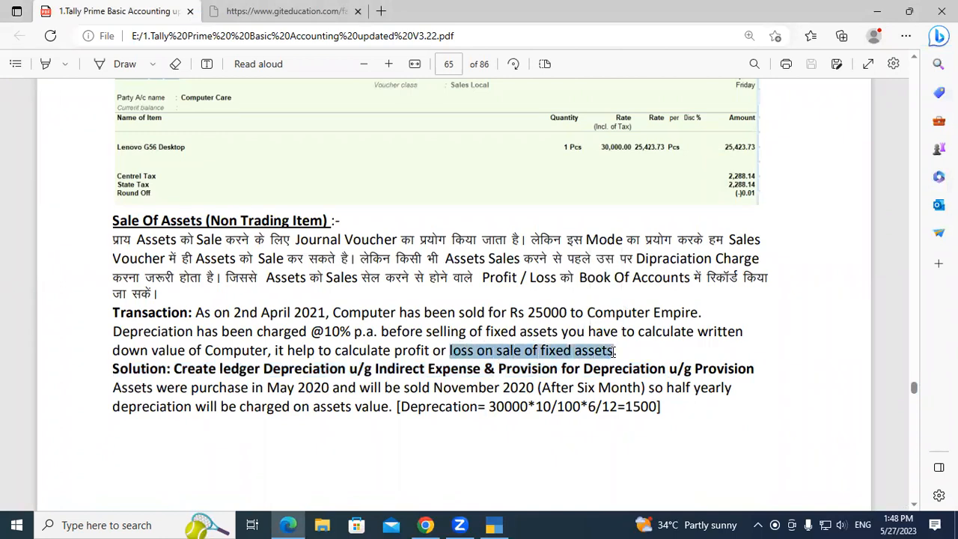
{"action": "key", "text": "alt+Tab"}
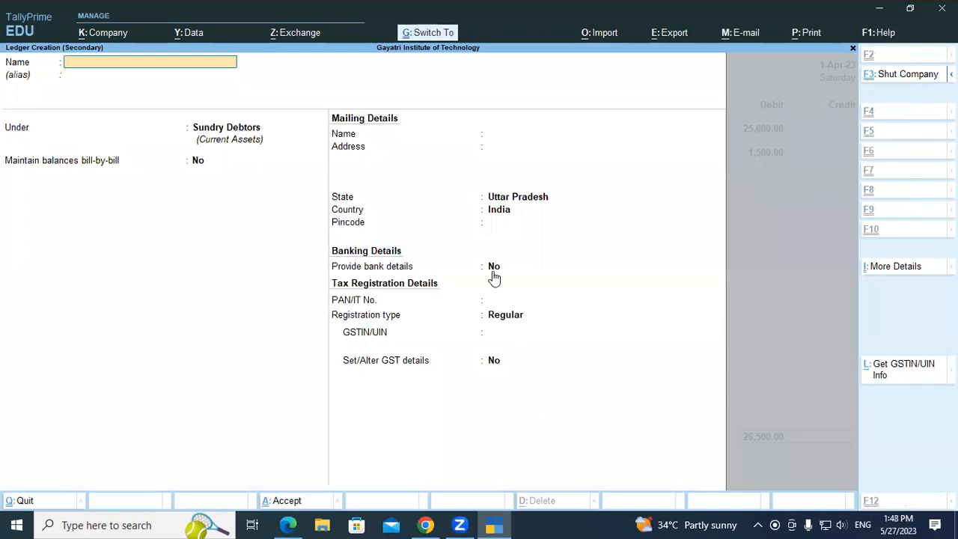
{"action": "key", "text": "ctrl+alt+v"}
{"action": "key", "text": "Return"}
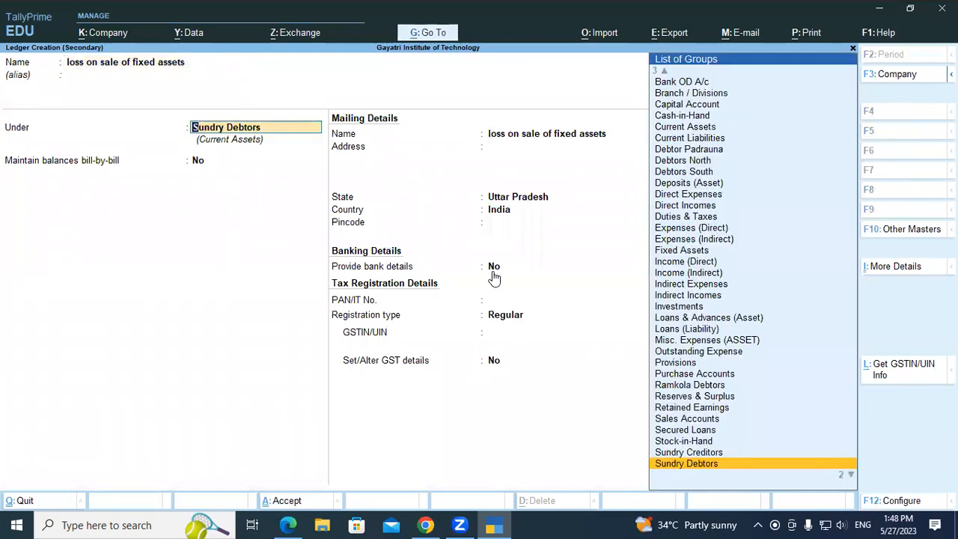
Put the loss on sale of fixed assets ledger under Indirect Expenses, set GST applicability to Not Applicable and save the ledger
{"action": "key", "text": "BackSpace"}
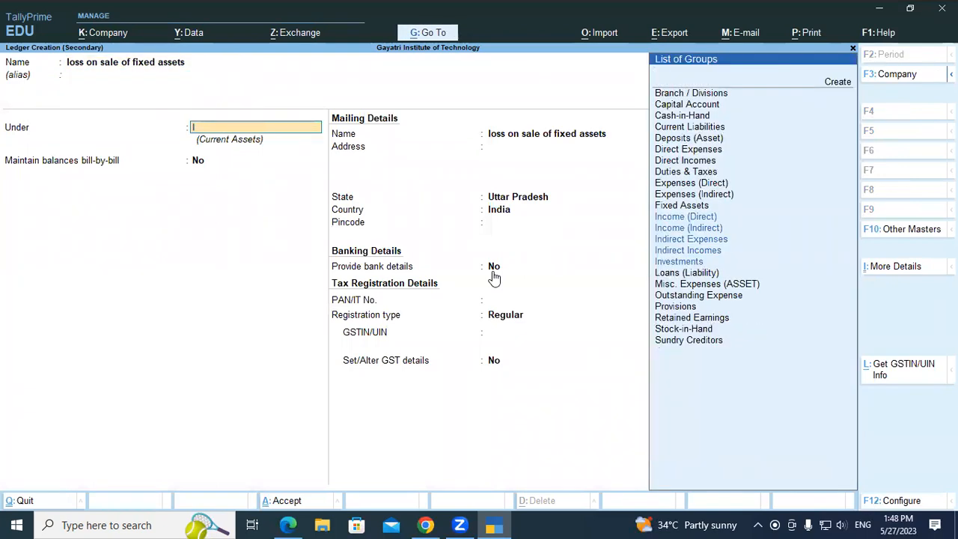
{"action": "type", "text": "In"}
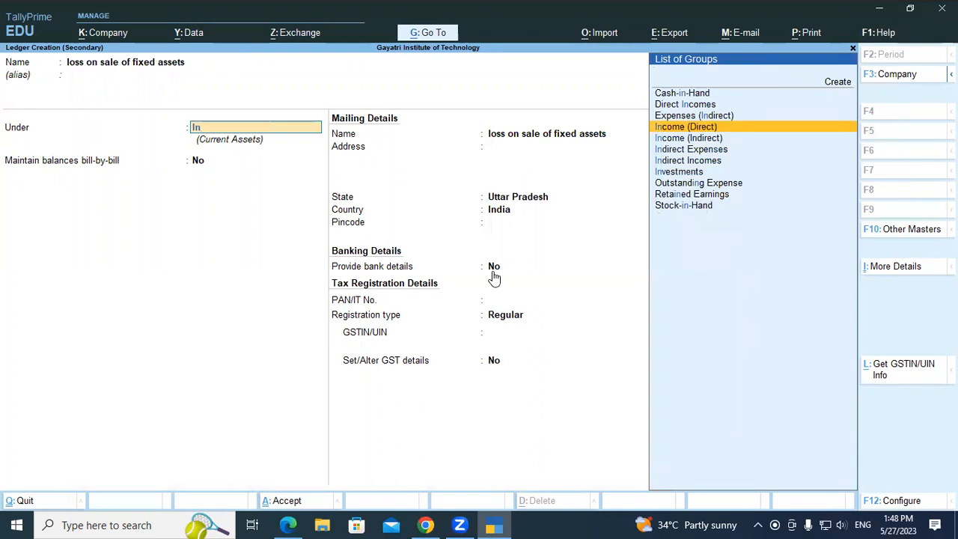
{"action": "key", "text": "Down"}
{"action": "key", "text": "Down"}
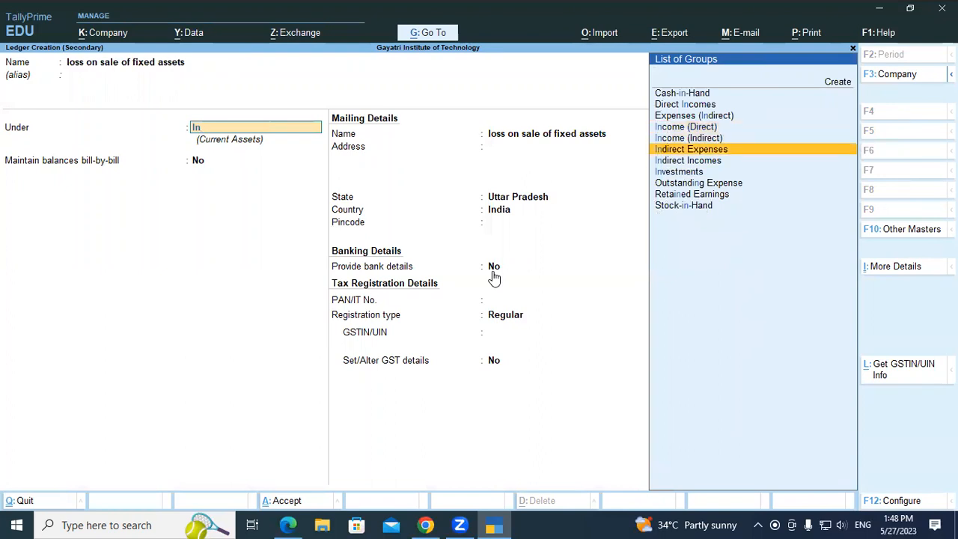
{"action": "key", "text": "Return"}
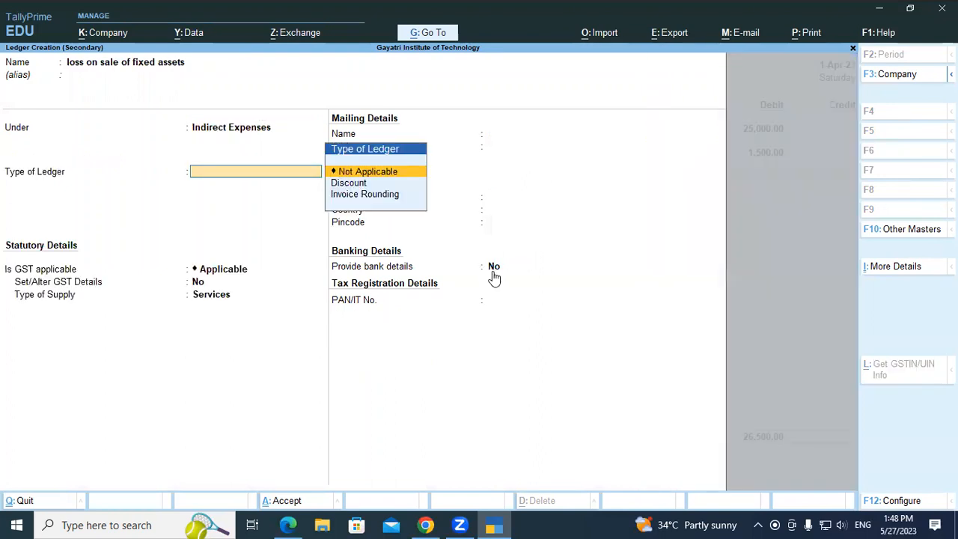
{"action": "key", "text": "Return"}
{"action": "type", "text": "No"}
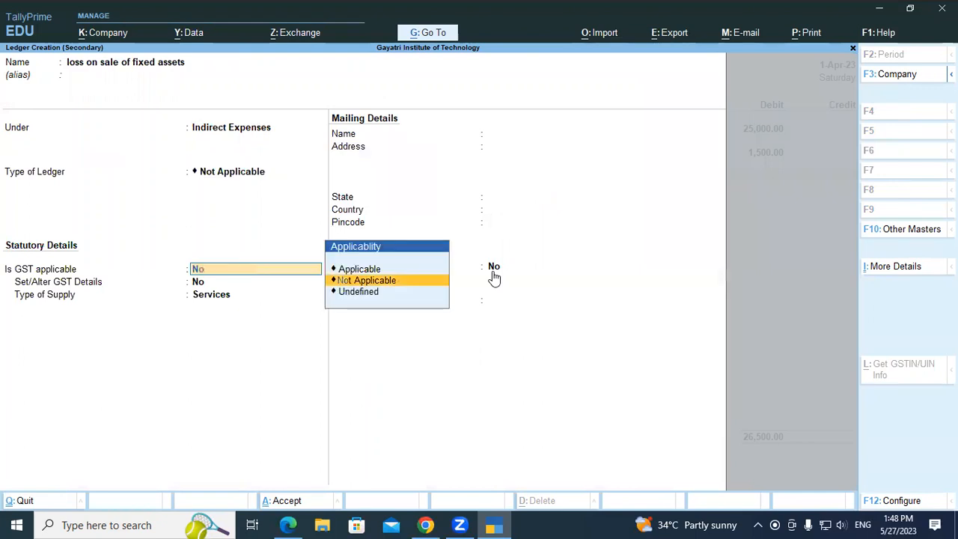
{"action": "key", "text": "Return"}
{"action": "key", "text": "Return"}
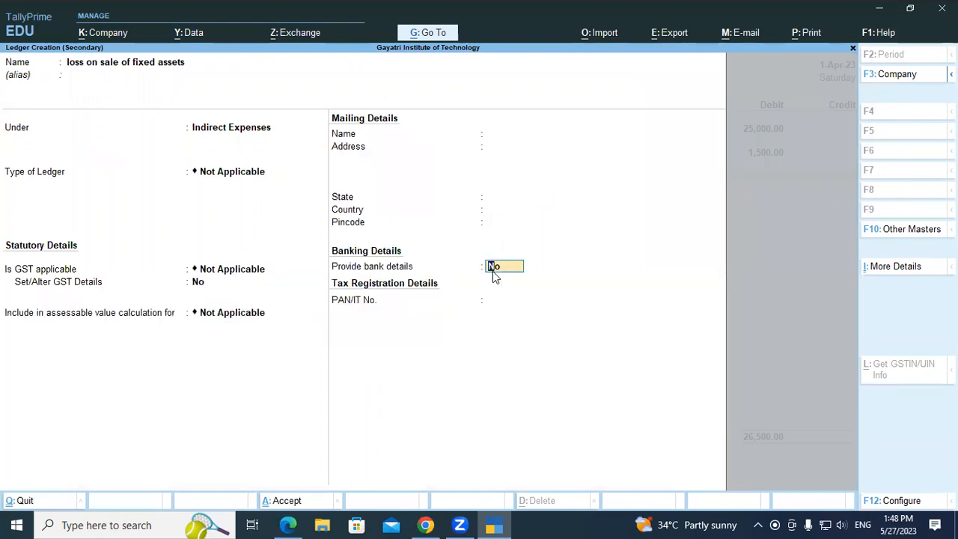
{"action": "key", "text": "Return"}
{"action": "key", "text": "Return"}
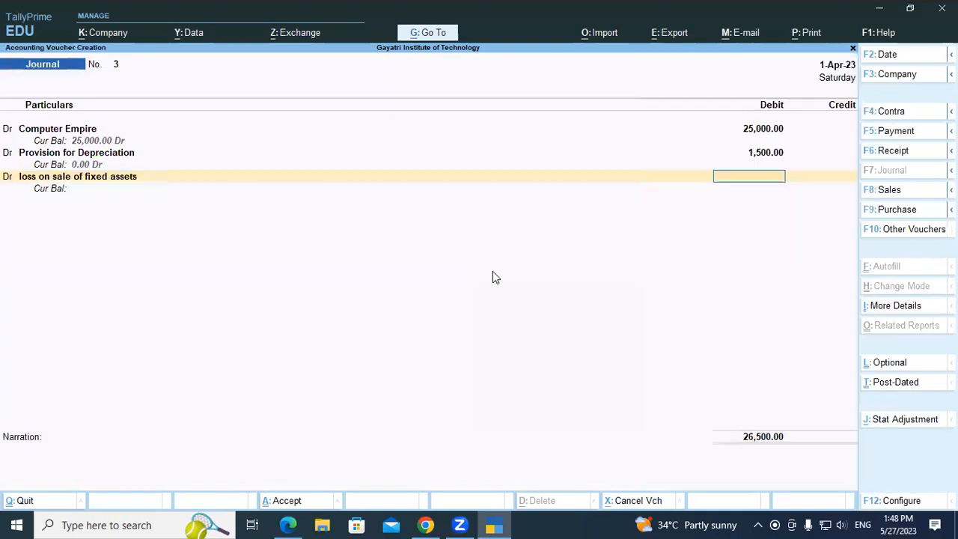
Debit loss on sale of fixed assets with 3500 and go on to the ledger field of the journal's credit line
{"action": "type", "text": "3500"}
{"action": "key", "text": "Return"}
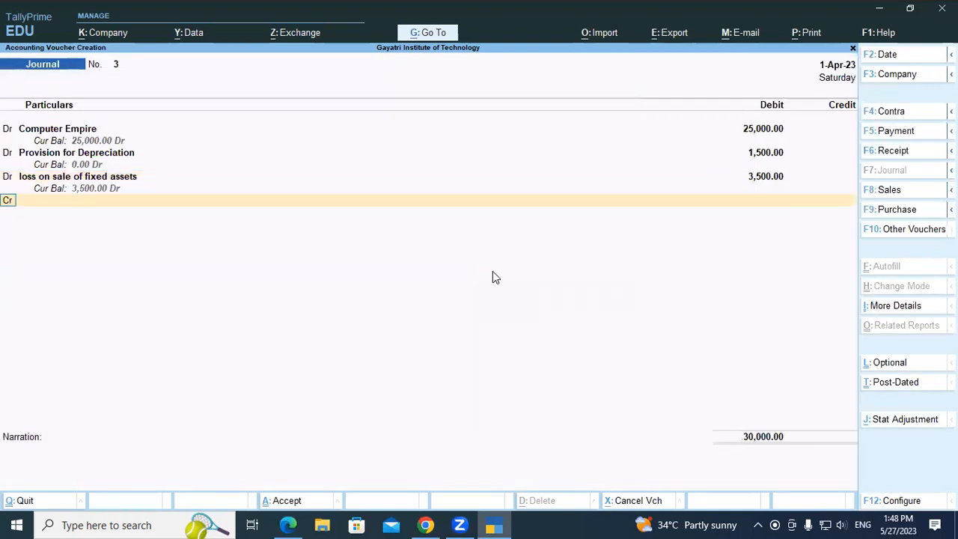
{"action": "key", "text": "Return"}
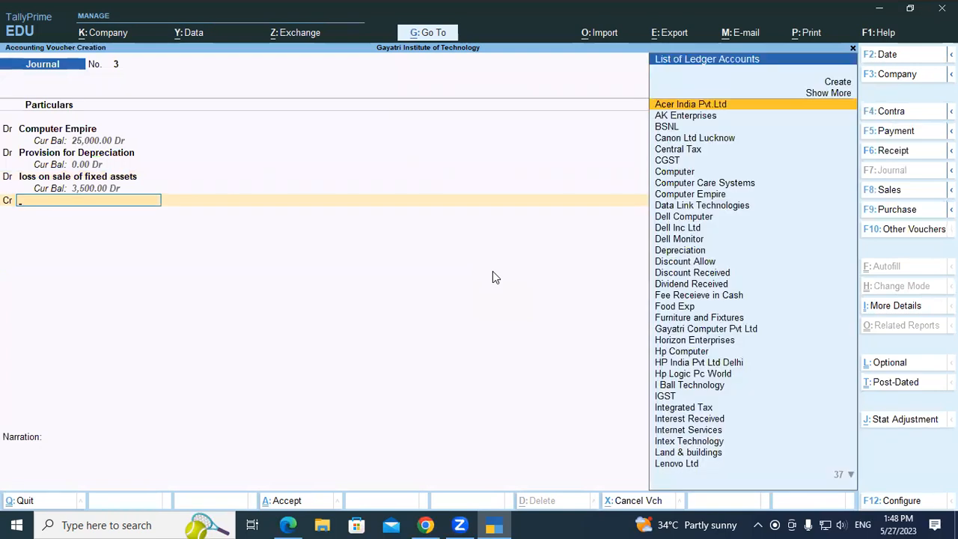
{"action": "type", "text": "Co"}
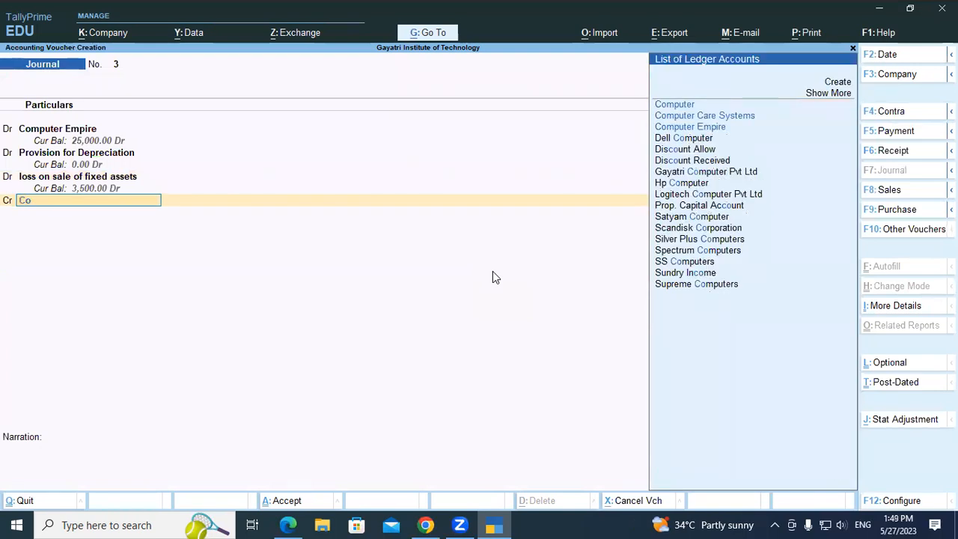
{"action": "key", "text": "BackSpace"}
{"action": "key", "text": "BackSpace"}
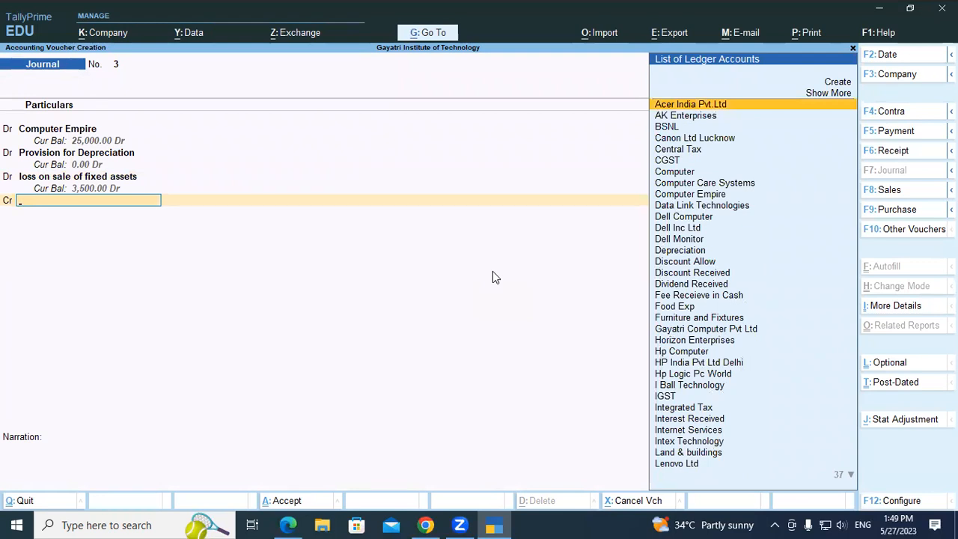
Credit Hp Computer with 30000, save the journal voucher without a narration and leave voucher creation
{"action": "type", "text": "Hp"}
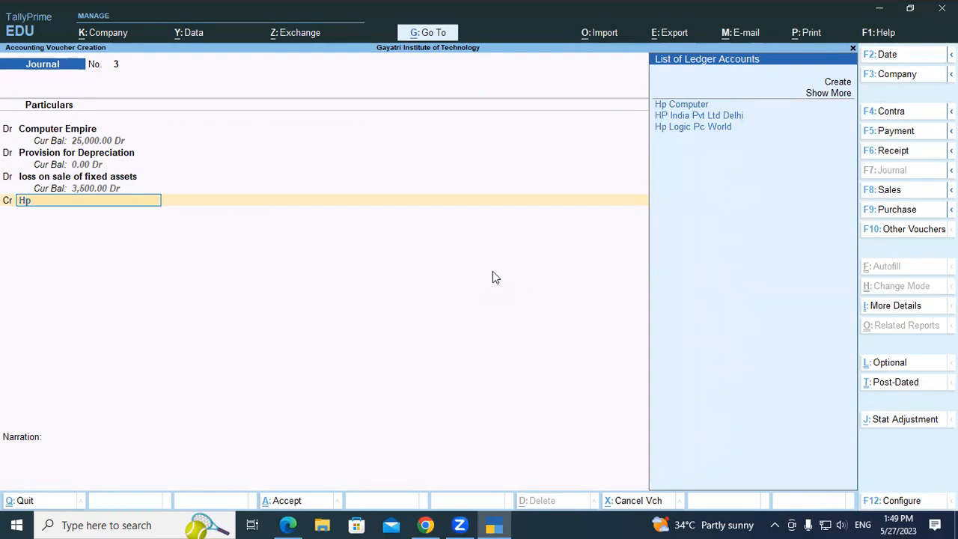
{"action": "key", "text": "Return"}
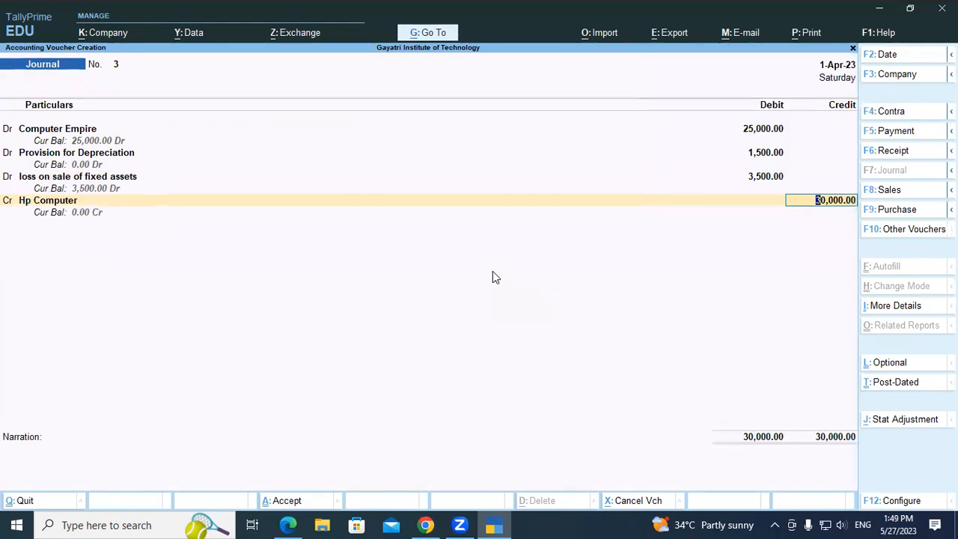
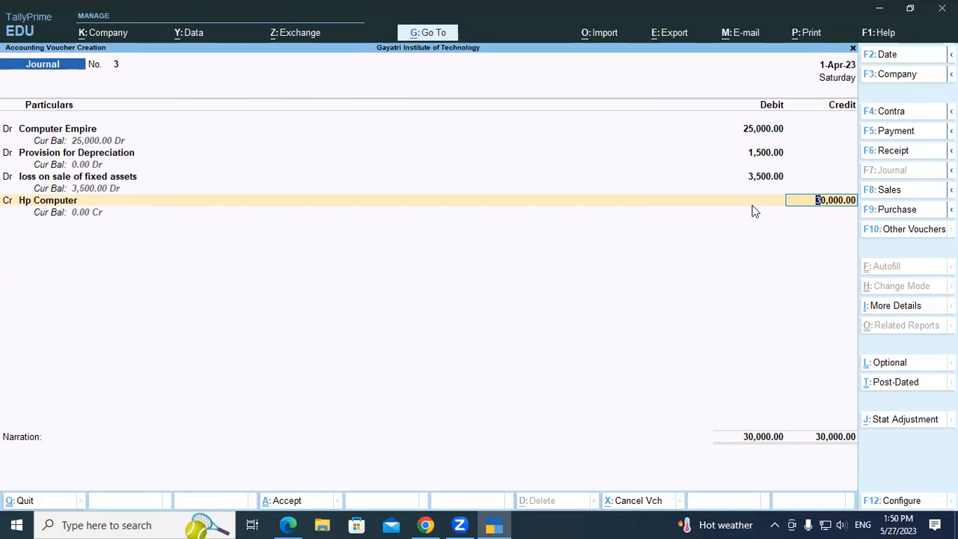
{"action": "key", "text": "Return"}
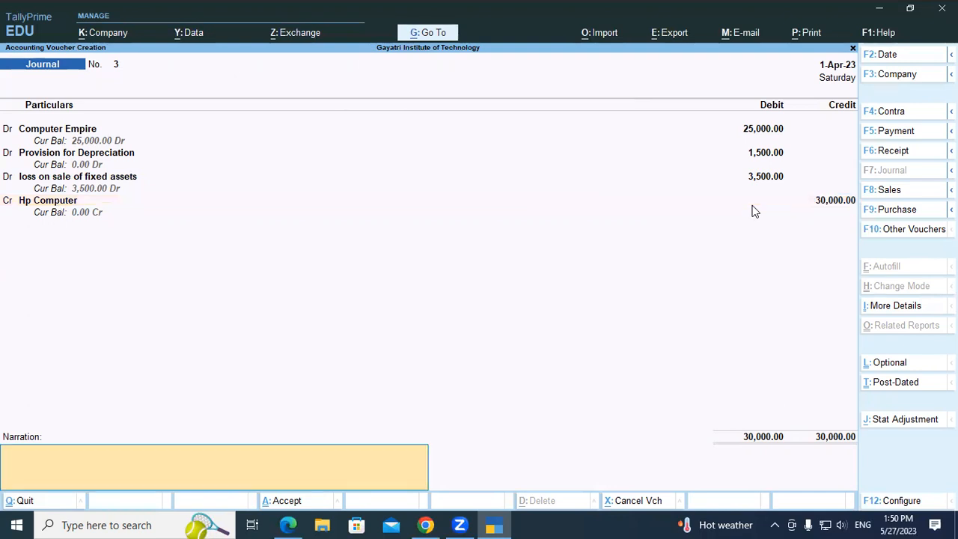
{"action": "key", "text": "Return"}
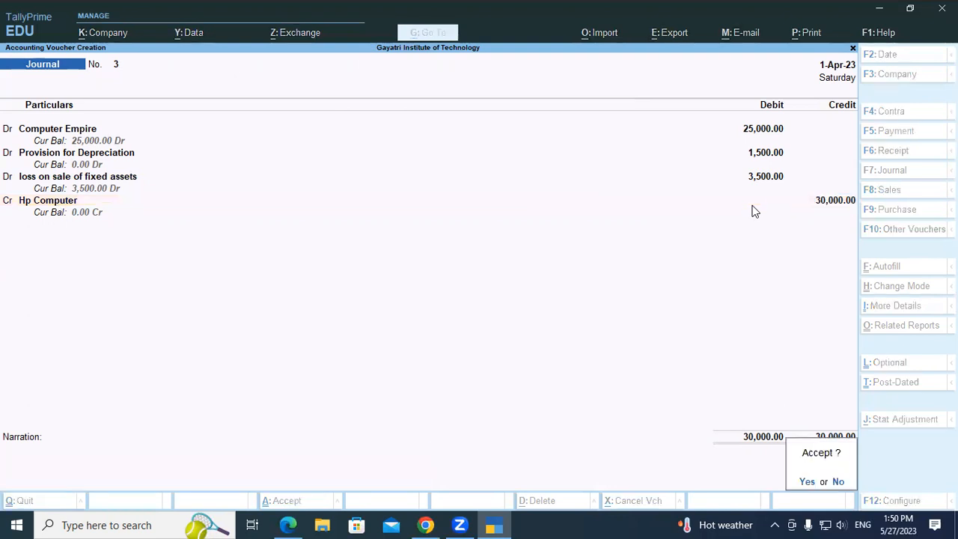
{"action": "key", "text": "Return"}
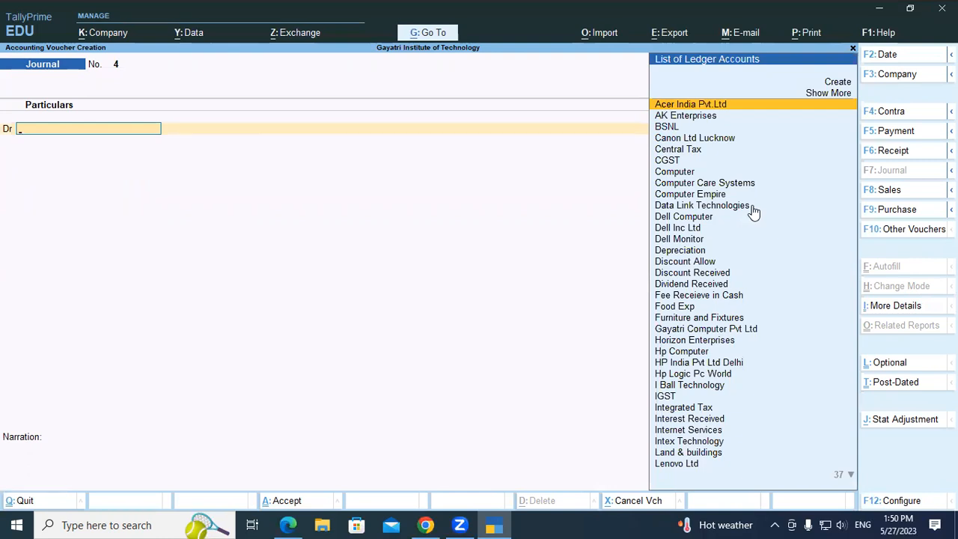
{"action": "key", "text": "Escape"}
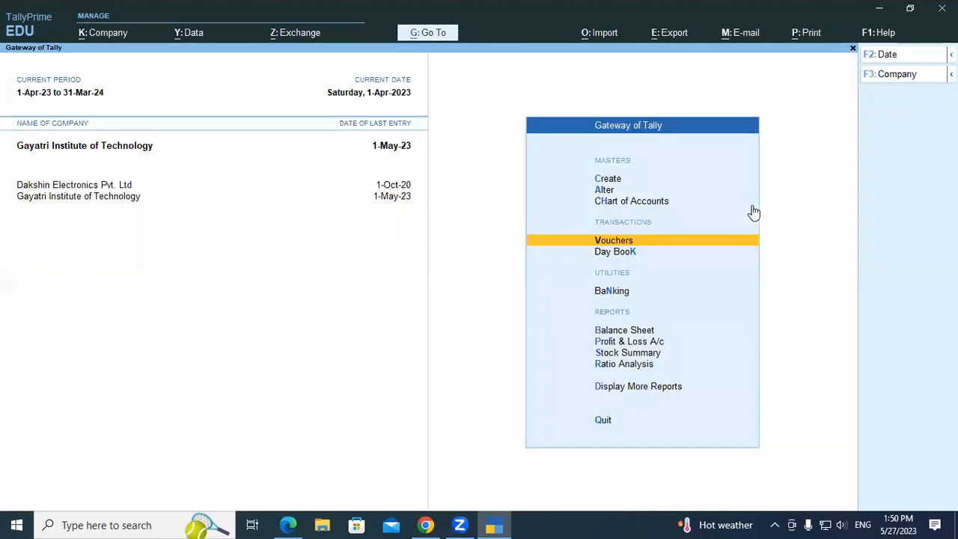
Check the depreciation and loss on sale of fixed assets entries under Indirect Expenses in the detailed Profit & Loss A/c
{"action": "key", "text": "Down"}
{"action": "key", "text": "Down"}
{"action": "key", "text": "Down"}
{"action": "key", "text": "Down"}
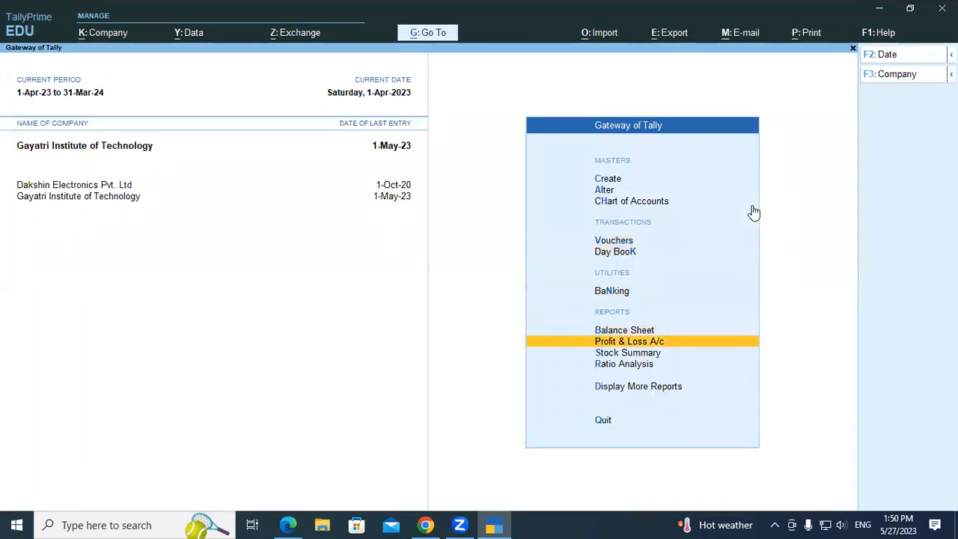
{"action": "key", "text": "Return"}
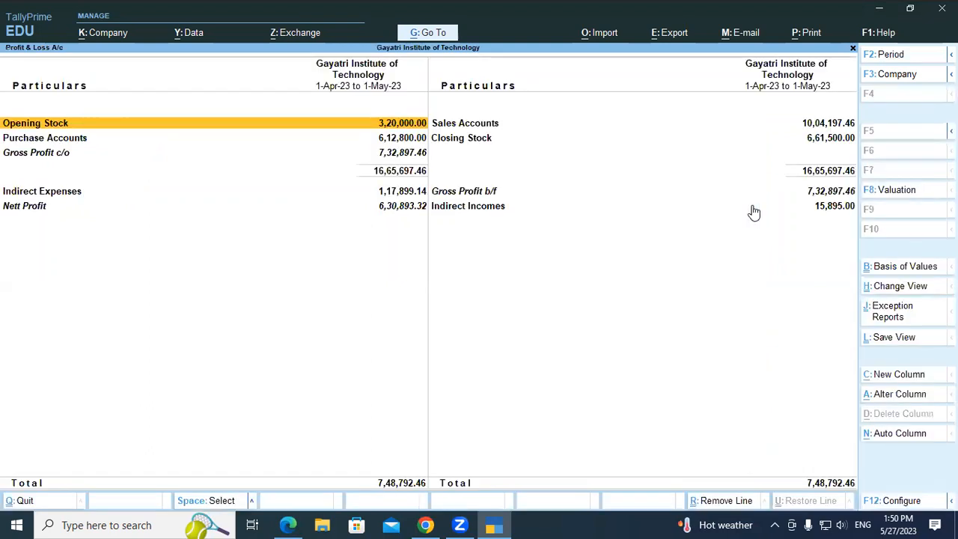
{"action": "key", "text": "alt+F5"}
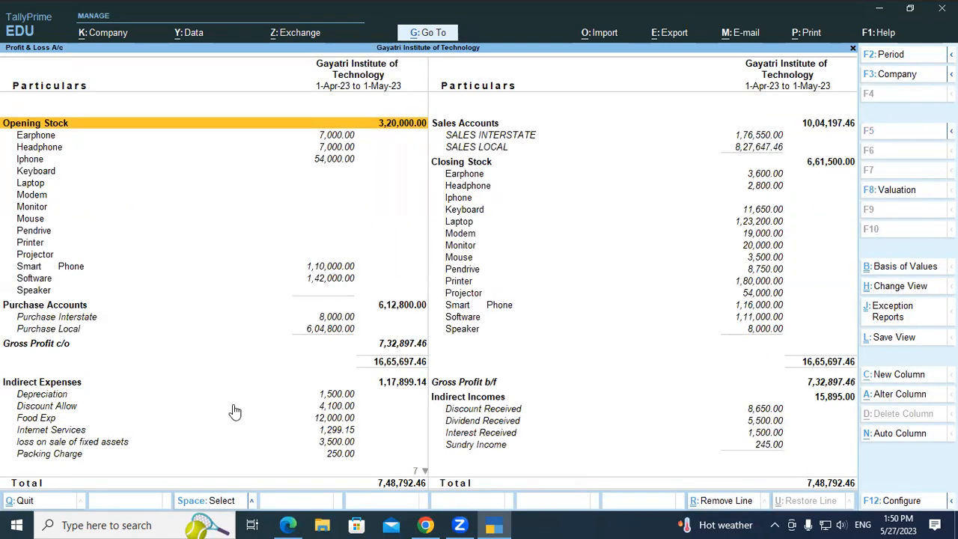
{"action": "left_click", "coordinate": [335, 397]}
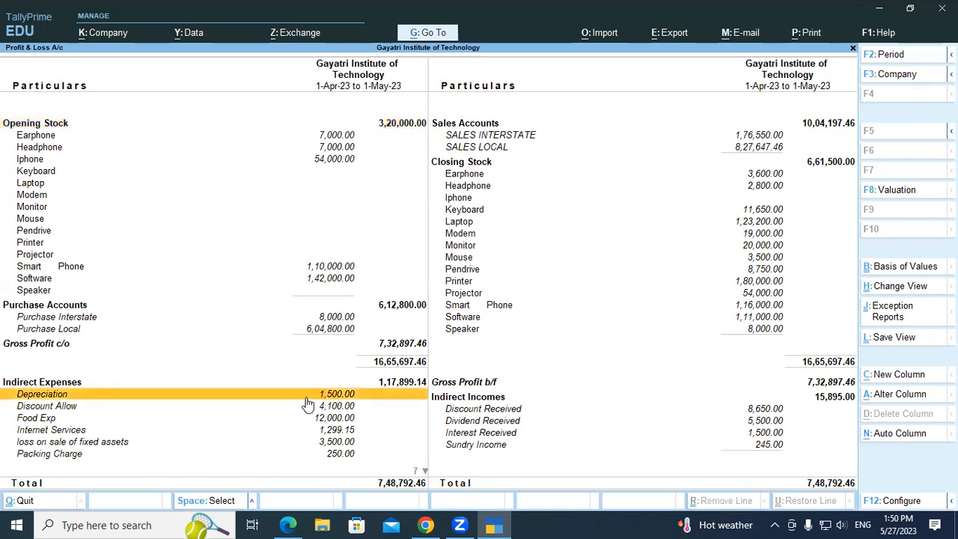
{"action": "left_click", "coordinate": [108, 444]}
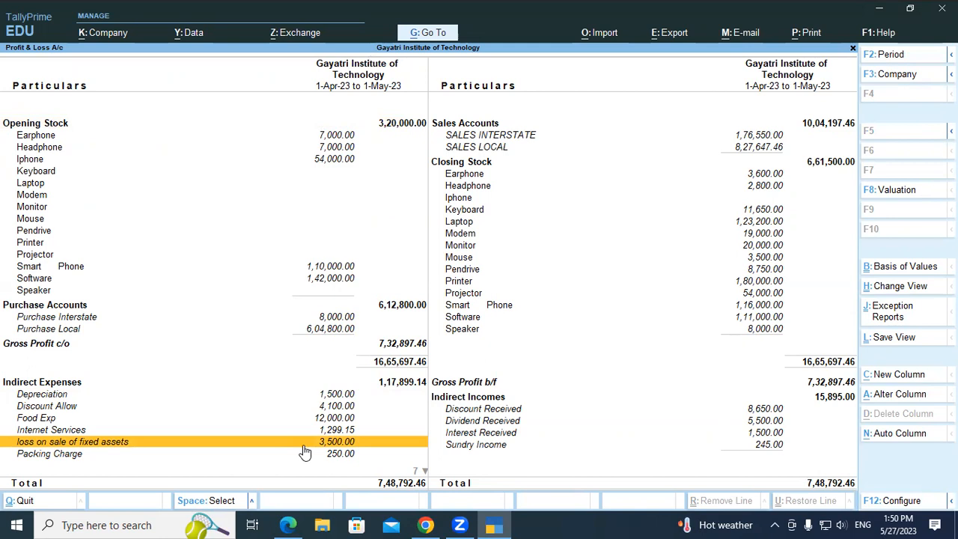
{"action": "key", "text": "Escape"}
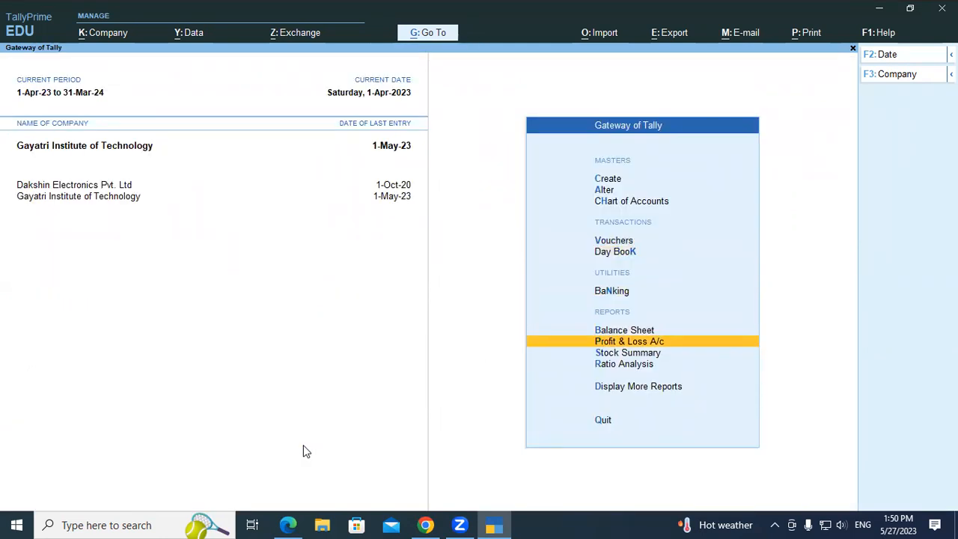
Show the Balance Sheet in detailed form to review the fixed asset ledgers
{"action": "key", "text": "Up"}
{"action": "key", "text": "Return"}
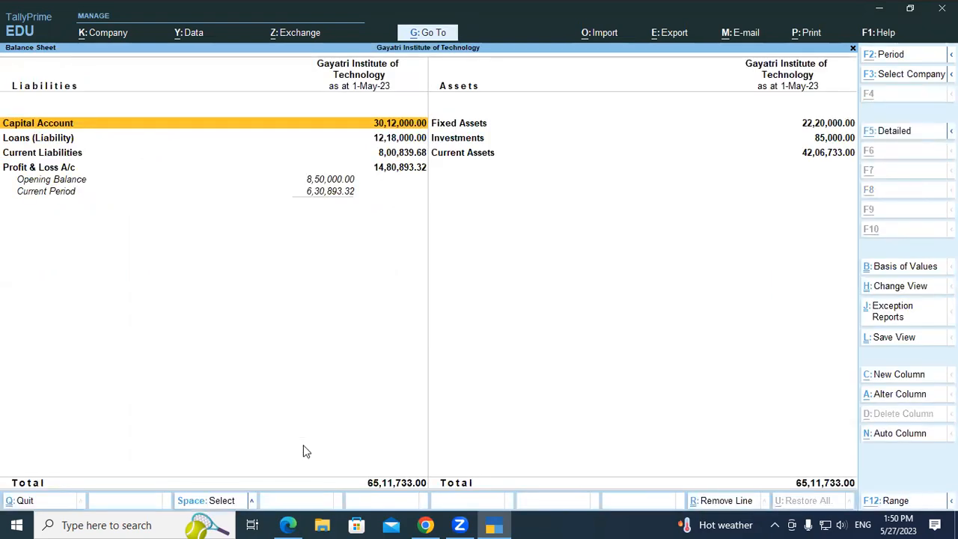
{"action": "key", "text": "alt+F5"}
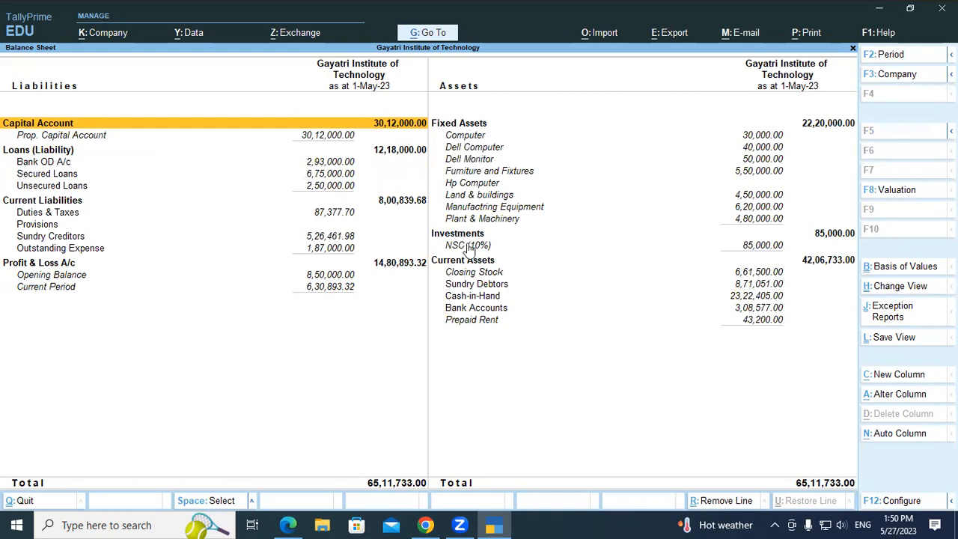
Examine the April vouchers of the Hp Computer ledger from the Balance Sheet and return to the Gateway of Tally
{"action": "left_click", "coordinate": [486, 184]}
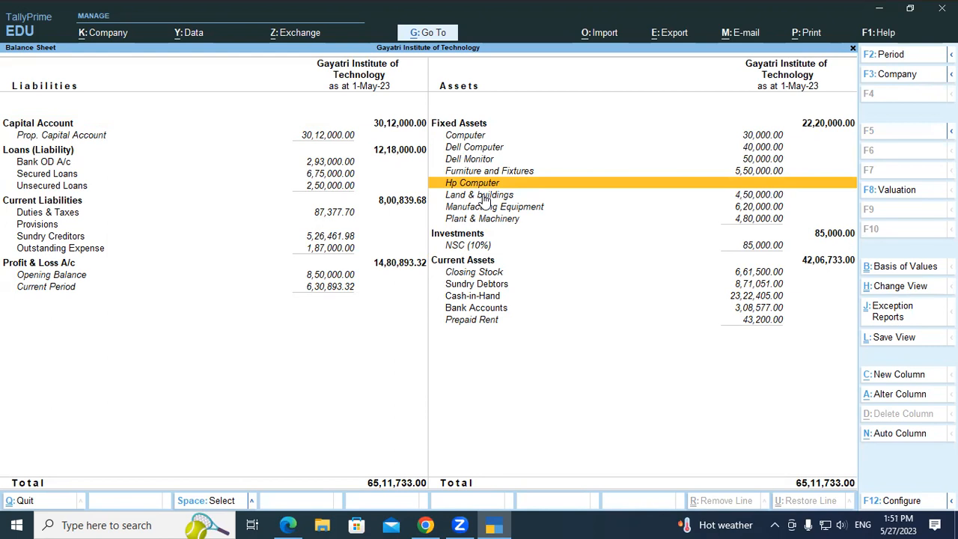
{"action": "key", "text": "Return"}
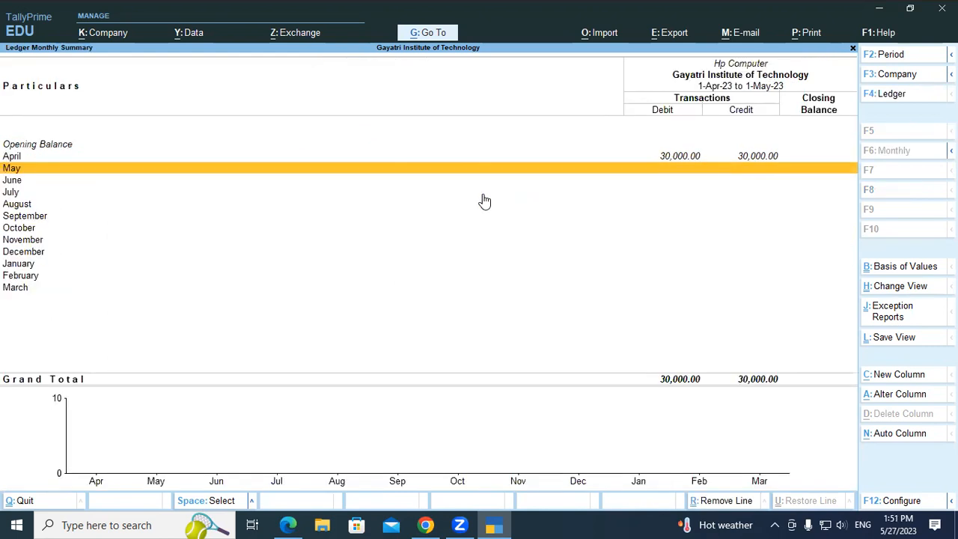
{"action": "key", "text": "Up"}
{"action": "key", "text": "Return"}
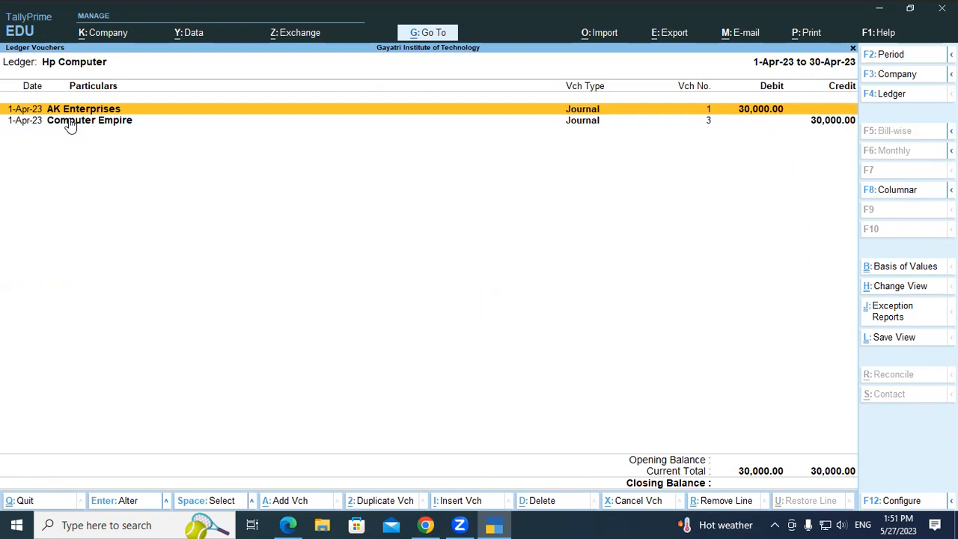
{"action": "key", "text": "Escape"}
{"action": "key", "text": "Escape"}
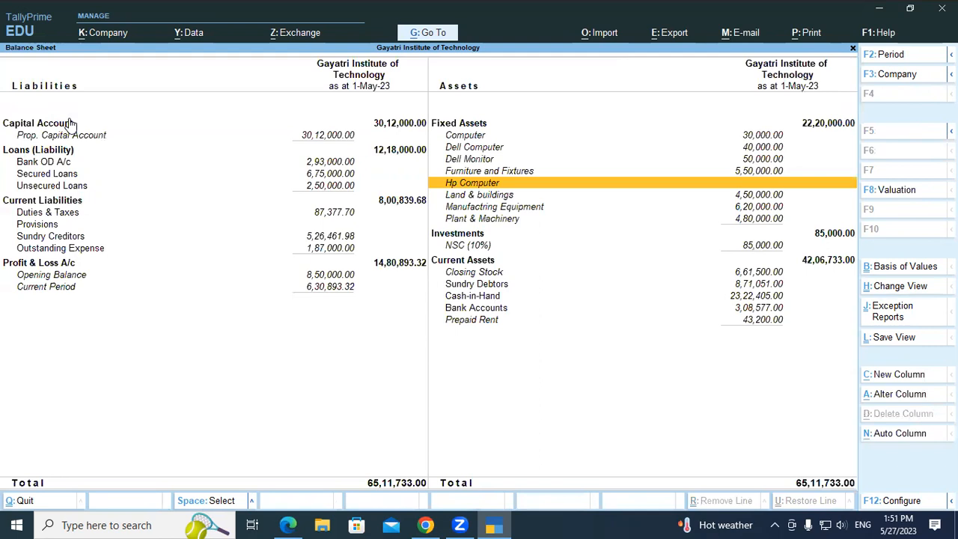
{"action": "key", "text": "Escape"}
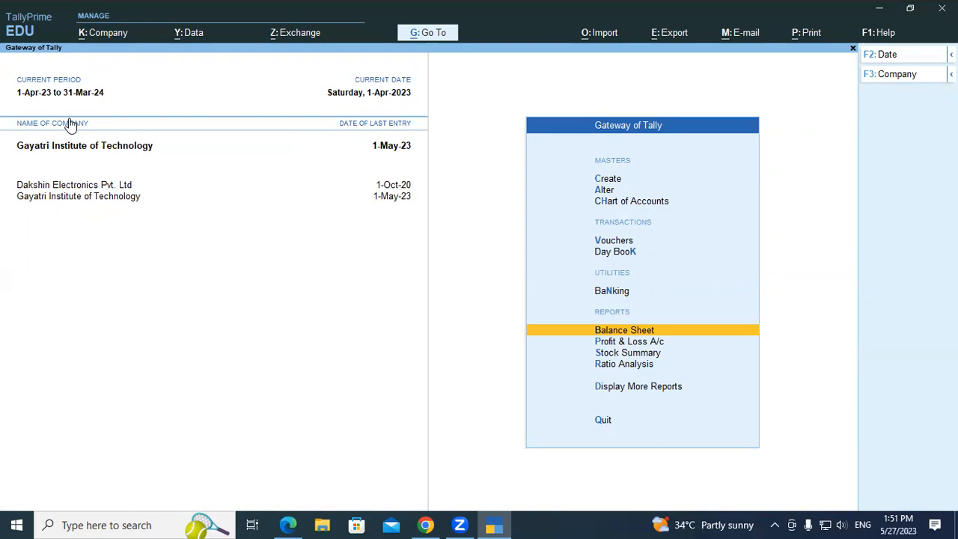
Start a new journal voucher and calculate 100000*10/100 in the built-in calculator for the depreciation amount
{"action": "key", "text": "Up"}
{"action": "key", "text": "Up"}
{"action": "key", "text": "Up"}
{"action": "key", "text": "Return"}
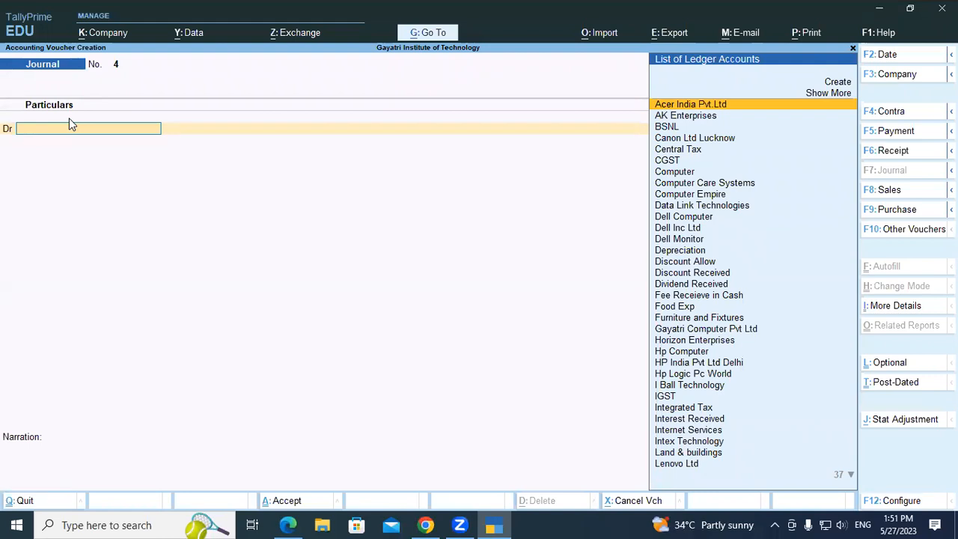
{"action": "key", "text": "ctrl+n"}
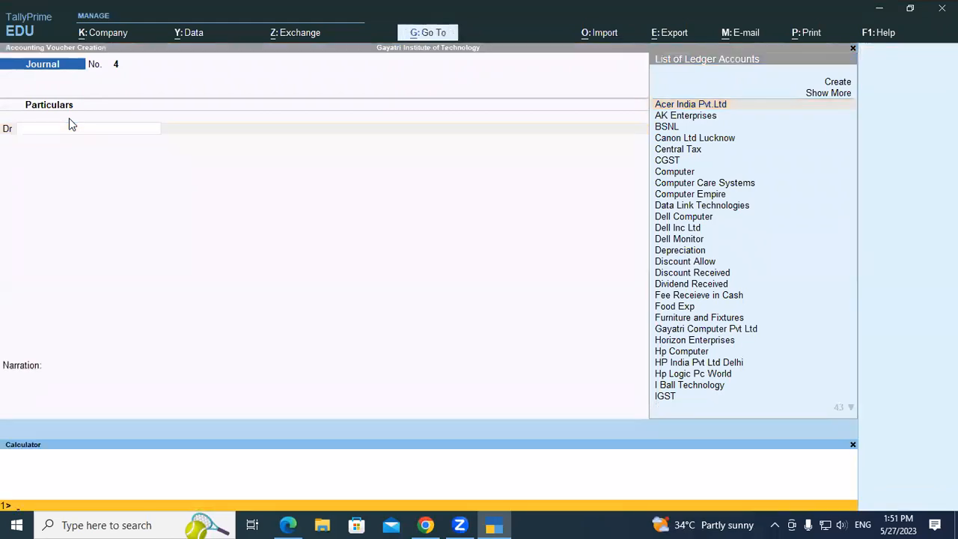
{"action": "type", "text": "100000*10/100"}
{"action": "key", "text": "Return"}
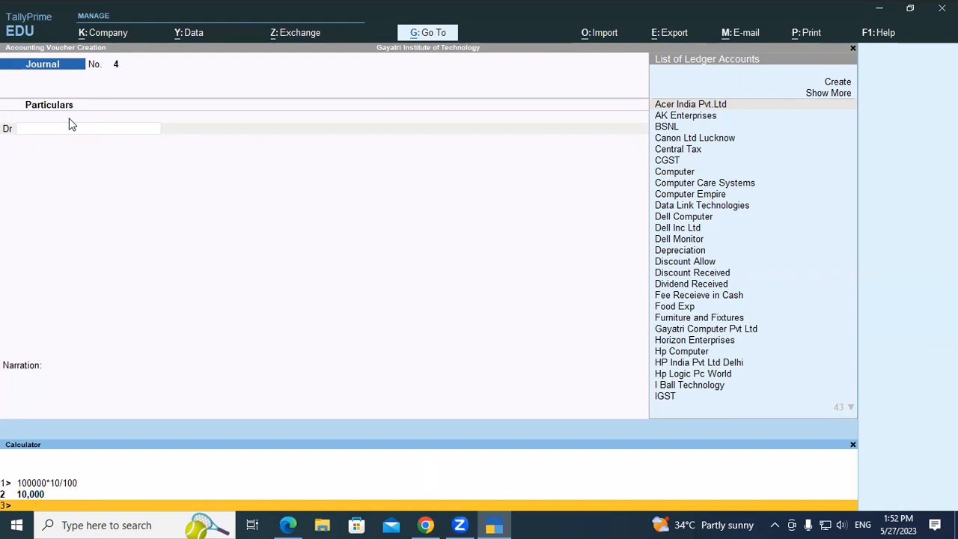
{"action": "left_click", "coordinate": [69, 124]}
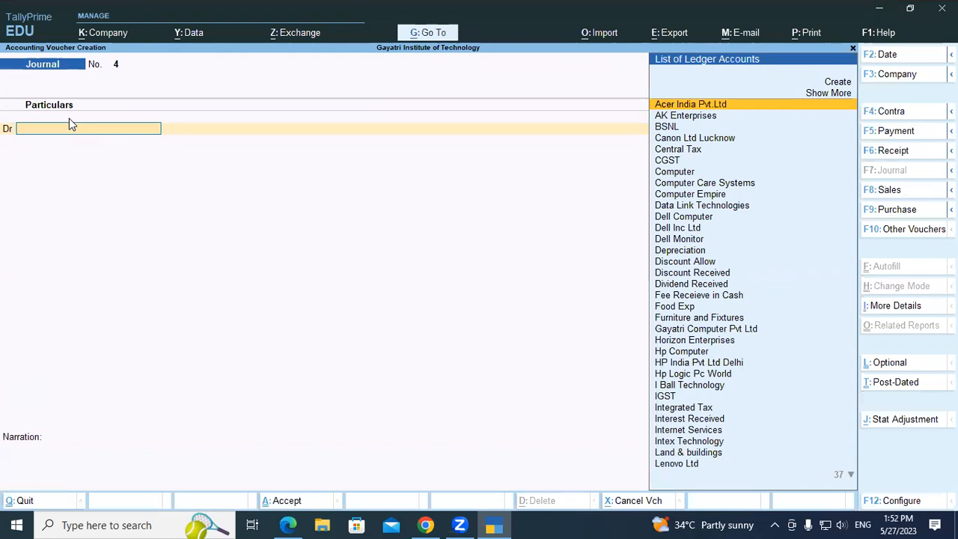
Debit the Depreciation ledger with 10000 on the first line of the journal voucher
{"action": "type", "text": "De"}
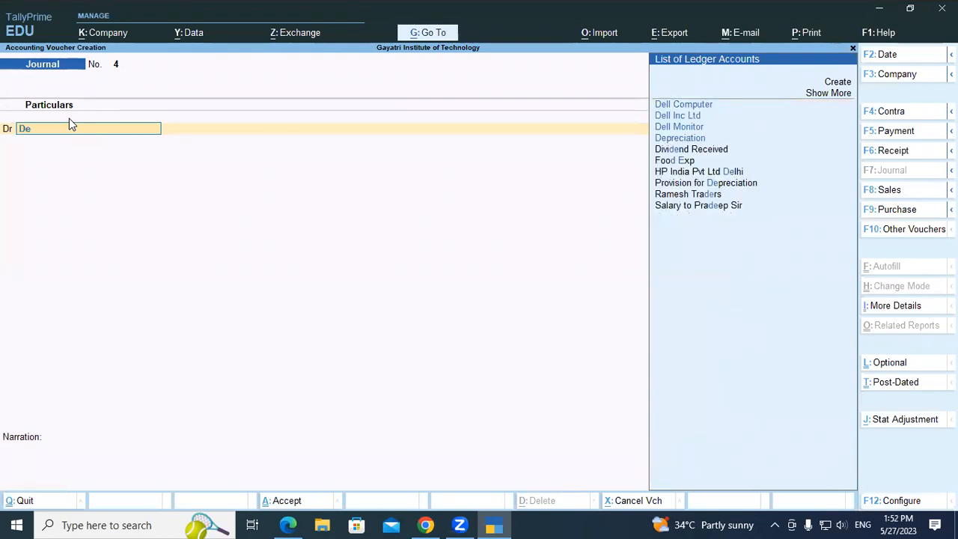
{"action": "key", "text": "Down"}
{"action": "key", "text": "Down"}
{"action": "key", "text": "Down"}
{"action": "key", "text": "Return"}
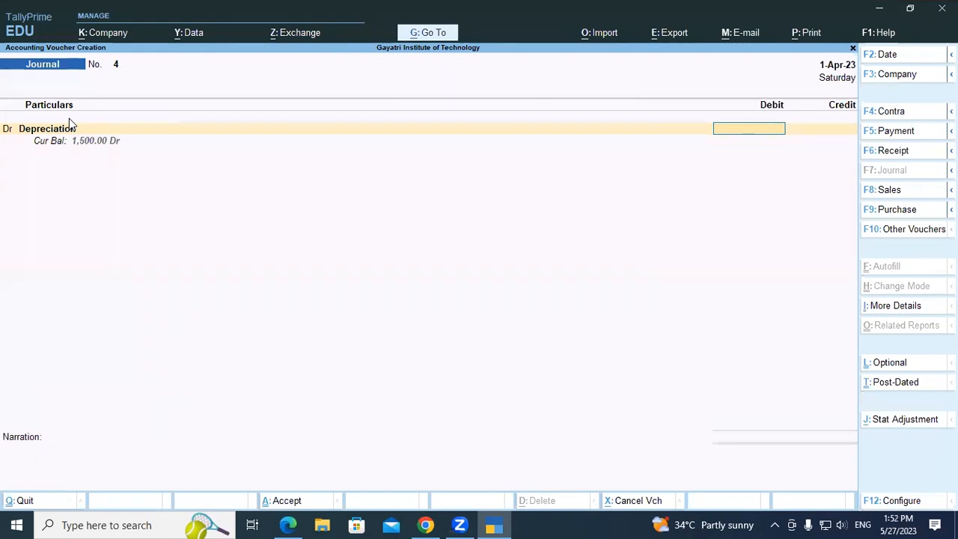
{"action": "type", "text": "100000.00"}
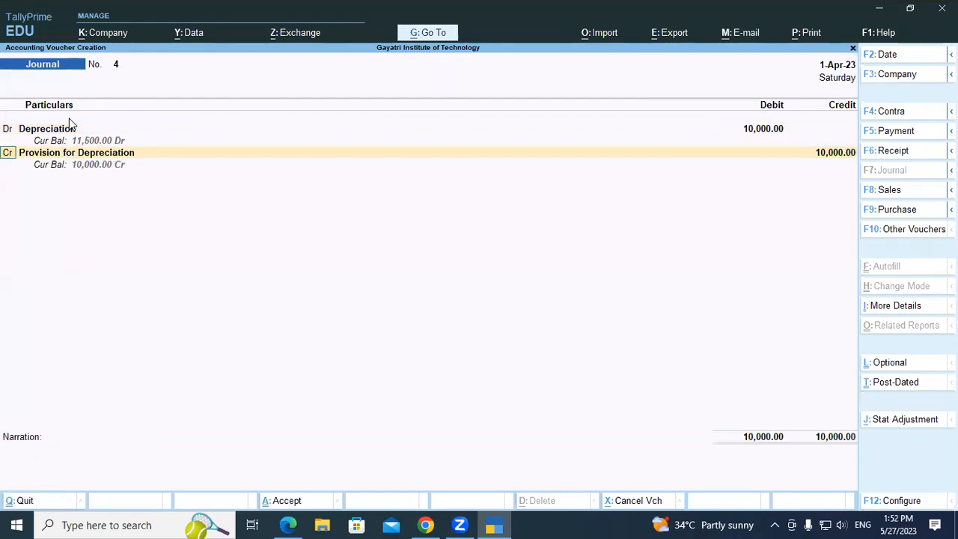
Credit Provision for Depreciation with 10000 and save the journal voucher
{"action": "key", "text": "Return"}
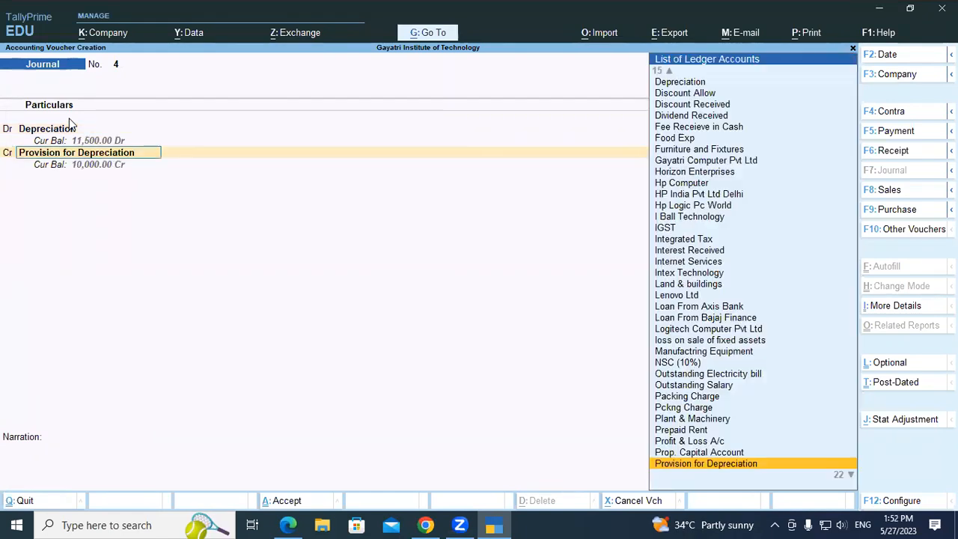
{"action": "key", "text": "Return"}
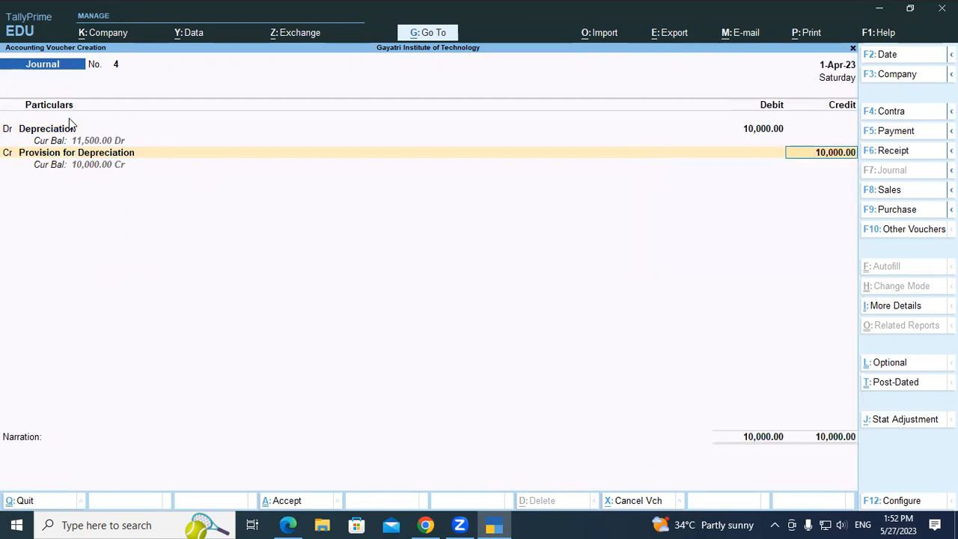
{"action": "key", "text": "Return"}
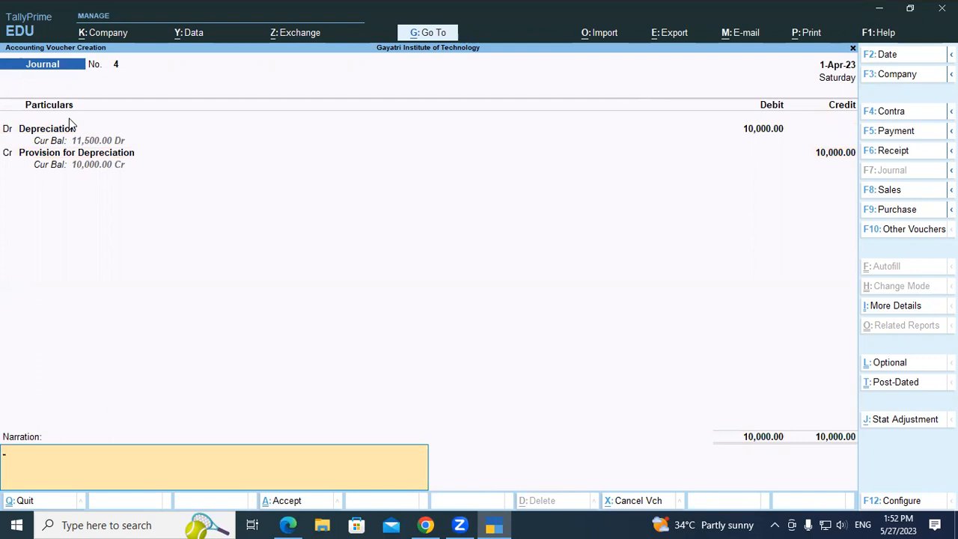
{"action": "key", "text": "Return"}
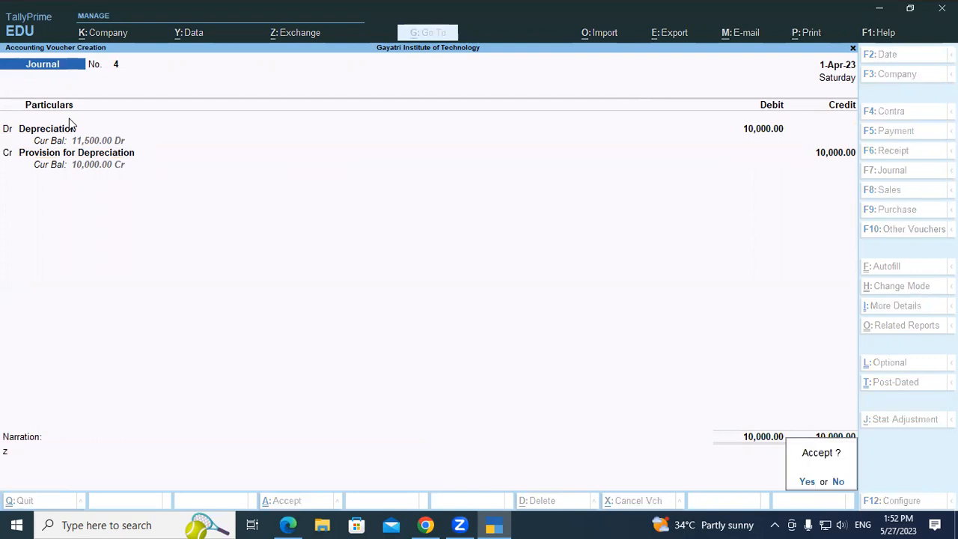
{"action": "key", "text": "Return"}
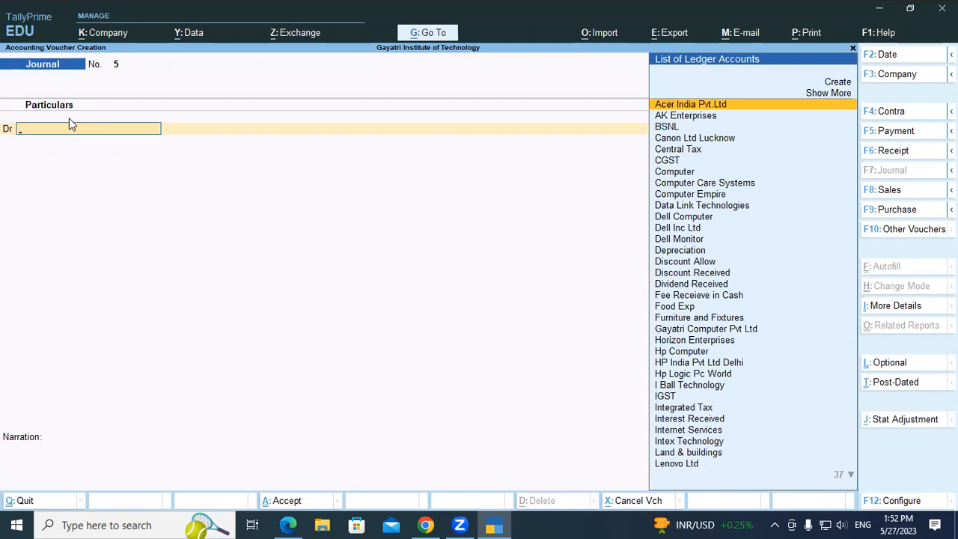
Debit Acer India Pvt.Ltd with 80000 against reference 01 in the next journal voucher and make the following line a debit line
{"action": "key", "text": "Return"}
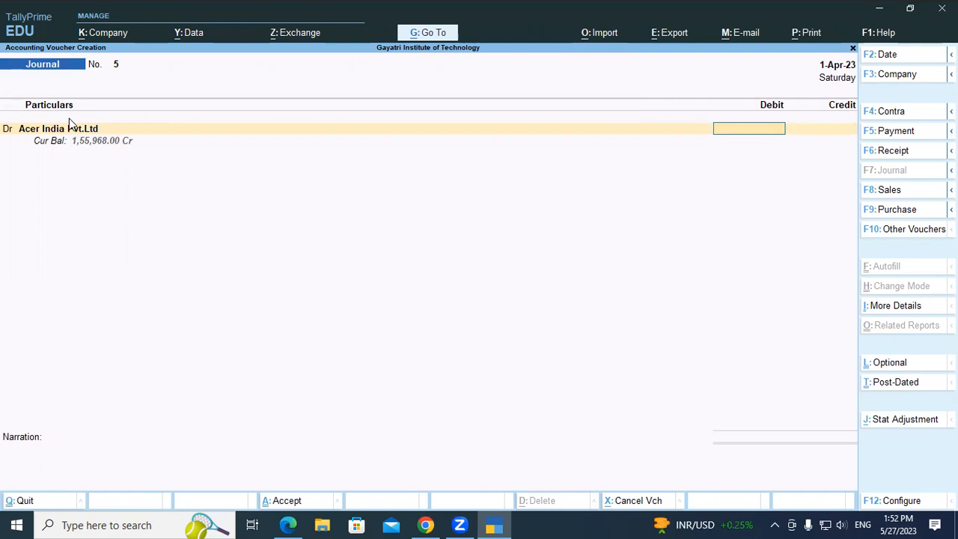
{"action": "type", "text": "80,000"}
{"action": "key", "text": "Return"}
{"action": "key", "text": "Return"}
{"action": "key", "text": "Return"}
{"action": "key", "text": "Return"}
{"action": "key", "text": "Return"}
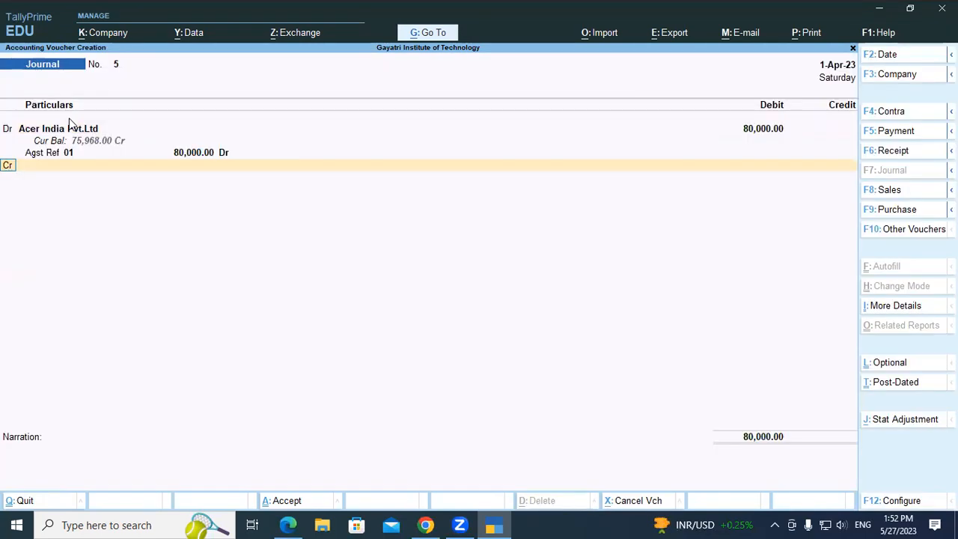
{"action": "key", "text": "d"}
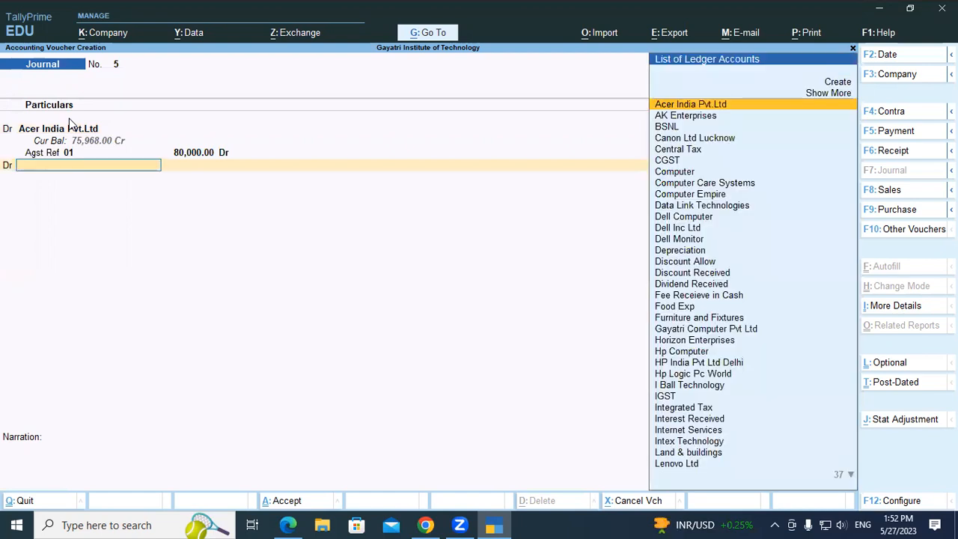
Debit Provision for Depreciation with 10000 on the second line of the journal voucher
{"action": "type", "text": "Pro"}
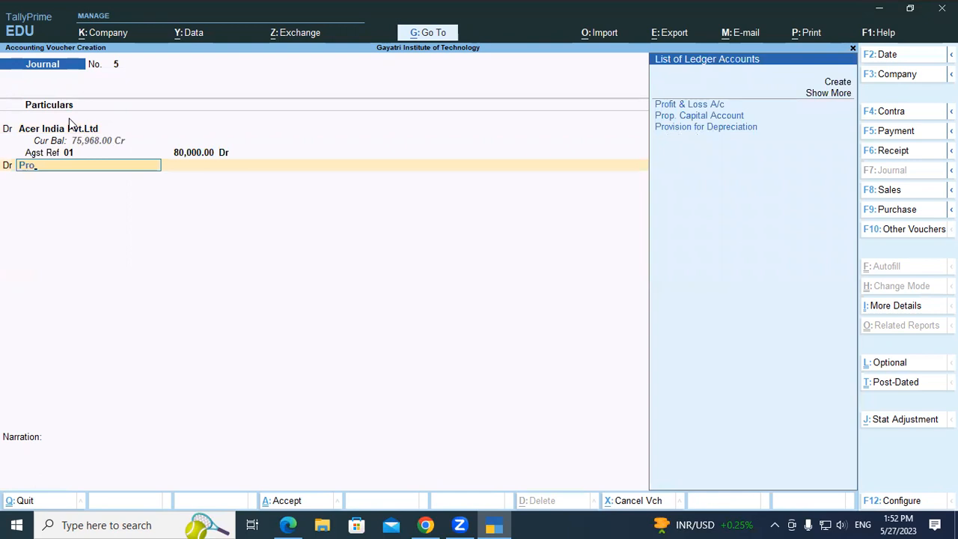
{"action": "key", "text": "Down"}
{"action": "key", "text": "Down"}
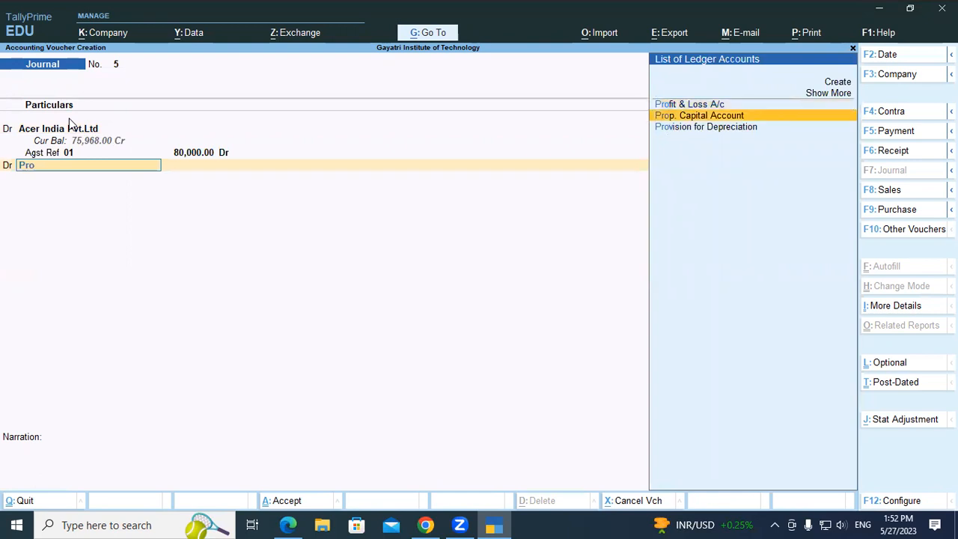
{"action": "key", "text": "Return"}
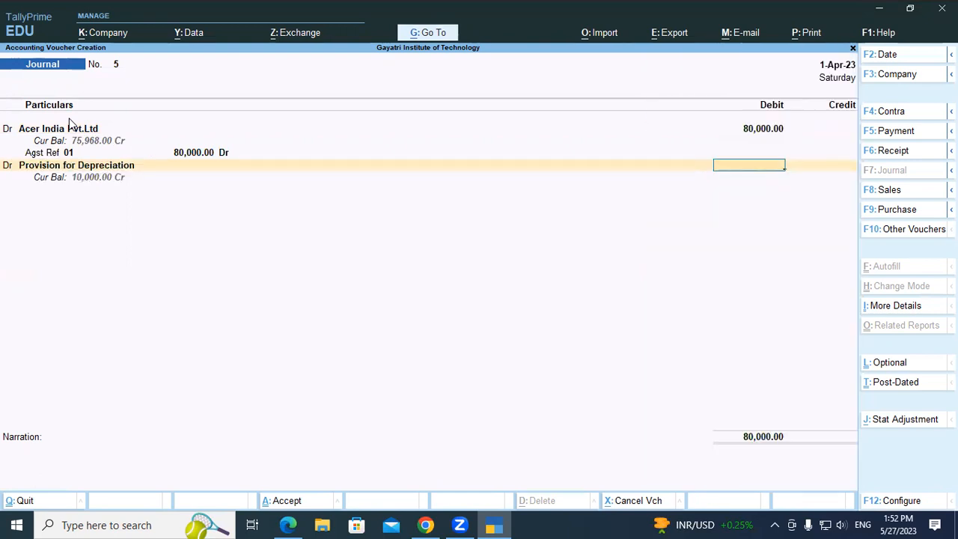
{"action": "type", "text": "10000"}
{"action": "key", "text": "Return"}
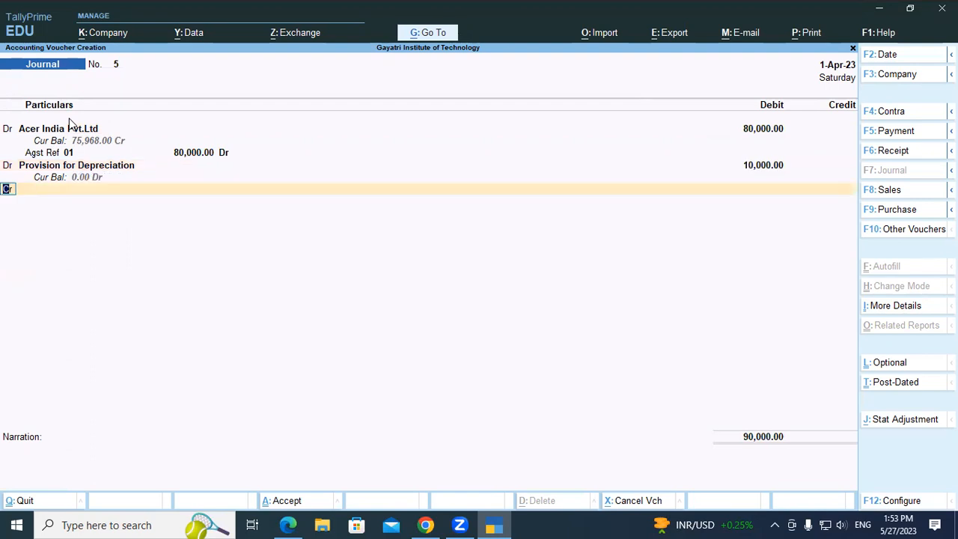
Make the third line a debit line and debit loss on sale of fixed assets with 10000
{"action": "type", "text": "co"}
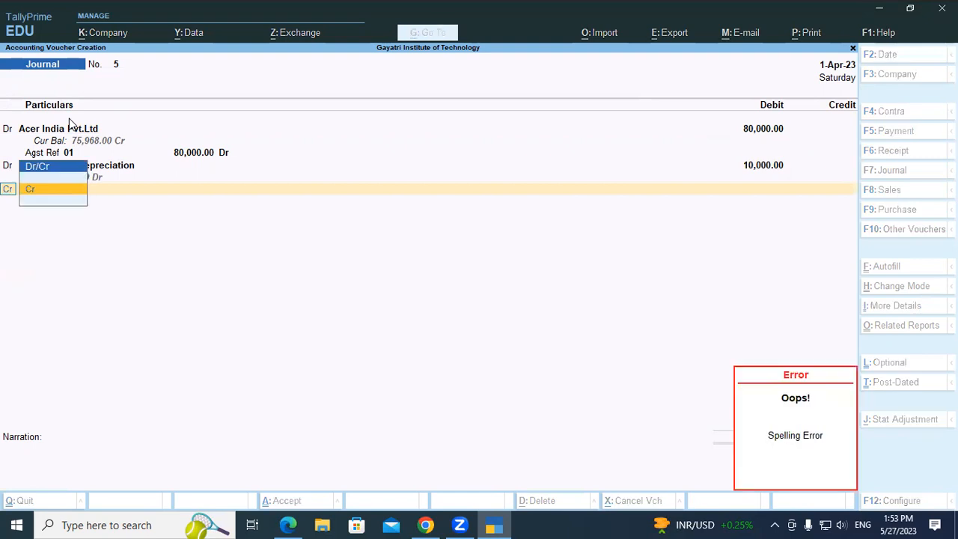
{"action": "key", "text": "BackSpace"}
{"action": "key", "text": "Down"}
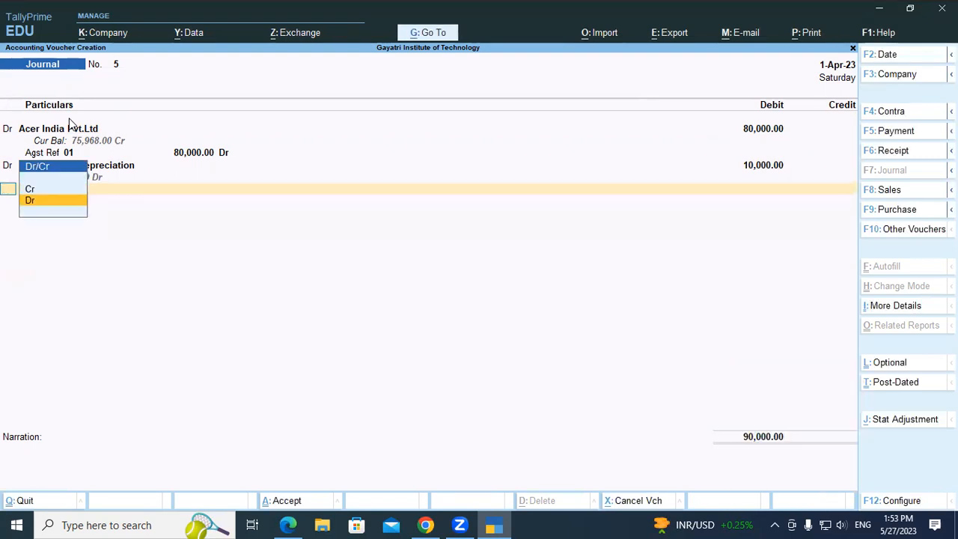
{"action": "key", "text": "Return"}
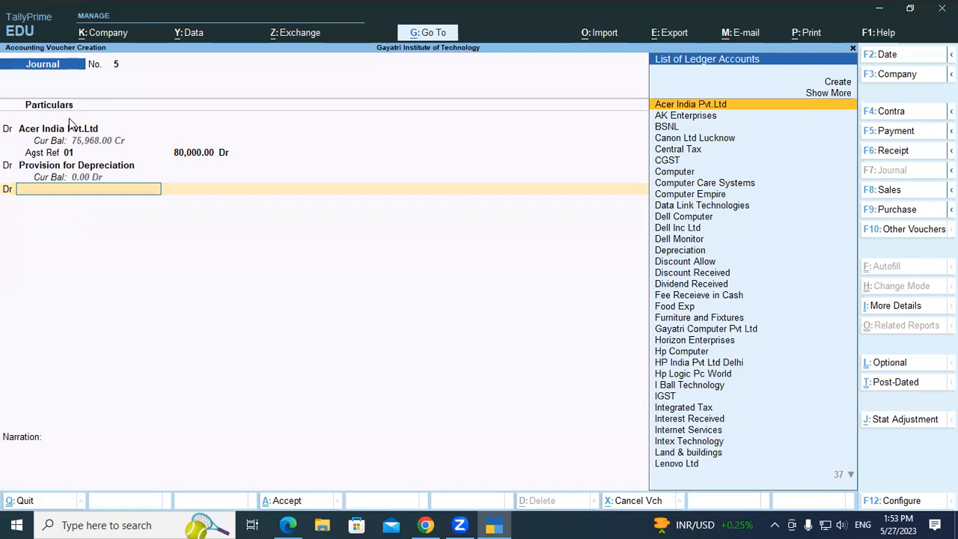
{"action": "type", "text": "Lo"}
{"action": "key", "text": "Down"}
{"action": "key", "text": "Down"}
{"action": "key", "text": "Down"}
{"action": "key", "text": "Down"}
{"action": "key", "text": "Return"}
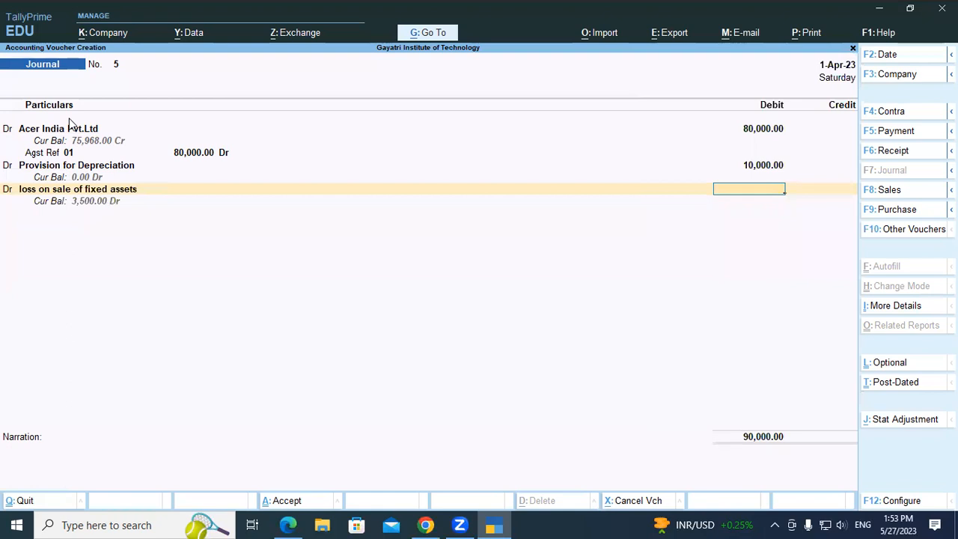
{"action": "type", "text": "10000"}
{"action": "key", "text": "Return"}
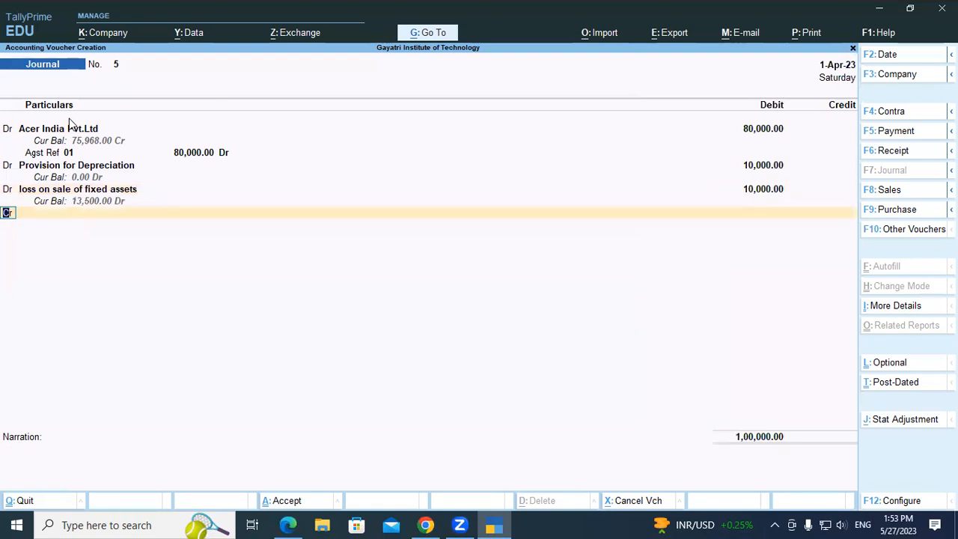
Create a Bike ledger under Fixed Assets from the voucher's credit line and use it as the credited account
{"action": "key", "text": "Return"}
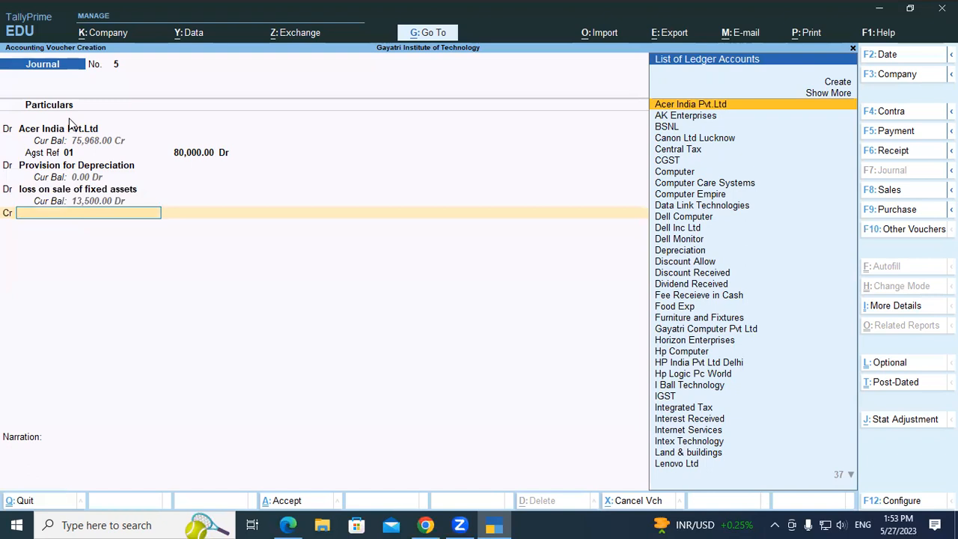
{"action": "key", "text": "alt+c"}
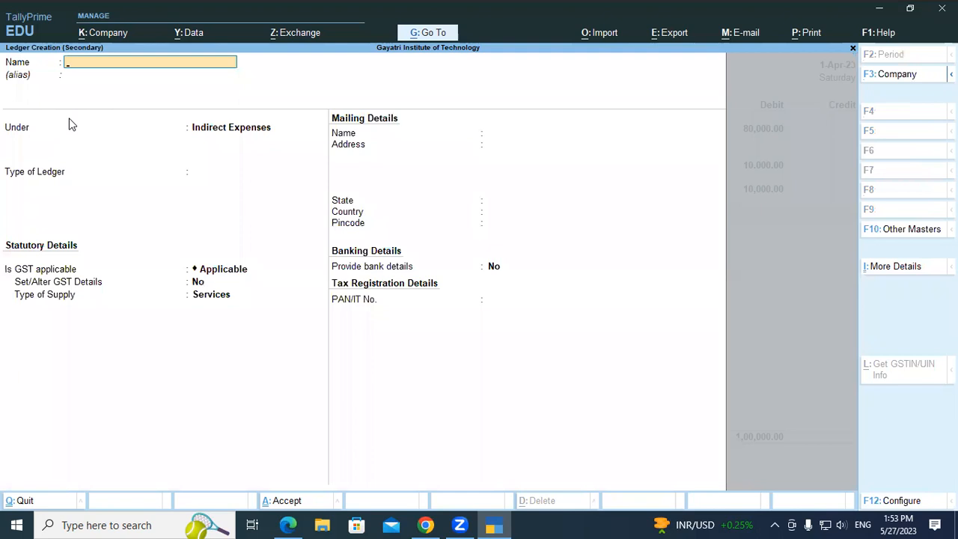
{"action": "type", "text": "Bike"}
{"action": "key", "text": "Return"}
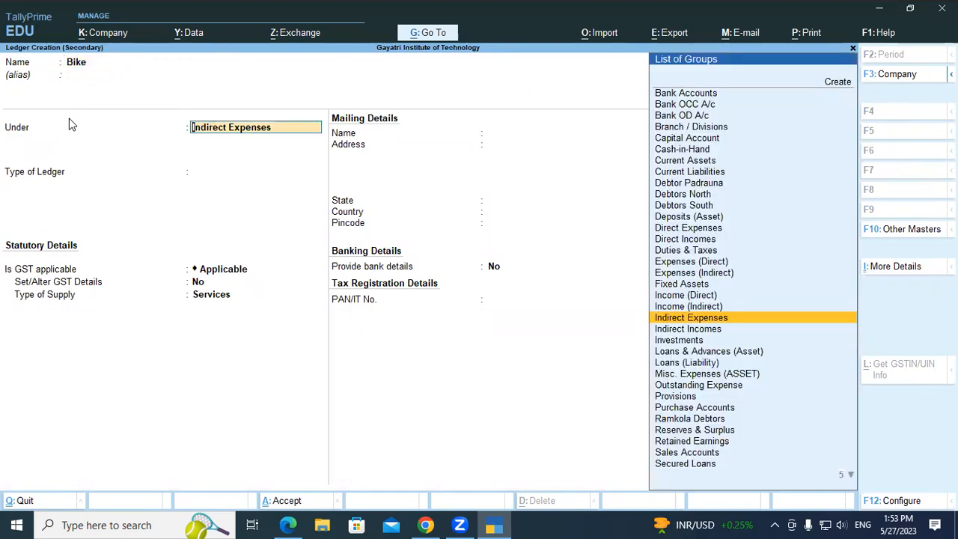
{"action": "type", "text": "fi"}
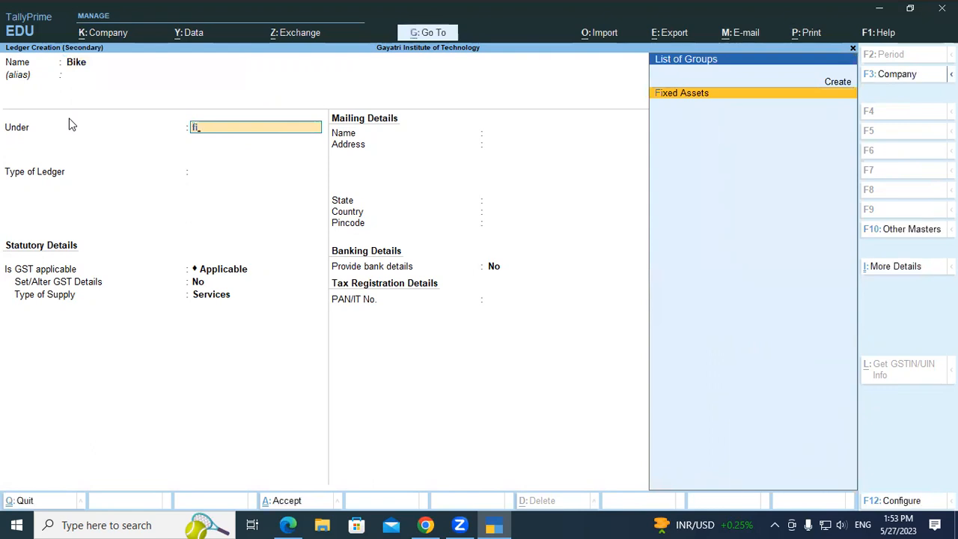
{"action": "key", "text": "Return"}
{"action": "type", "text": "No"}
{"action": "key", "text": "Return"}
{"action": "key", "text": "Return"}
{"action": "key", "text": "Return"}
{"action": "key", "text": "Return"}
{"action": "key", "text": "Return"}
{"action": "key", "text": "Return"}
{"action": "key", "text": "Return"}
{"action": "key", "text": "Return"}
{"action": "key", "text": "Return"}
{"action": "key", "text": "Return"}
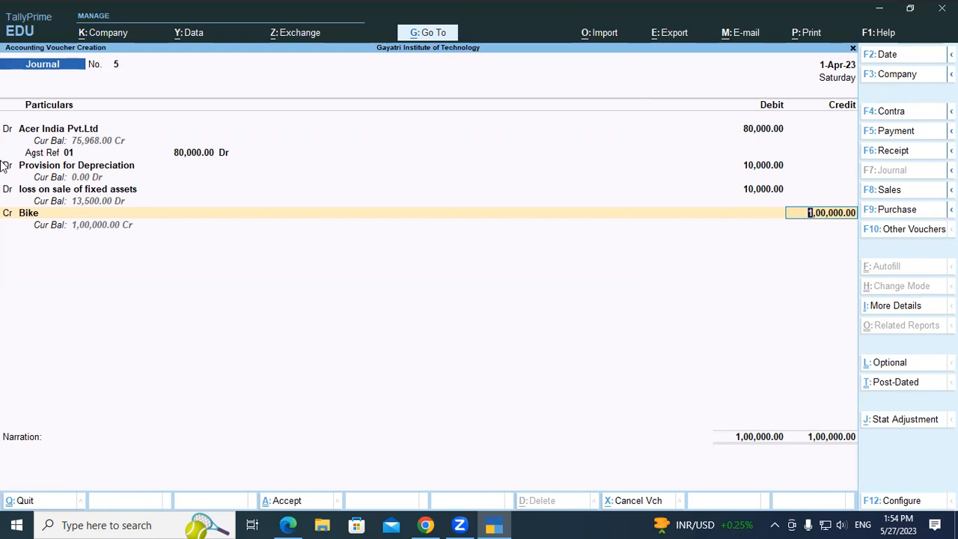
Accept the 100000 credit to Bike and save the journal voucher without a narration
{"action": "key", "text": "Return"}
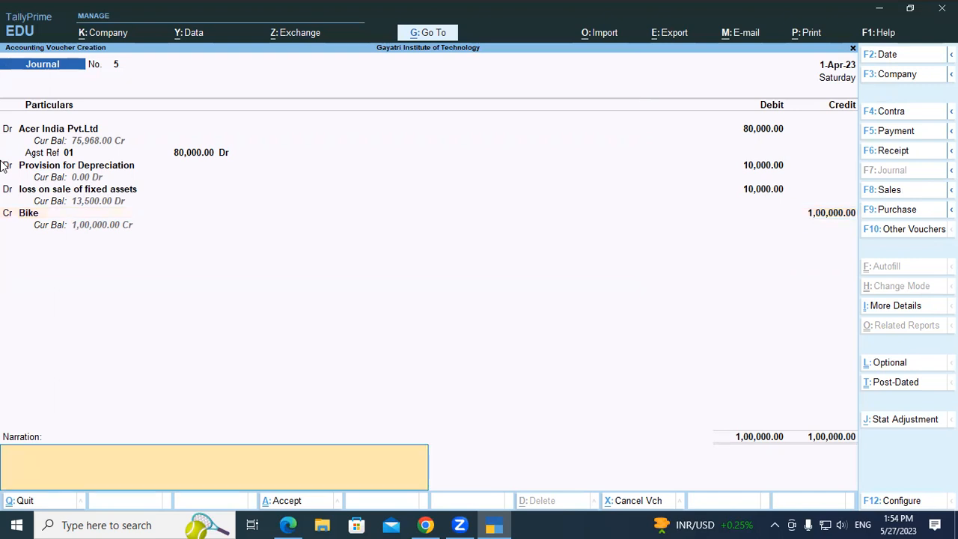
{"action": "key", "text": "Return"}
{"action": "key", "text": "Return"}
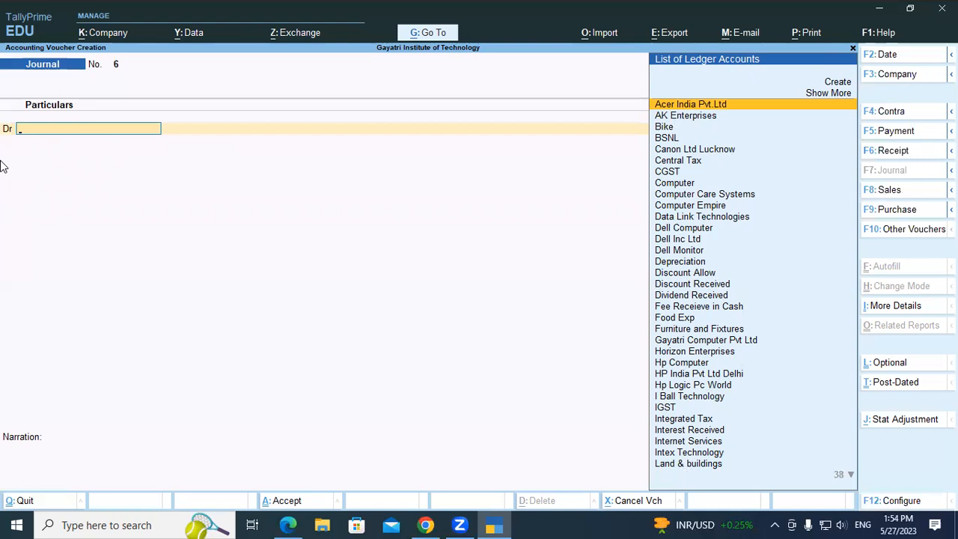
Debit the Bike ledger with 100000 in the next journal voucher and make the following line a credit line
{"action": "type", "text": "Bike"}
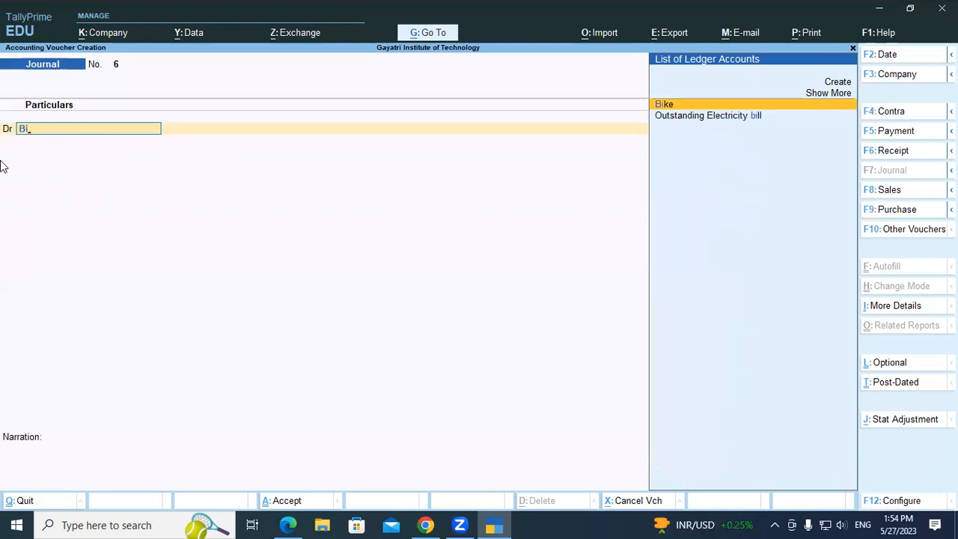
{"action": "key", "text": "Return"}
{"action": "type", "text": "100000"}
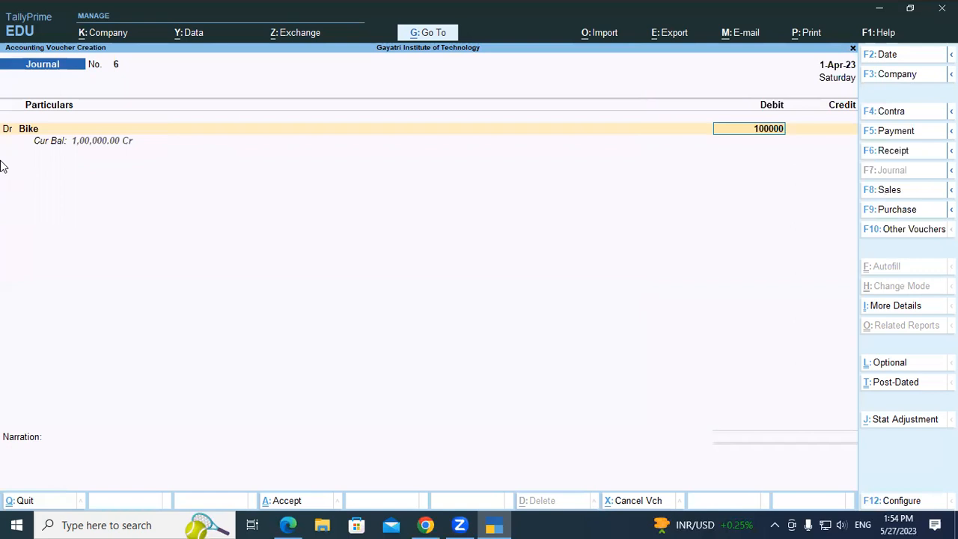
{"action": "key", "text": "Return"}
{"action": "key", "text": "Return"}
Complete the balancing credit line against the Bike debit, save the journal voucher and request to quit voucher entry
{"action": "type", "text": "Cash"}
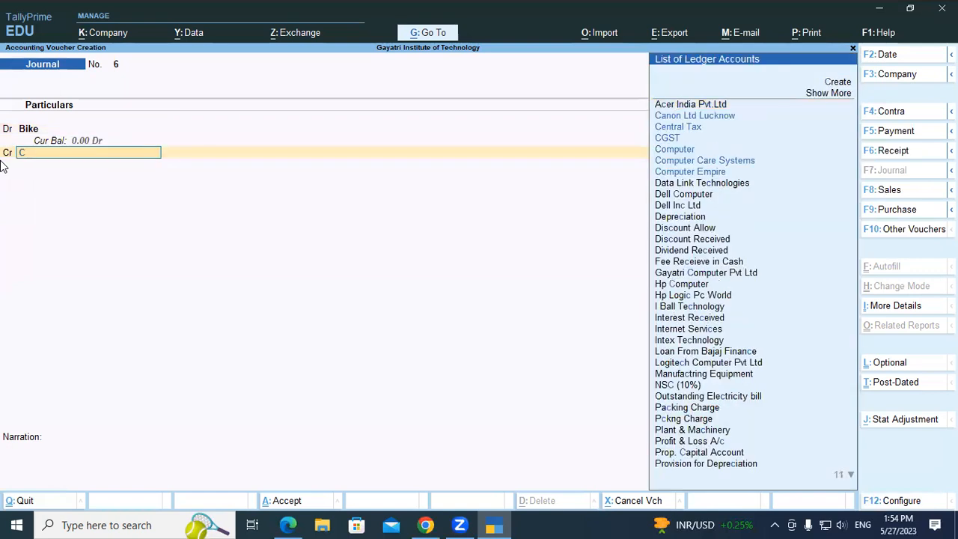
{"action": "key", "text": "Return"}
{"action": "key", "text": "Return"}
{"action": "key", "text": "Return"}
{"action": "key", "text": "Return"}
{"action": "key", "text": "Escape"}
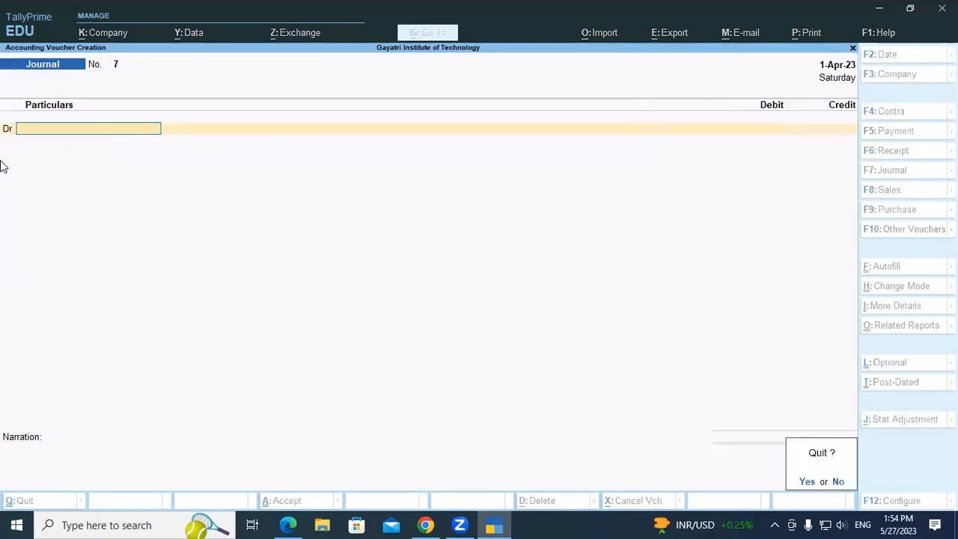